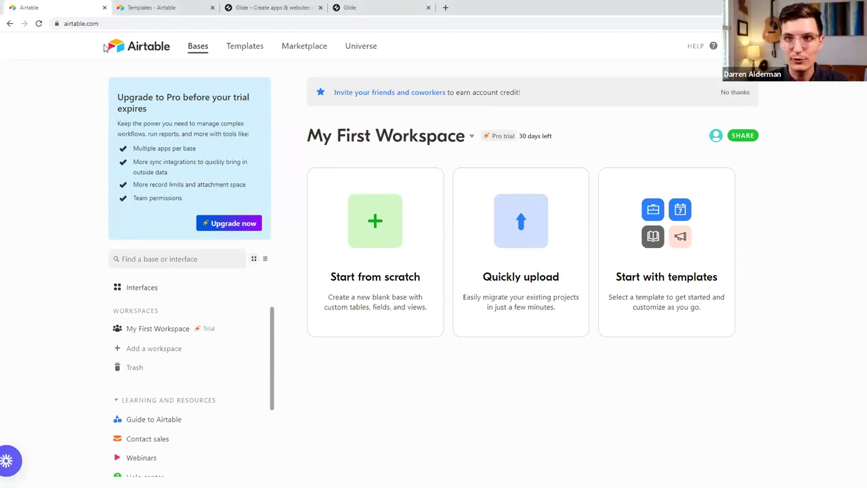
Open Airtable's template gallery from the top navigation and scroll through the featured templates.
{"action": "left_click", "coordinate": [103, 23]}
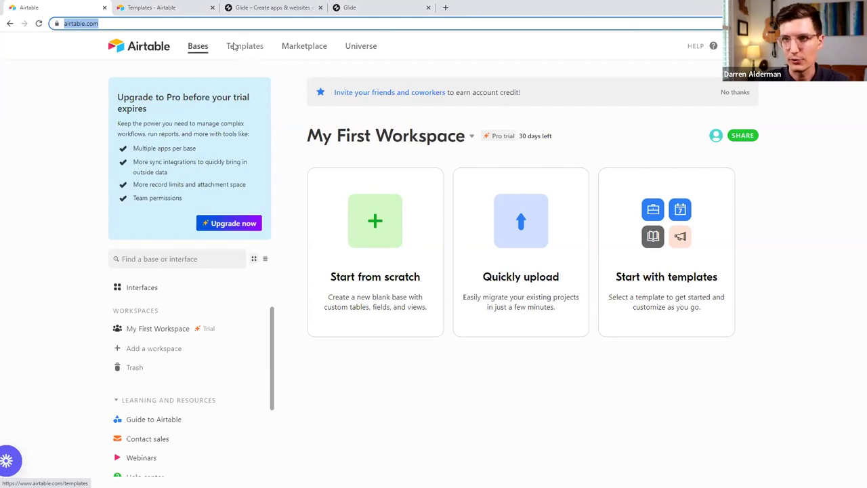
{"action": "left_click", "coordinate": [251, 46]}
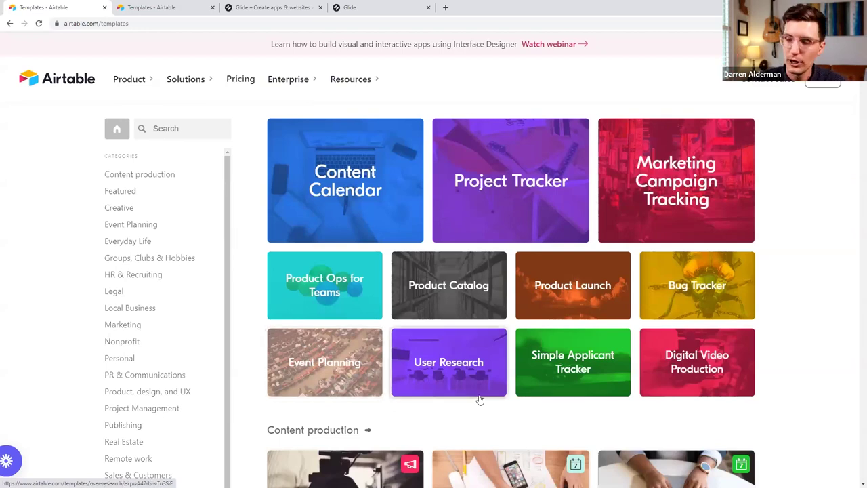
{"action": "scroll", "coordinate": [482, 399], "scroll_direction": "down", "scroll_amount": 1}
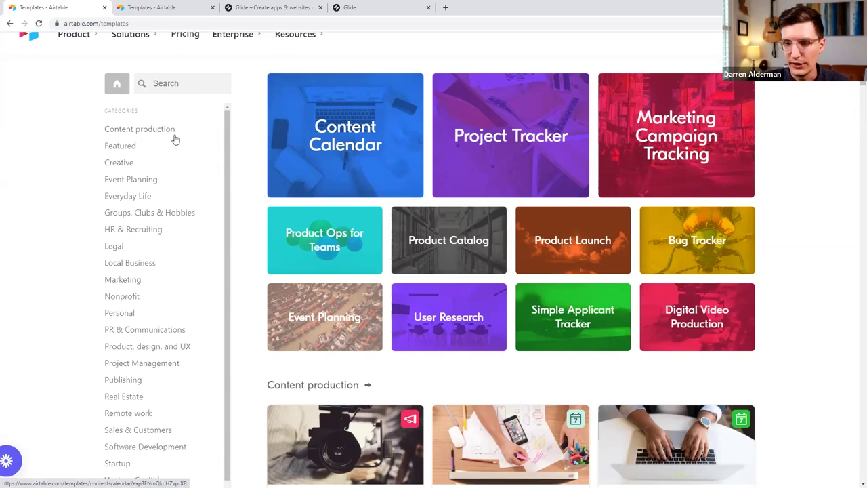
{"action": "scroll", "coordinate": [149, 224], "scroll_direction": "down", "scroll_amount": 1}
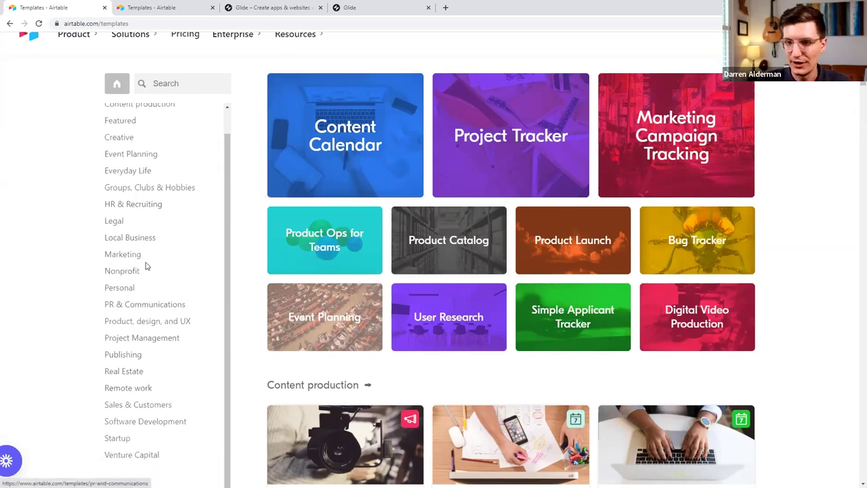
Show the HR & Recruiting templates and scroll through them.
{"action": "left_click", "coordinate": [136, 206]}
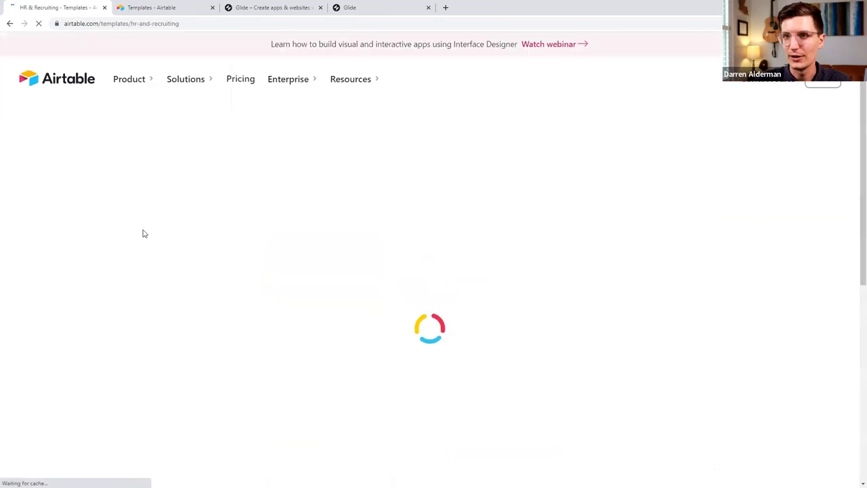
{"action": "scroll", "coordinate": [383, 333], "scroll_direction": "down", "scroll_amount": 2}
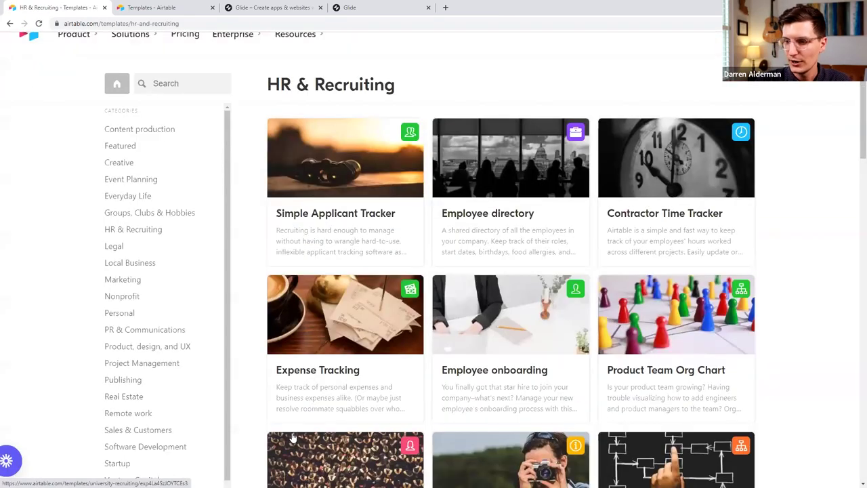
{"action": "scroll", "coordinate": [420, 305], "scroll_direction": "down", "scroll_amount": 1}
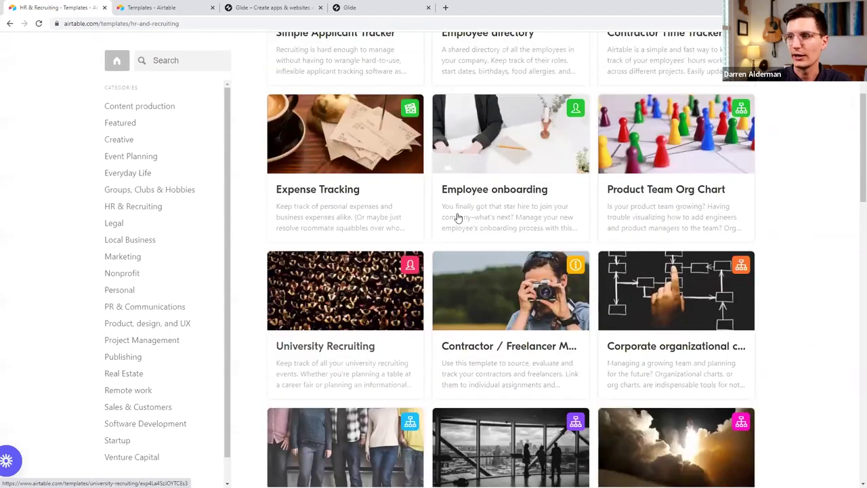
{"action": "scroll", "coordinate": [474, 400], "scroll_direction": "down", "scroll_amount": 2}
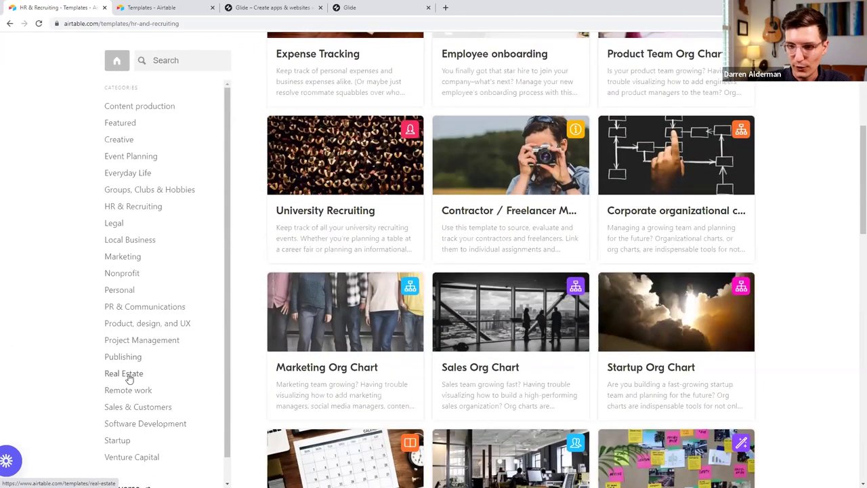
Browse the Real Estate templates, then switch to the Everyday Life category.
{"action": "left_click", "coordinate": [129, 373]}
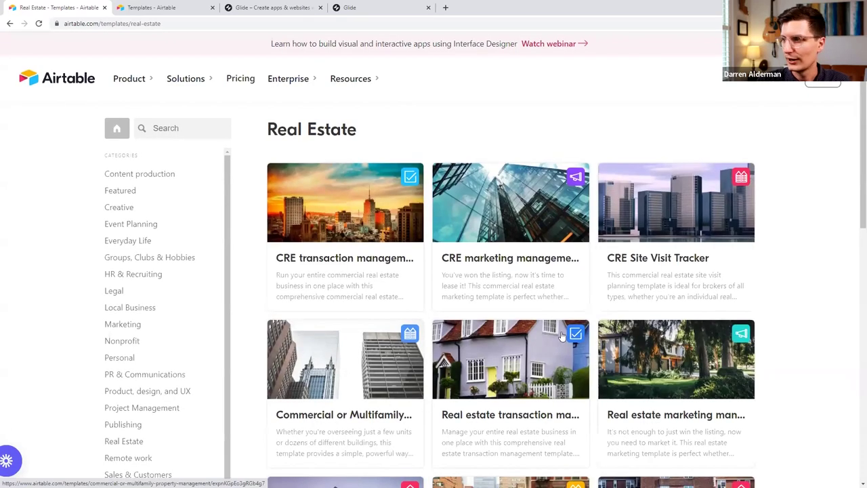
{"action": "scroll", "coordinate": [596, 270], "scroll_direction": "down", "scroll_amount": 1}
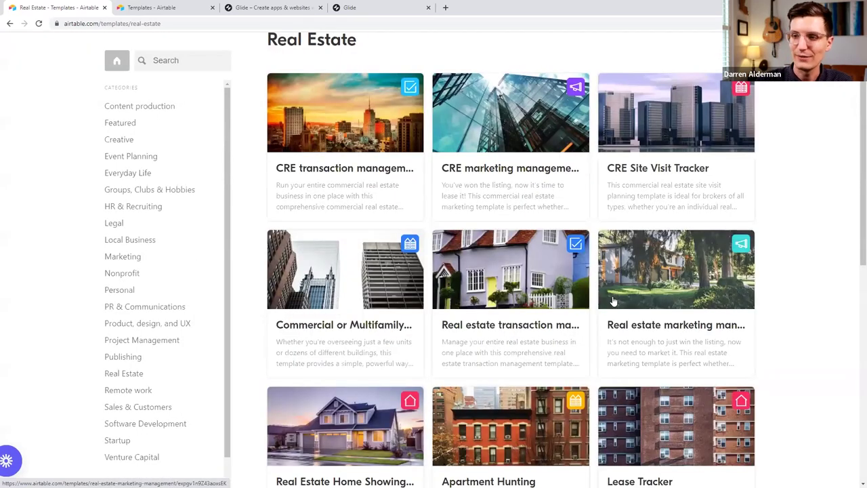
{"action": "scroll", "coordinate": [434, 413], "scroll_direction": "down", "scroll_amount": 1}
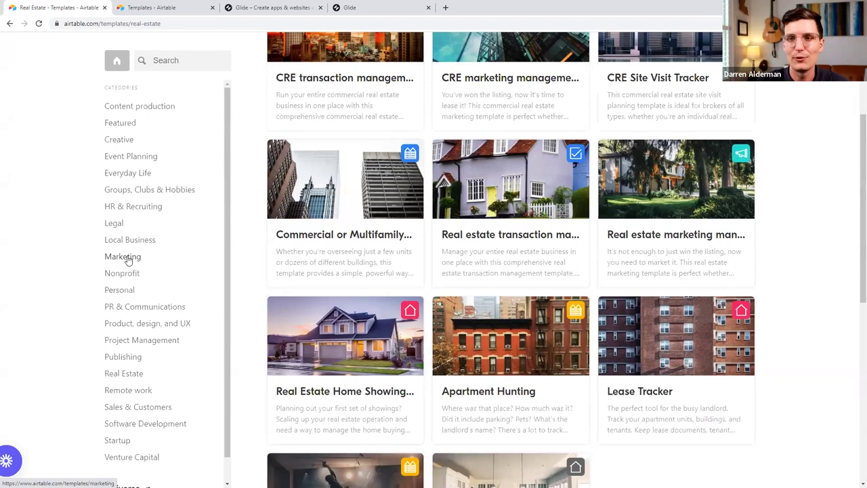
{"action": "scroll", "coordinate": [125, 256], "scroll_direction": "up", "scroll_amount": 2}
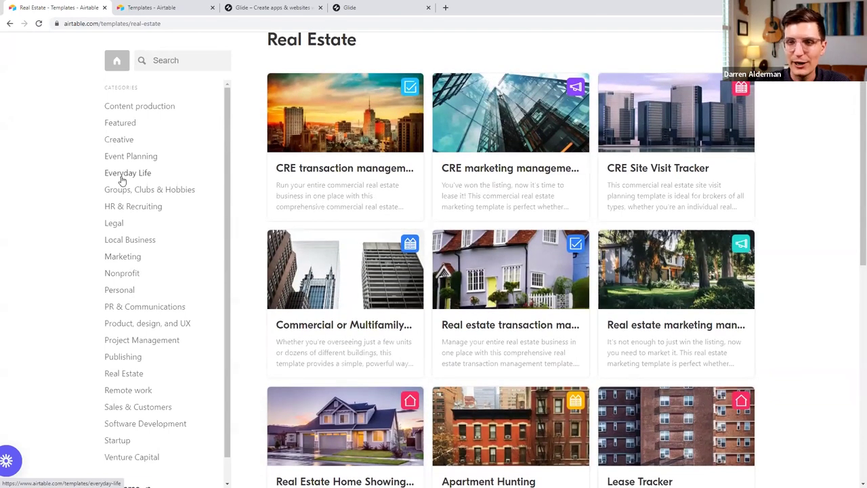
{"action": "left_click", "coordinate": [121, 181]}
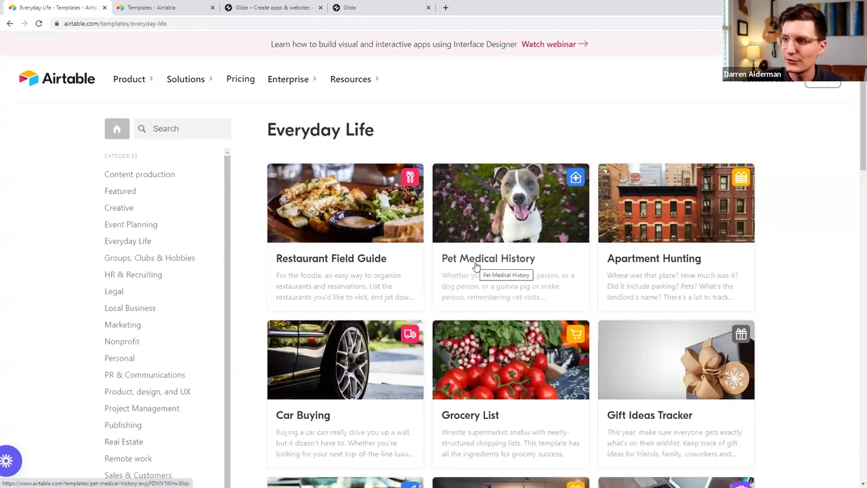
Use the Pet Medical History template to add a new base to My First Workspace.
{"action": "left_click", "coordinate": [476, 266]}
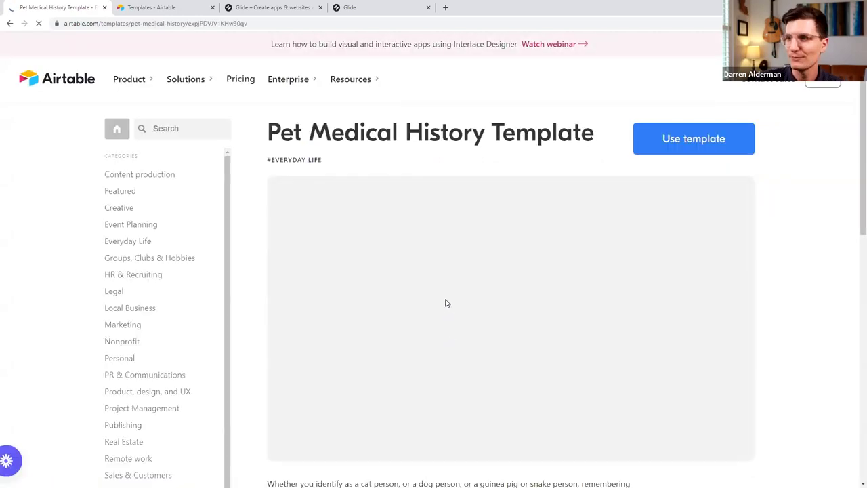
{"action": "left_click", "coordinate": [682, 144]}
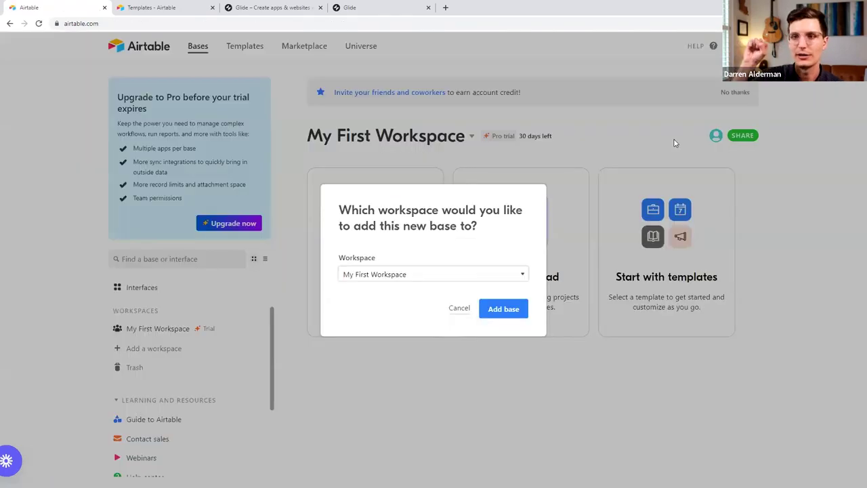
{"action": "left_click", "coordinate": [502, 310]}
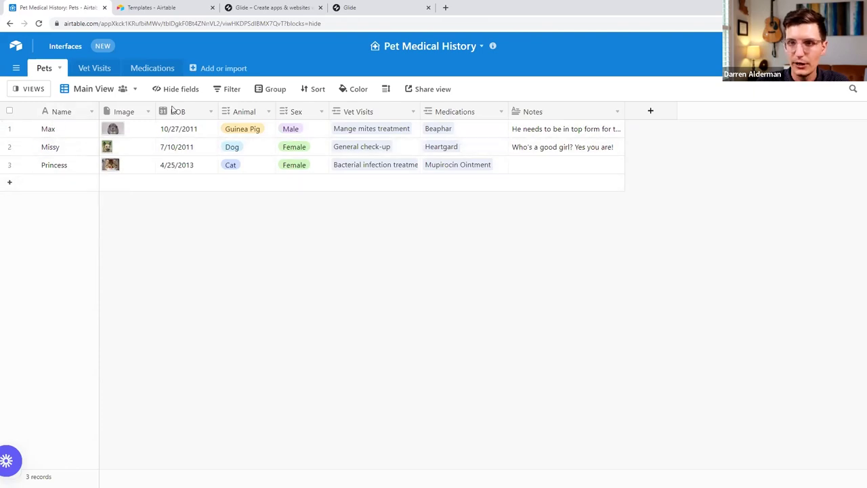
Select the Image and Name columns of Pets, then open and close the DOB field options.
{"action": "left_click", "coordinate": [127, 113]}
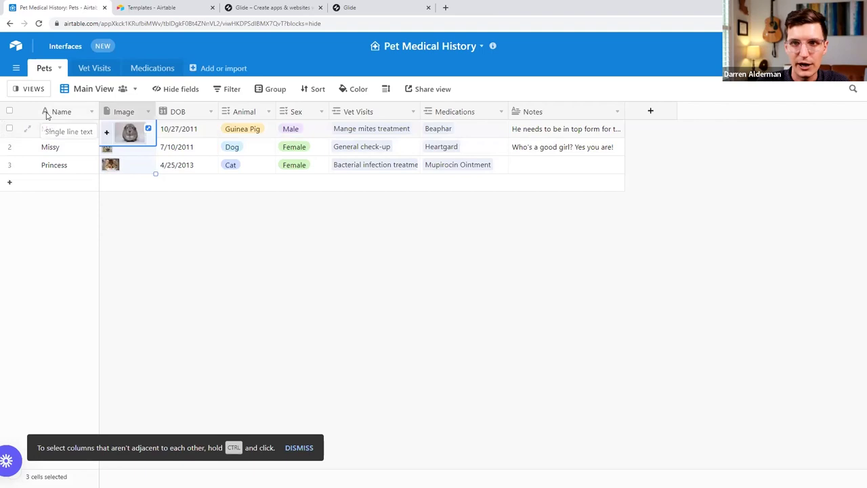
{"action": "left_click", "coordinate": [62, 113]}
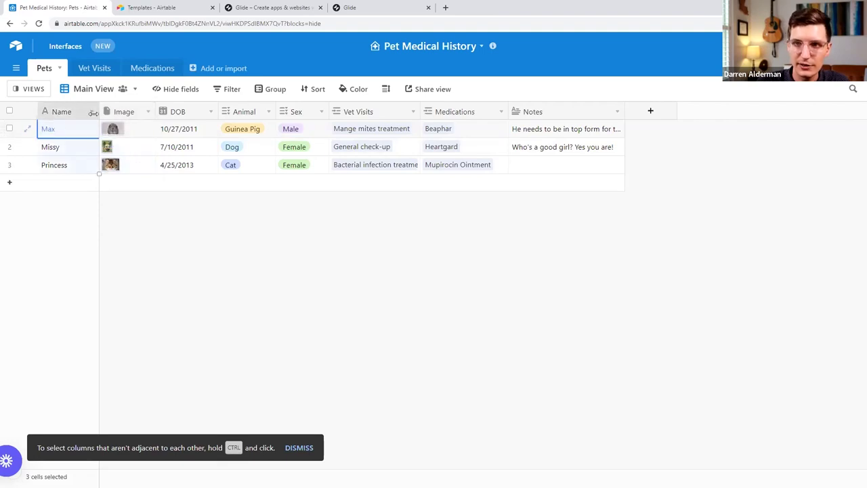
{"action": "left_click", "coordinate": [124, 113]}
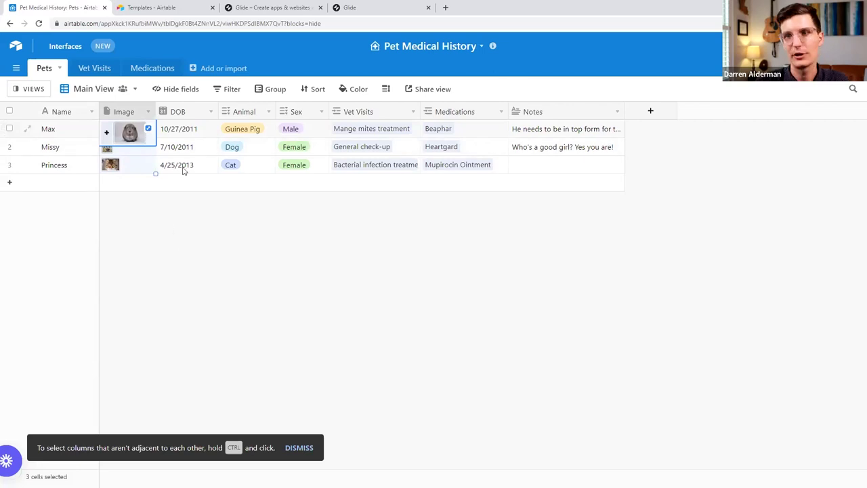
{"action": "left_click", "coordinate": [209, 112]}
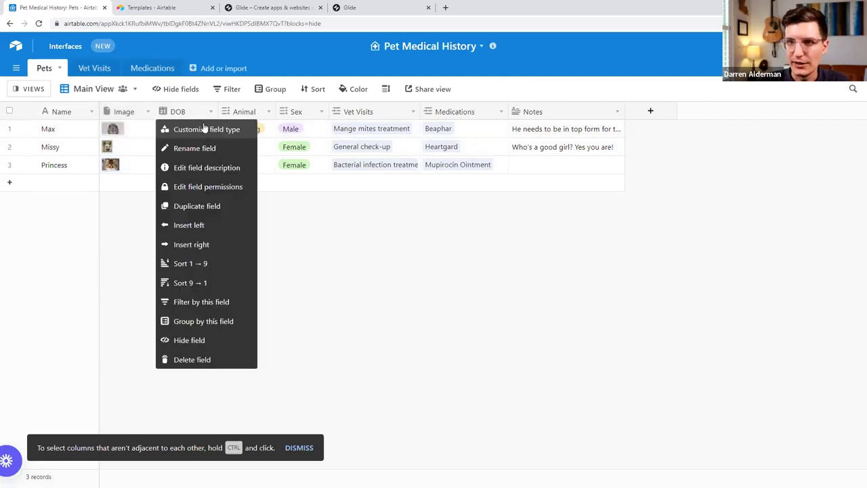
{"action": "left_click", "coordinate": [110, 226]}
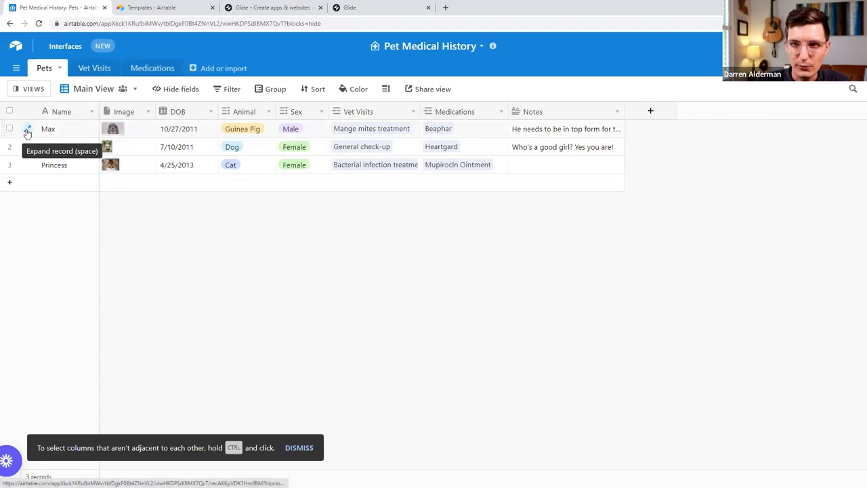
Expand Max's full record, scroll through it, and close it.
{"action": "left_click", "coordinate": [27, 131]}
{"action": "scroll", "coordinate": [536, 269], "scroll_direction": "down", "scroll_amount": 1}
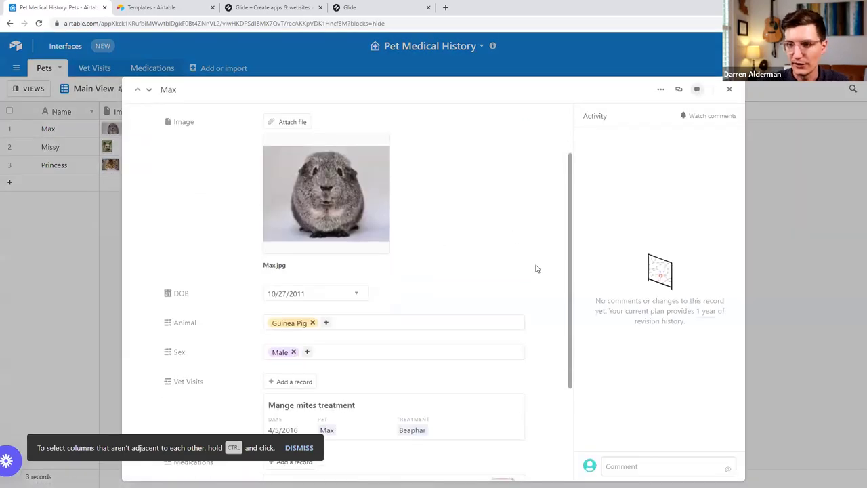
{"action": "scroll", "coordinate": [535, 268], "scroll_direction": "down", "scroll_amount": 3}
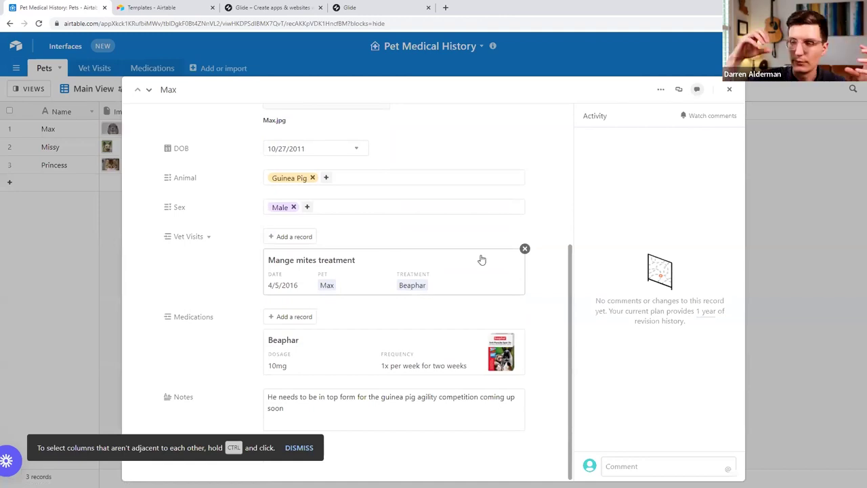
{"action": "key", "text": "Escape"}
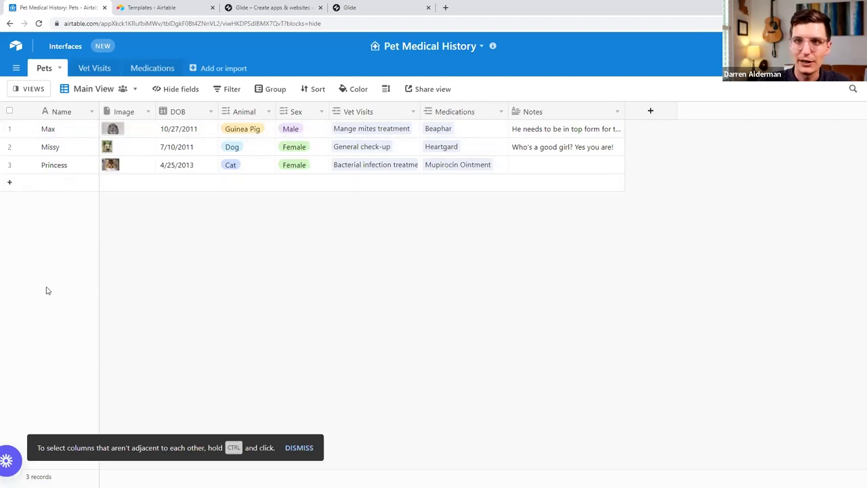
Look at the Vet Visits and Medications tables, then return to Pets.
{"action": "left_click", "coordinate": [94, 69]}
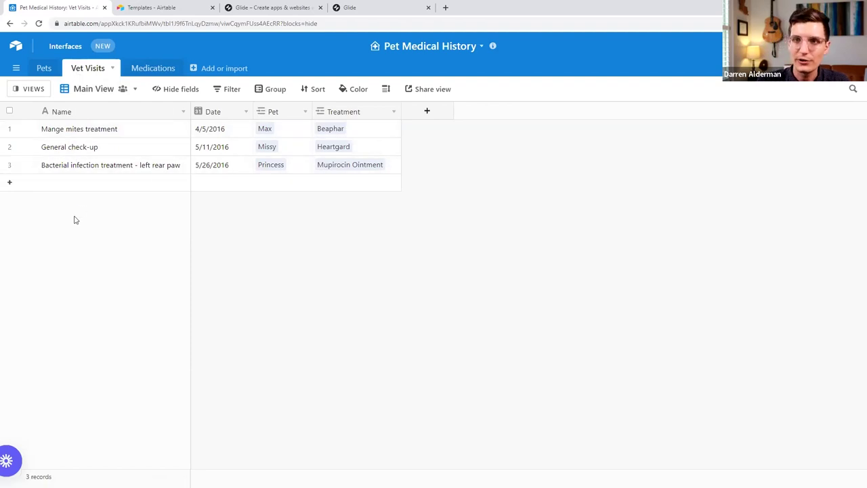
{"action": "left_click", "coordinate": [149, 72]}
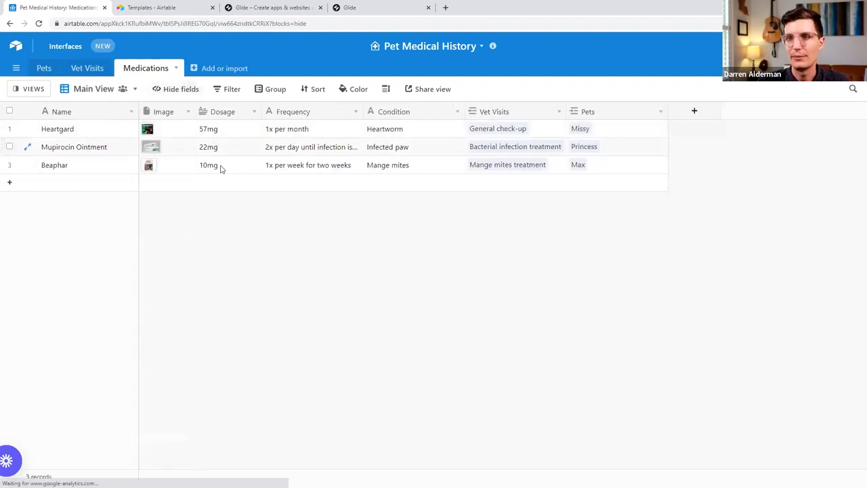
{"action": "left_click", "coordinate": [43, 68]}
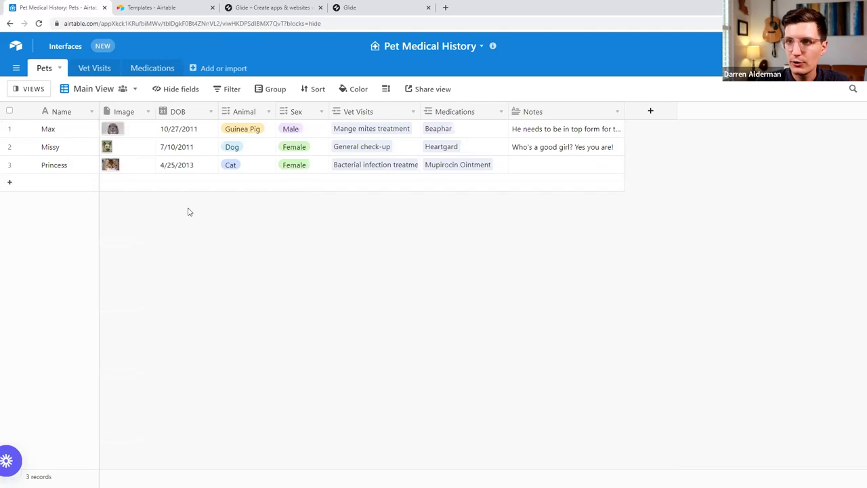
Pin the Views sidebar, compare the Dogs, Cats and Main View of Pets, then show Vet Visits.
{"action": "left_click", "coordinate": [29, 91]}
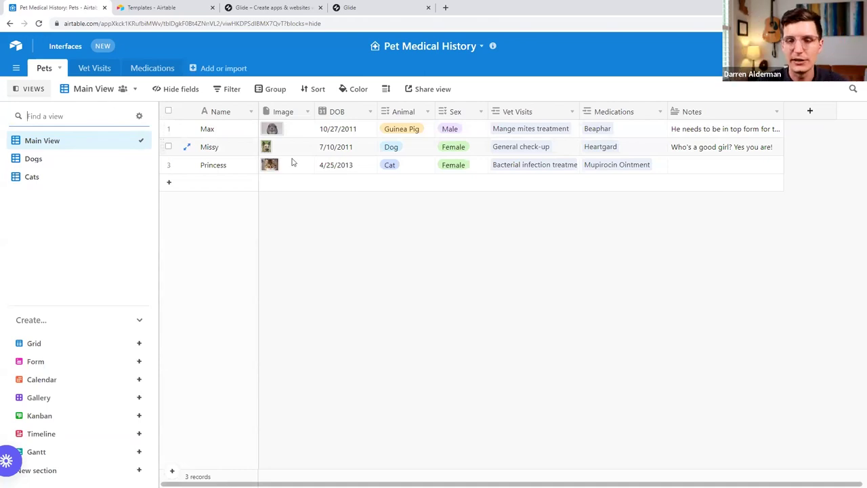
{"action": "left_click", "coordinate": [53, 162]}
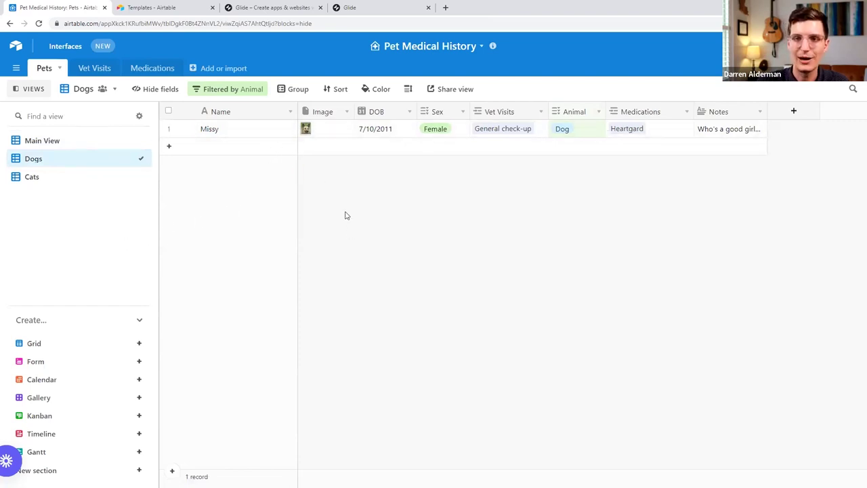
{"action": "left_click", "coordinate": [82, 184]}
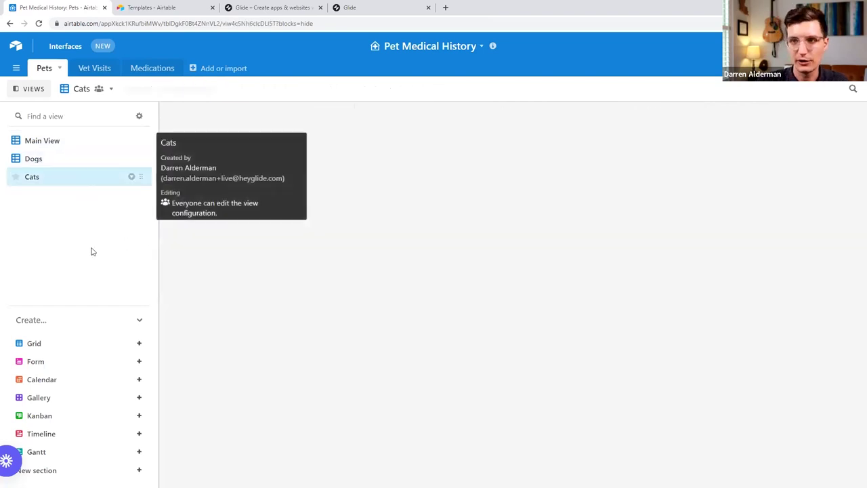
{"action": "left_click", "coordinate": [46, 141]}
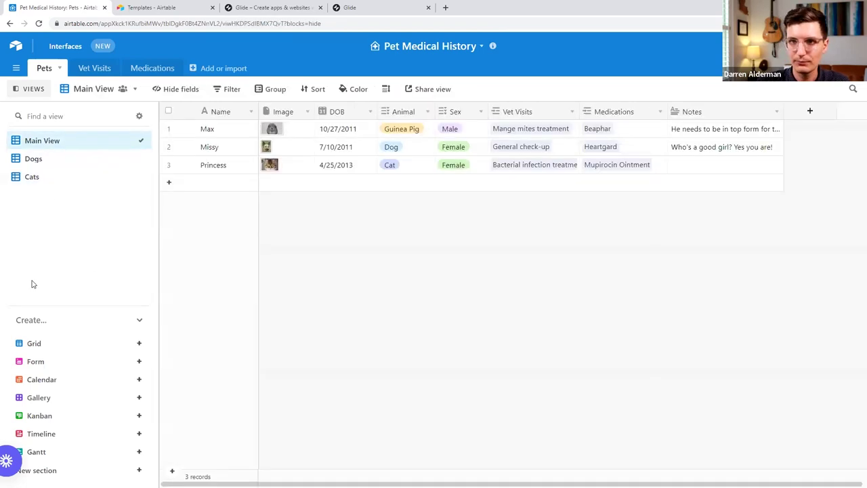
{"action": "left_click", "coordinate": [92, 70]}
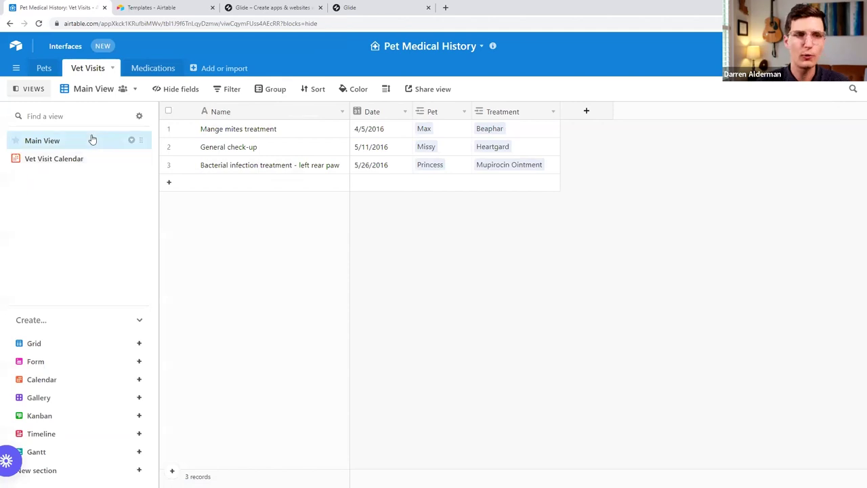
Open the General check-up event on the Vet Visit Calendar view, then return to Pets.
{"action": "left_click", "coordinate": [60, 163]}
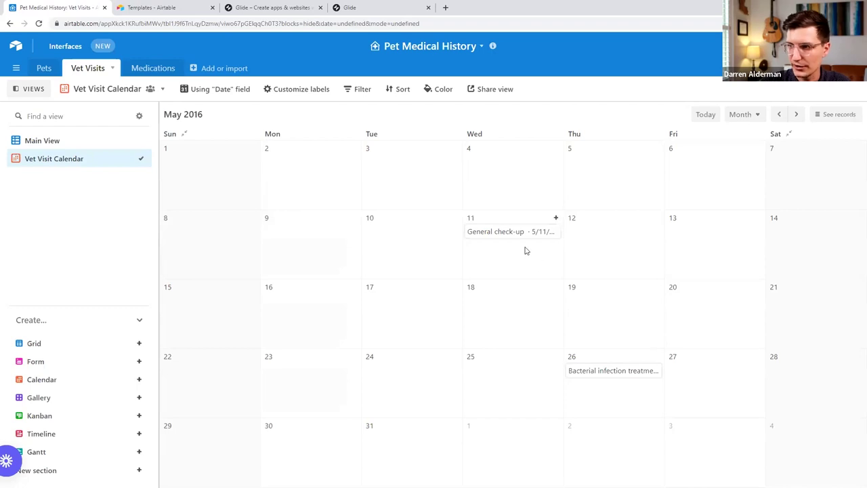
{"action": "left_click", "coordinate": [522, 236]}
{"action": "scroll", "coordinate": [501, 361], "scroll_direction": "down", "scroll_amount": 2}
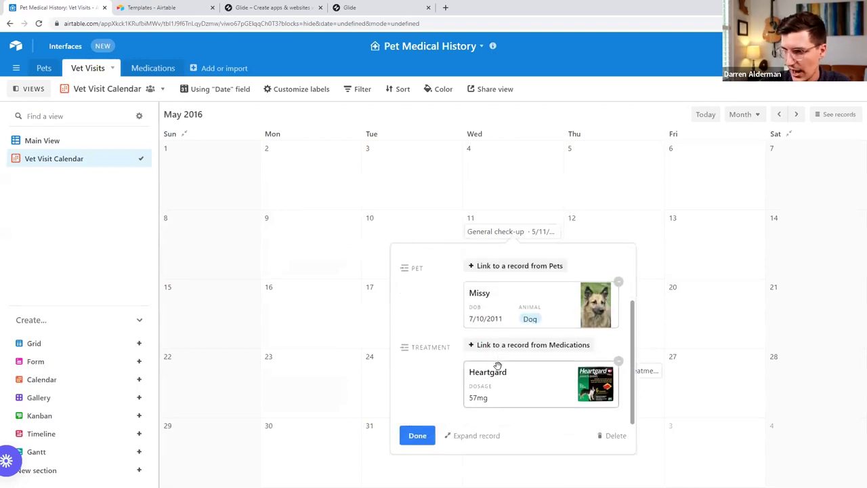
{"action": "scroll", "coordinate": [479, 363], "scroll_direction": "up", "scroll_amount": 2}
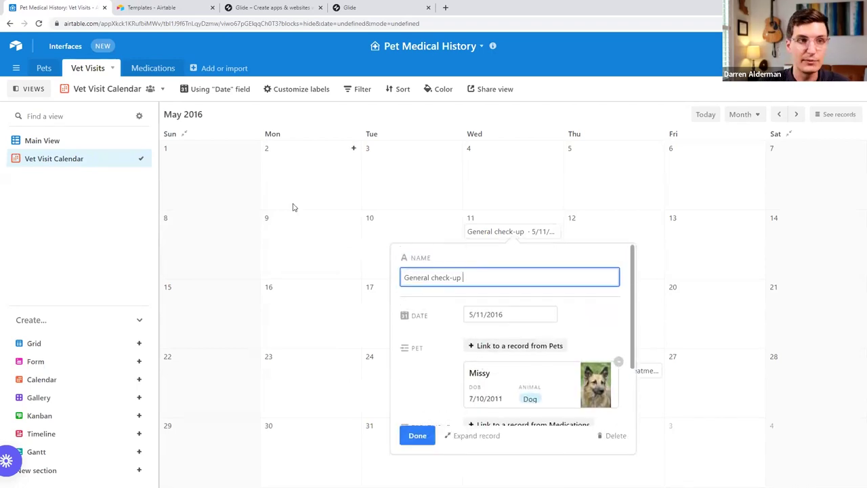
{"action": "left_click", "coordinate": [43, 67]}
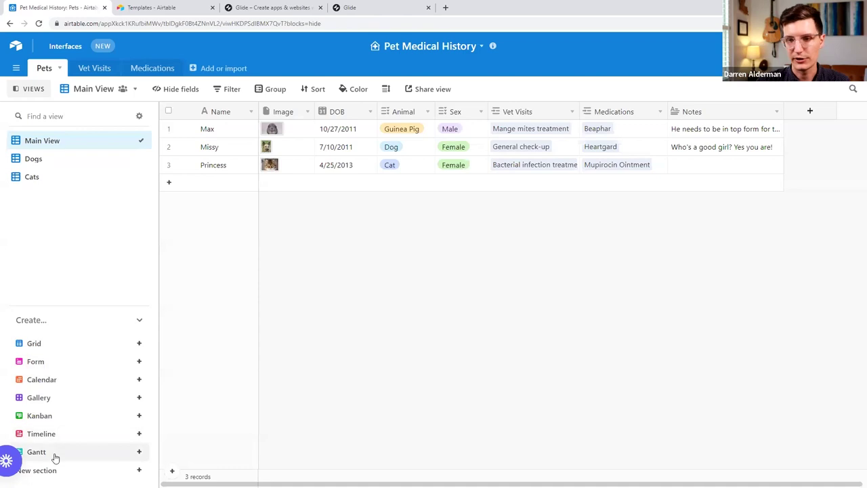
{"action": "mouse_move", "coordinate": [85, 350]}
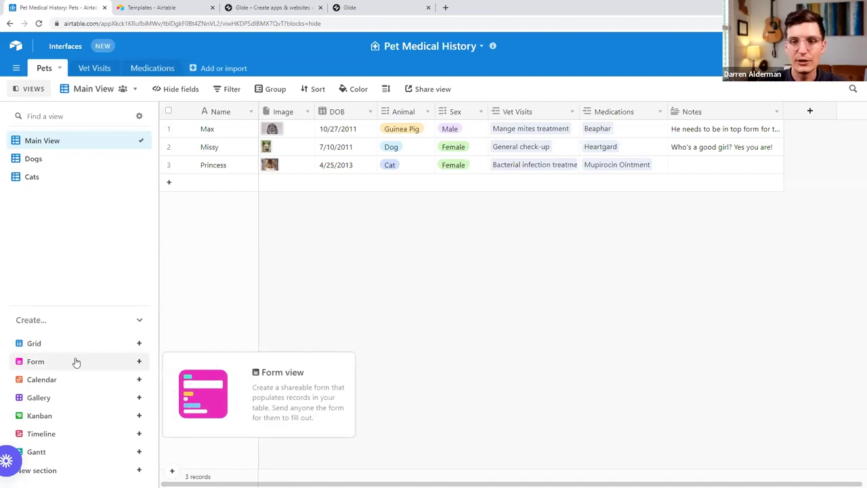
{"action": "mouse_move", "coordinate": [76, 381]}
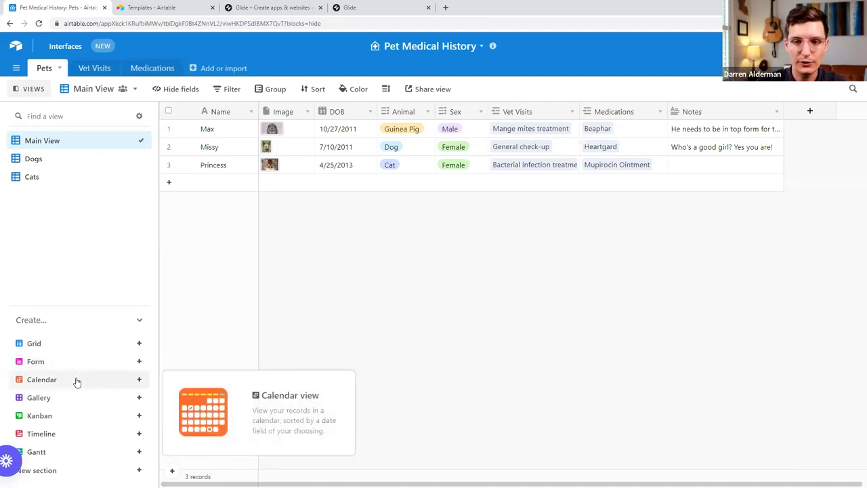
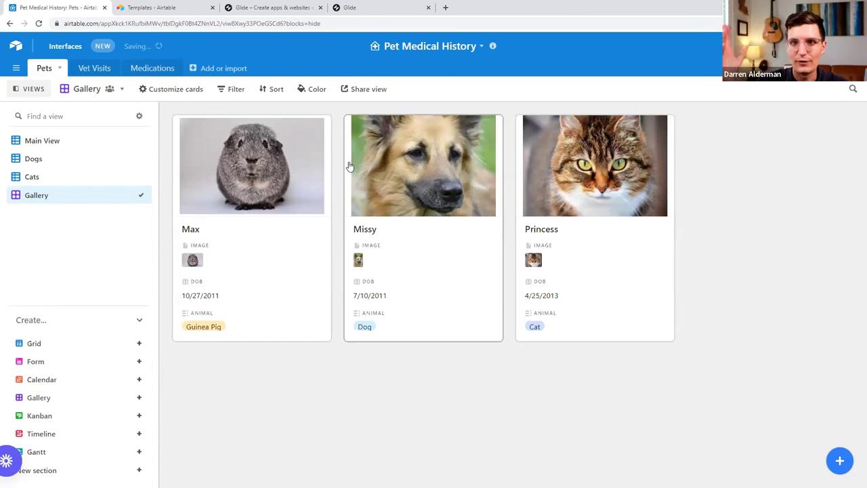
Download the Pets Main View as Pets-Main View.csv and open it in Notepad.
{"action": "key", "text": "alt+Left"}
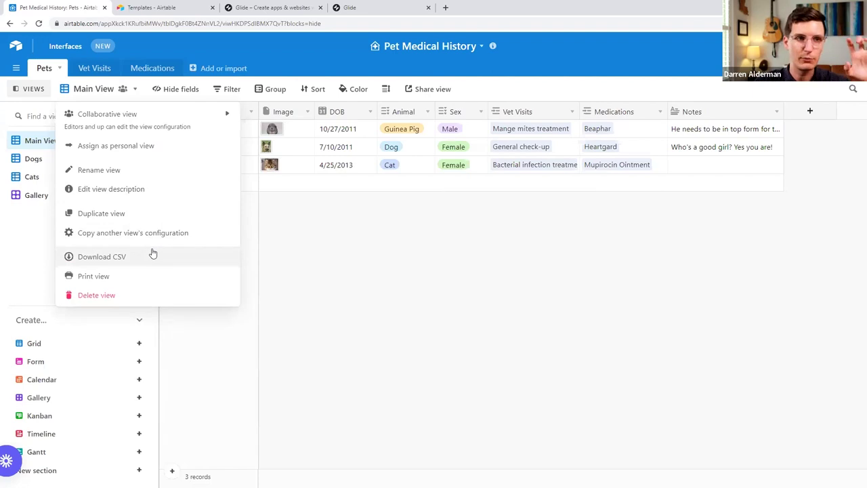
{"action": "left_click", "coordinate": [420, 232]}
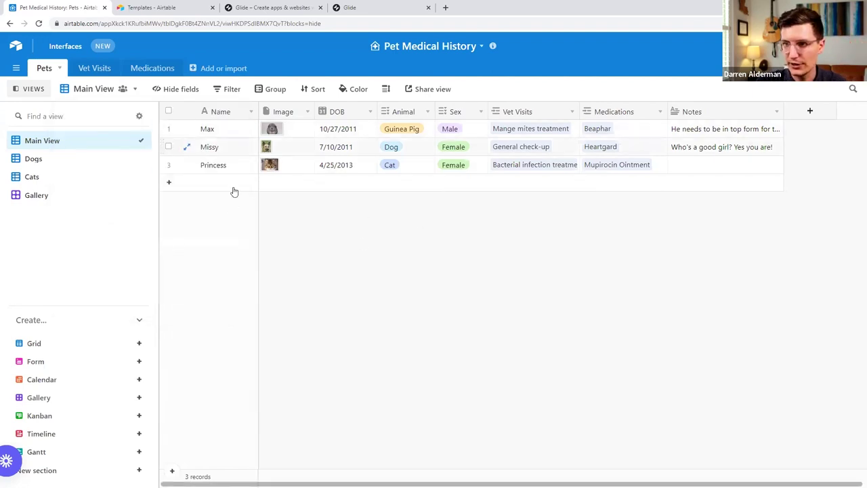
{"action": "left_click", "coordinate": [129, 90]}
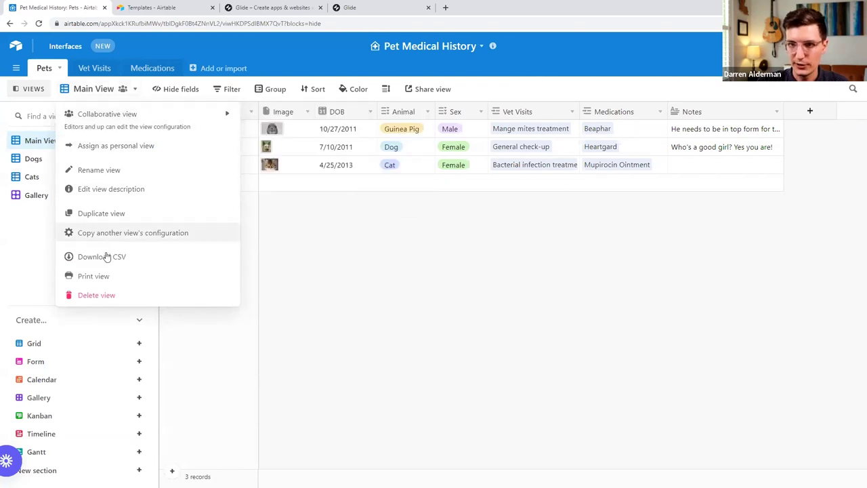
{"action": "left_click", "coordinate": [132, 258]}
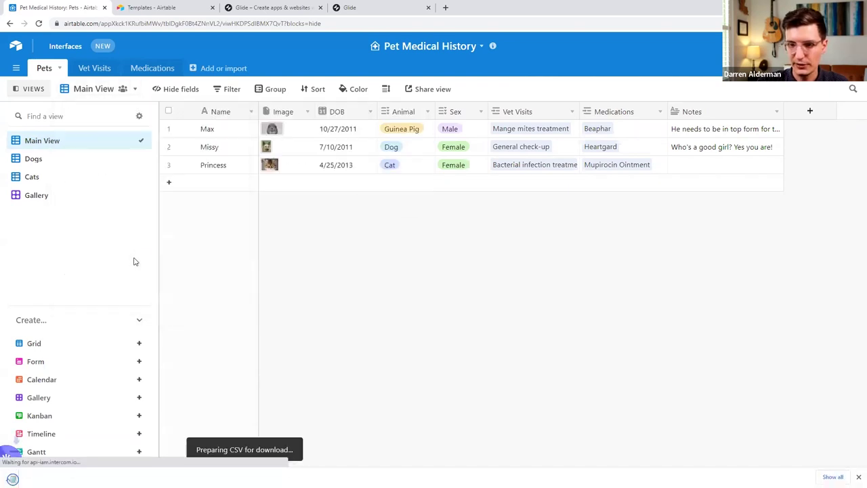
{"action": "mouse_move", "coordinate": [112, 359]}
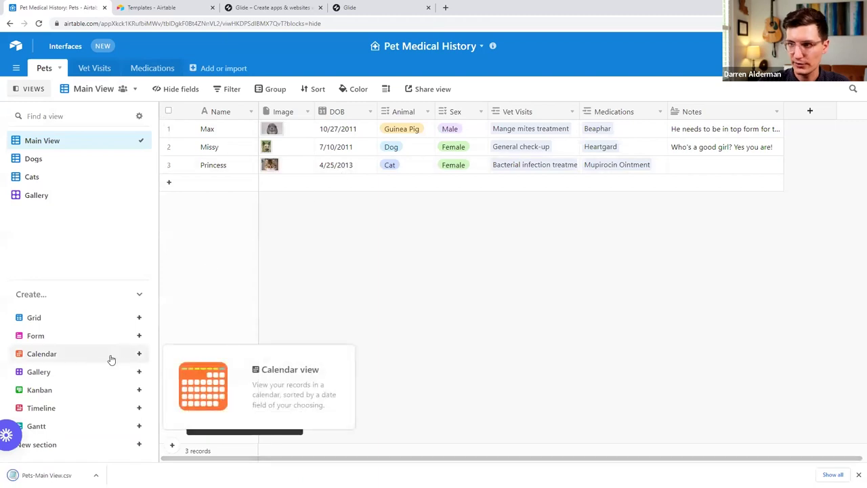
{"action": "left_click", "coordinate": [47, 475]}
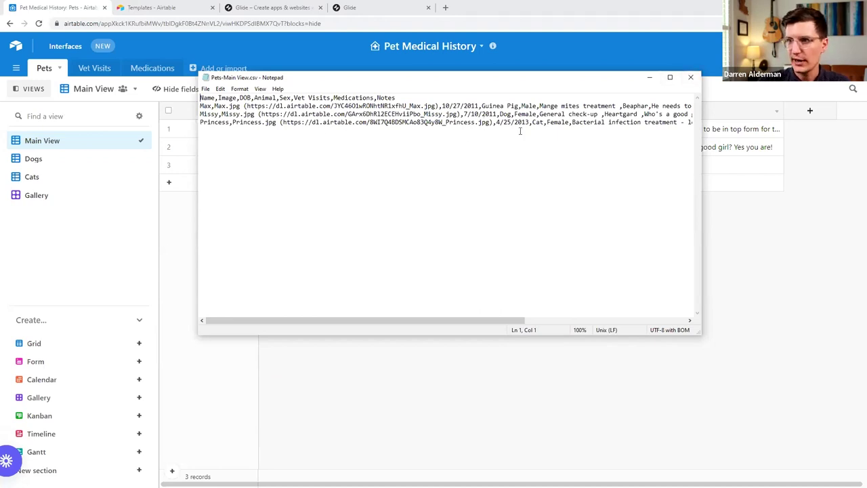
Close the Notepad window showing Pets-Main View.csv.
{"action": "left_click", "coordinate": [688, 76]}
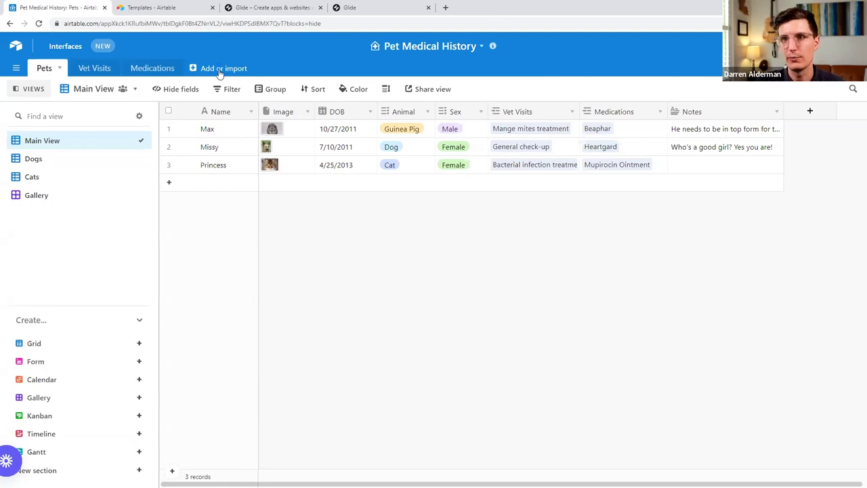
Import Pets-Main View.csv into Pet Medical History as a new table.
{"action": "left_click", "coordinate": [219, 71]}
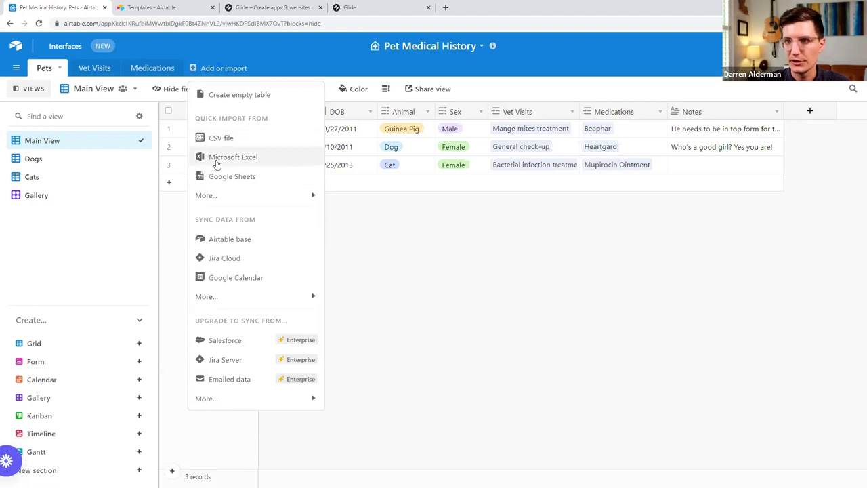
{"action": "mouse_move", "coordinate": [277, 195]}
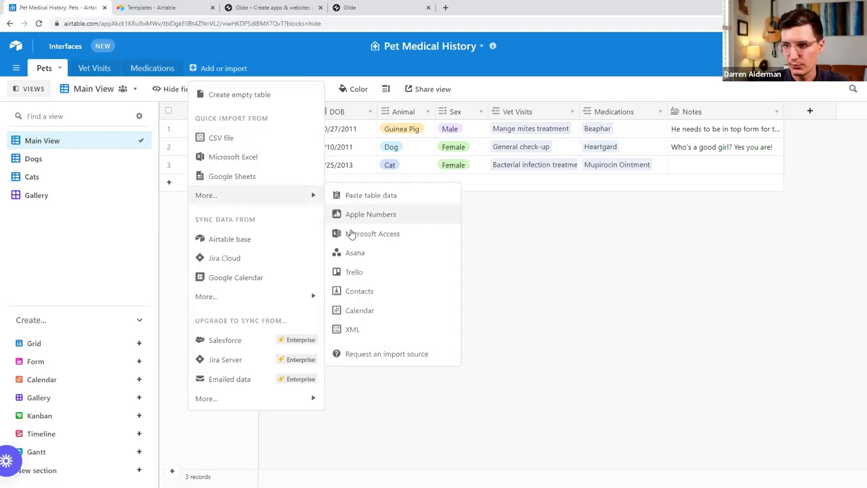
{"action": "left_click", "coordinate": [220, 140]}
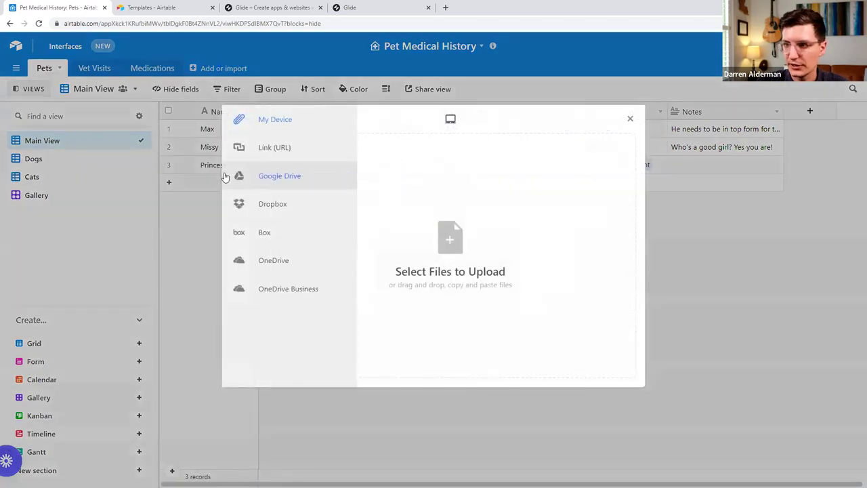
{"action": "left_click_drag", "start_coordinate": [226, 169], "coordinate": [437, 308]}
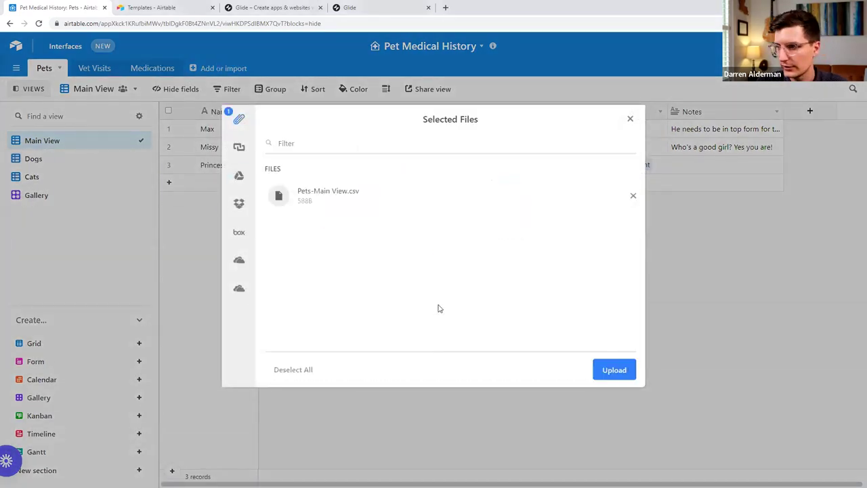
{"action": "left_click", "coordinate": [602, 371]}
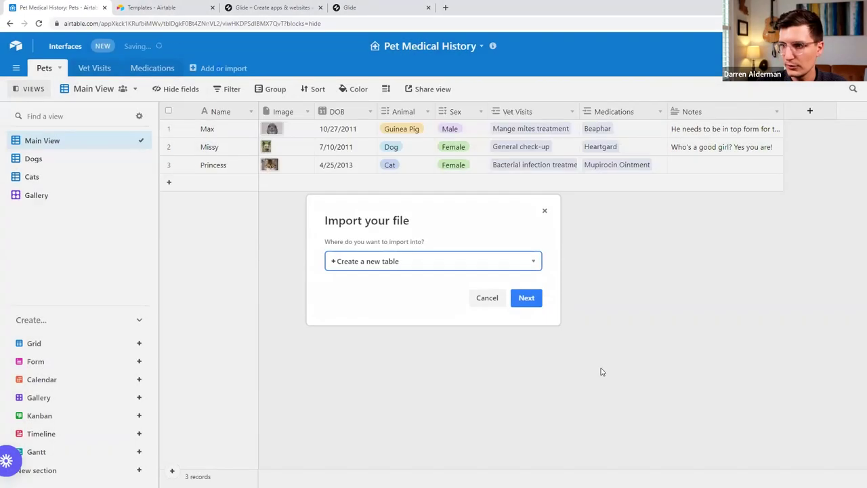
{"action": "left_click", "coordinate": [385, 266]}
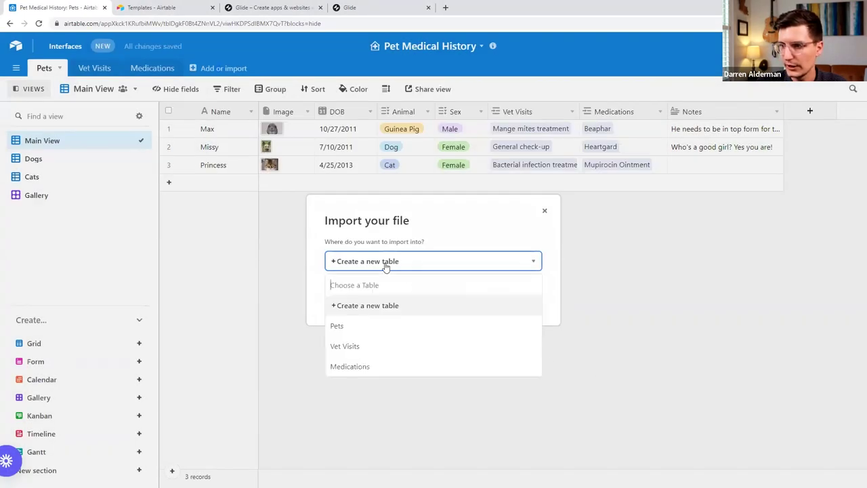
{"action": "left_click", "coordinate": [396, 299]}
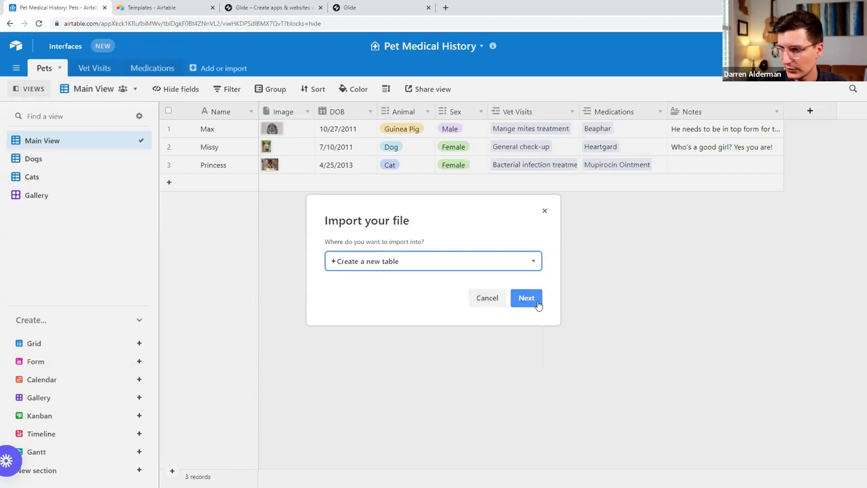
{"action": "left_click", "coordinate": [524, 297]}
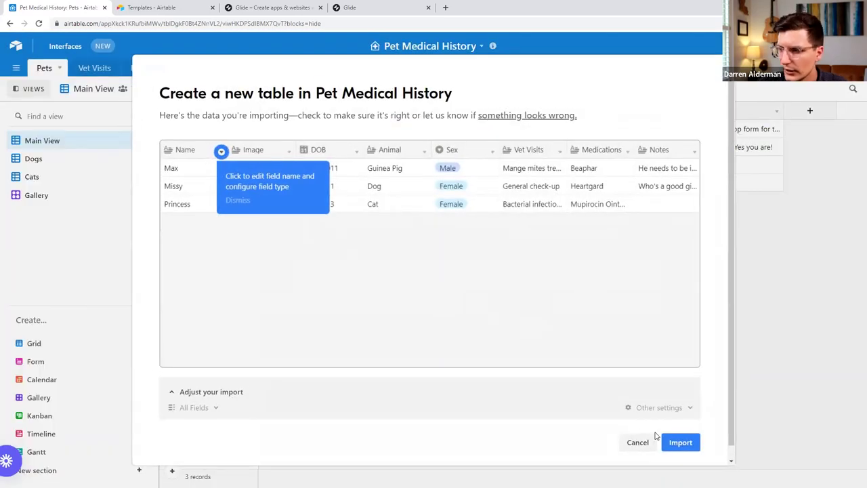
{"action": "left_click", "coordinate": [675, 444]}
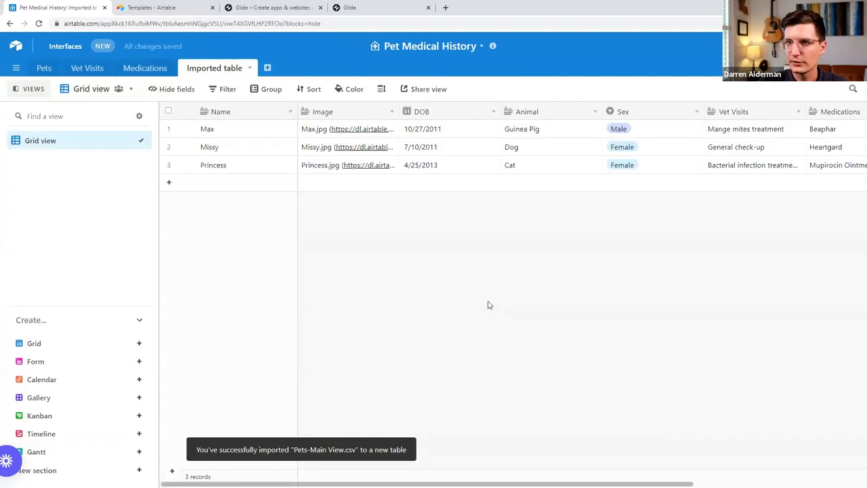
Collapse the views list and expand Max's Image cell to inspect its URL.
{"action": "left_click", "coordinate": [63, 92]}
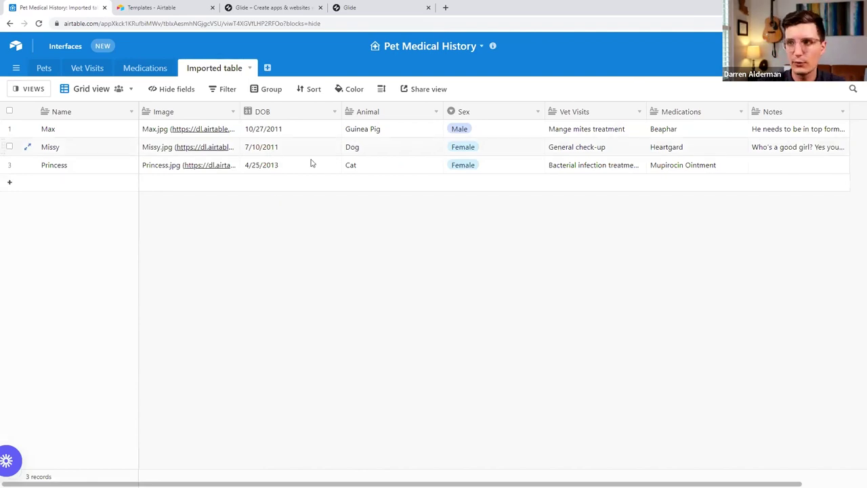
{"action": "left_click", "coordinate": [198, 135]}
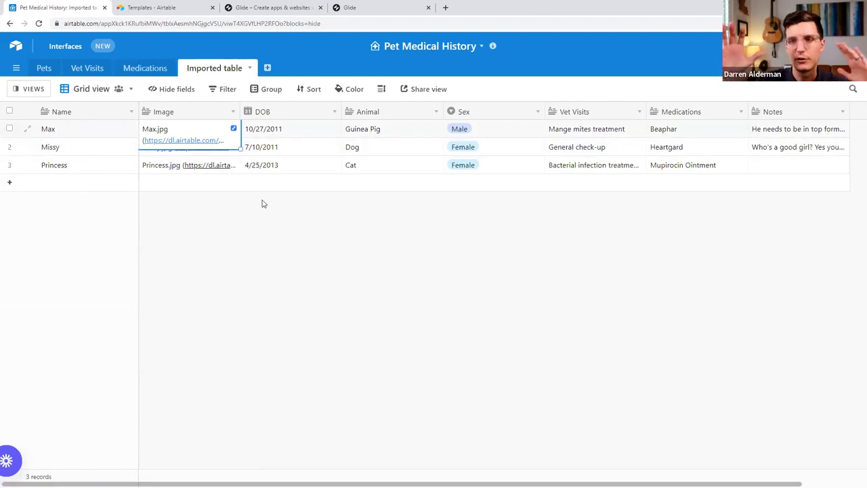
{"action": "left_click", "coordinate": [218, 202]}
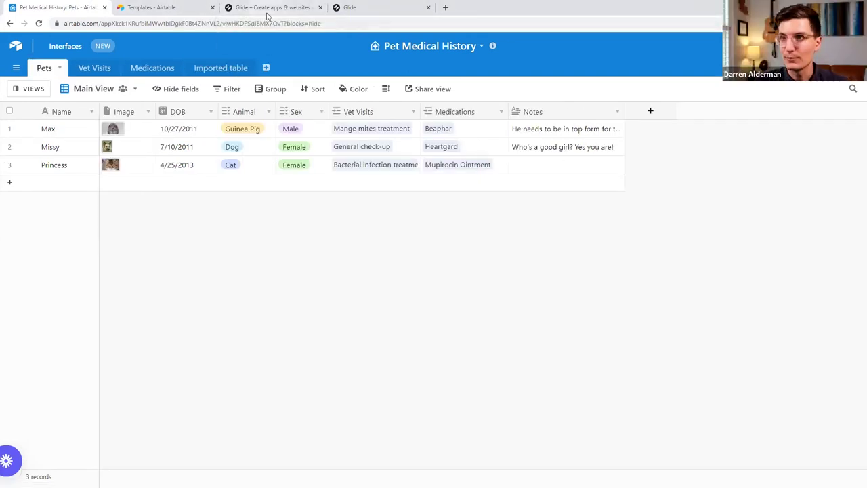
Switch between the Glide and Airtable tabs, ending on Glide's My Team projects dashboard.
{"action": "left_click", "coordinate": [268, 9]}
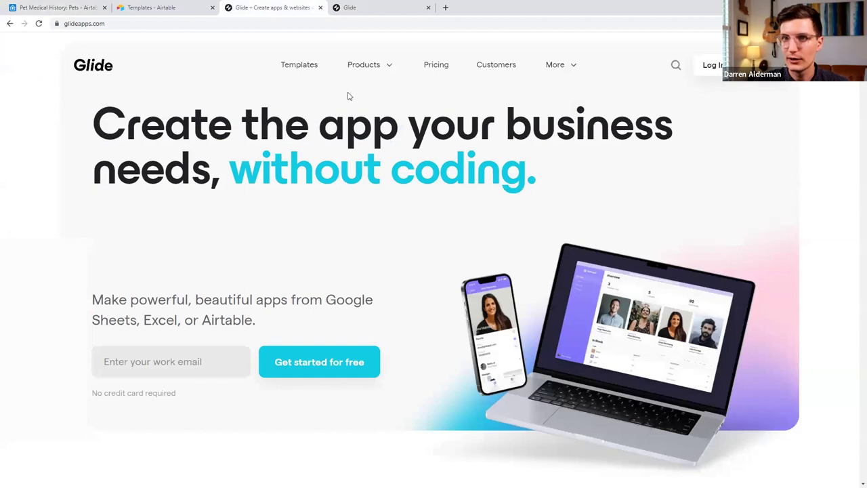
{"action": "left_click", "coordinate": [376, 9]}
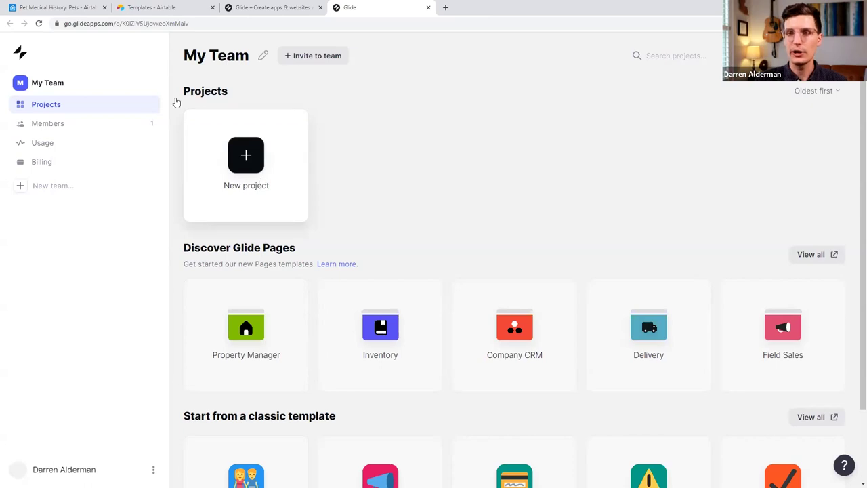
{"action": "left_click", "coordinate": [81, 7]}
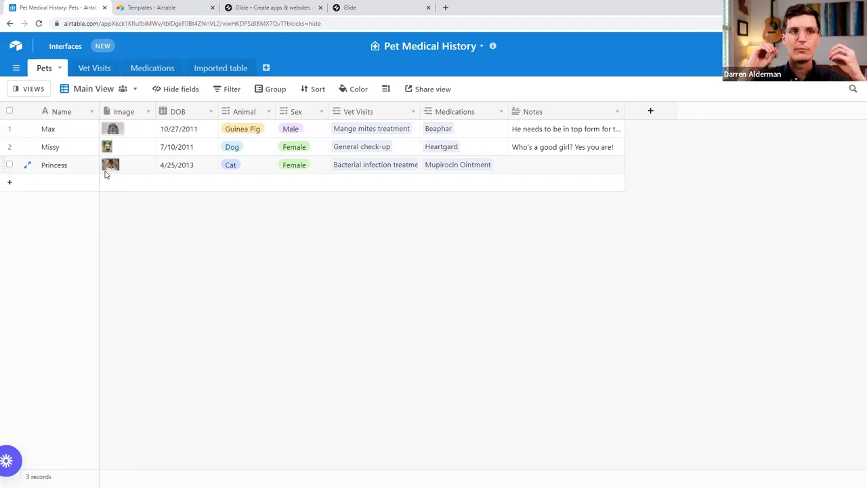
{"action": "left_click", "coordinate": [413, 4]}
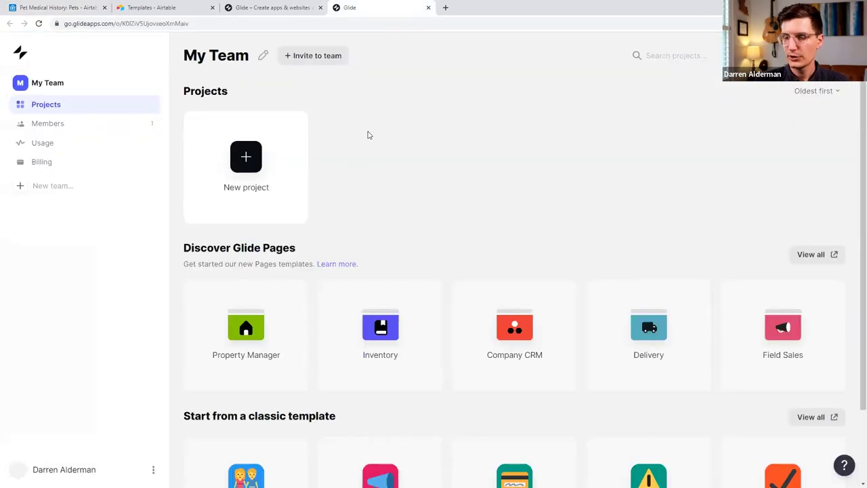
Start a new phone and tablet Glide project named 'Glide Pe'.
{"action": "left_click", "coordinate": [251, 156]}
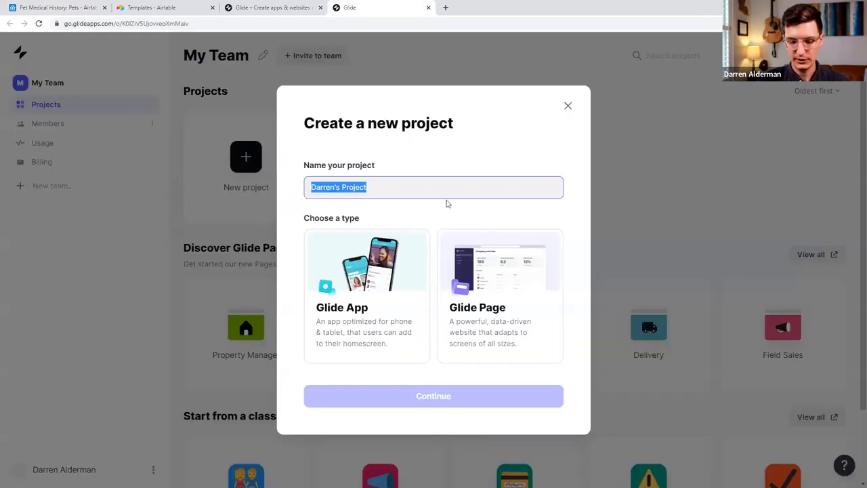
{"action": "type", "text": "Glide Pets"}
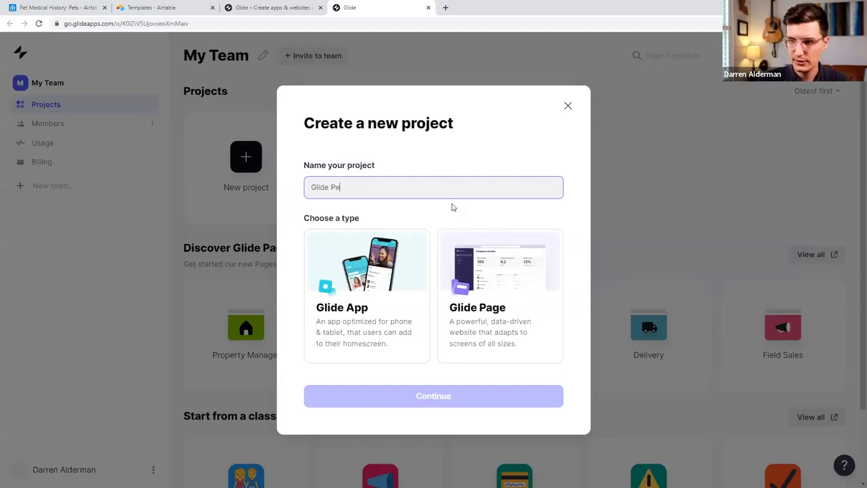
{"action": "left_click", "coordinate": [382, 284]}
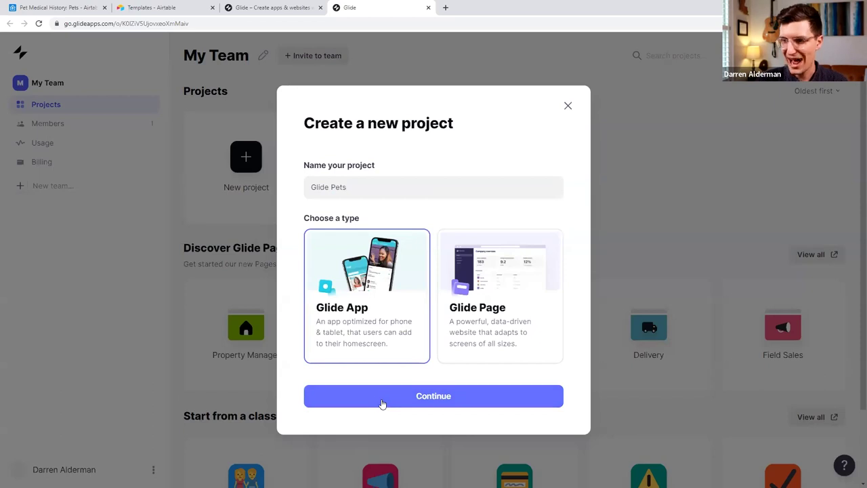
{"action": "left_click", "coordinate": [383, 397]}
Pick Airtable as the data source, then go to the Pet Medical History base.
{"action": "left_click_drag", "start_coordinate": [294, 82], "coordinate": [376, 89]}
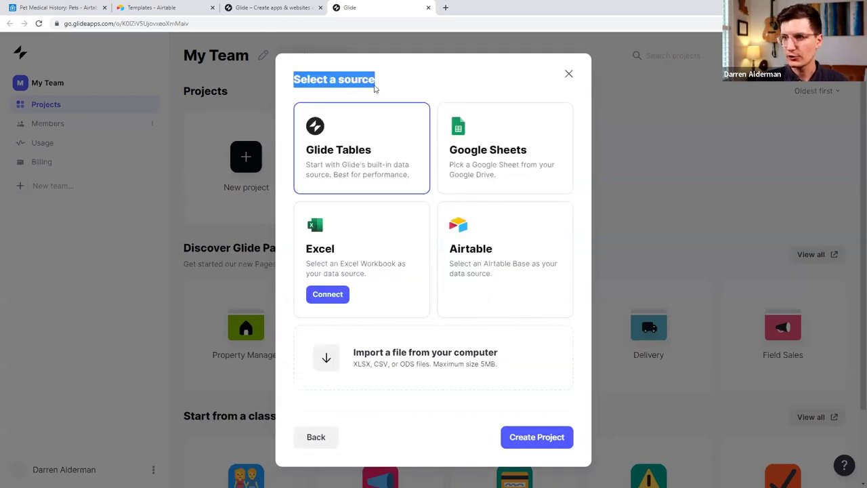
{"action": "left_click", "coordinate": [520, 255]}
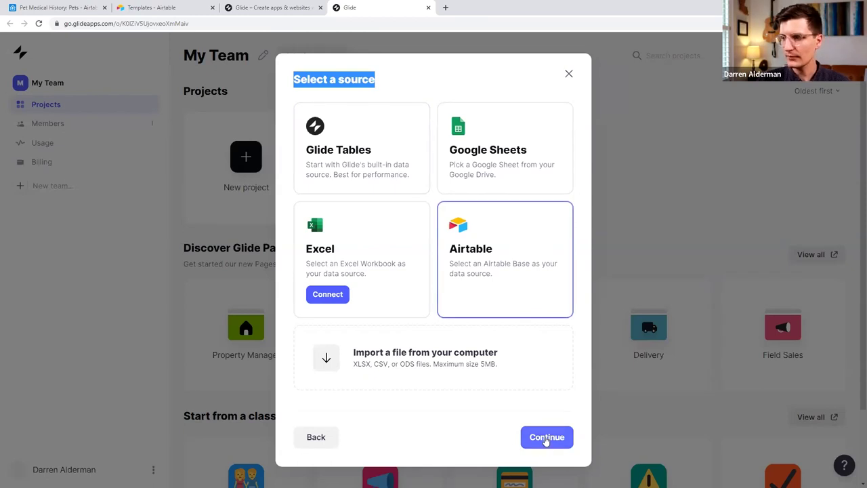
{"action": "left_click", "coordinate": [546, 439]}
{"action": "left_click_drag", "start_coordinate": [306, 165], "coordinate": [431, 167]}
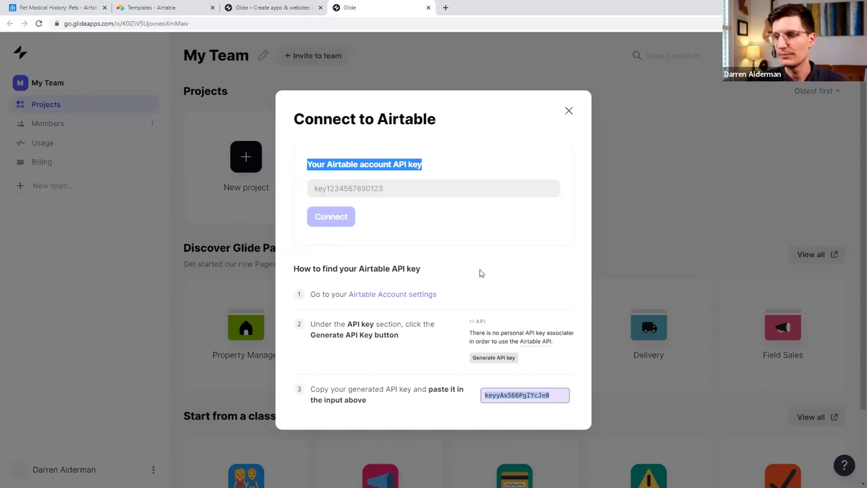
{"action": "left_click", "coordinate": [75, 10]}
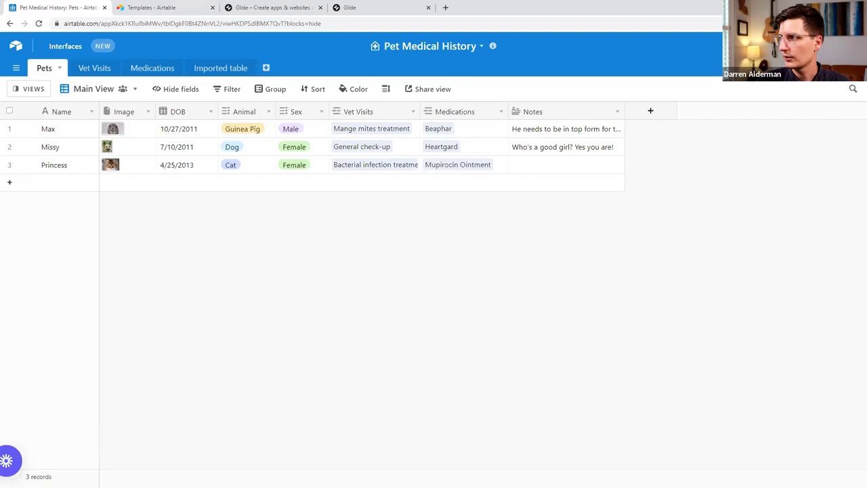
Reveal and copy the personal API key from the Airtable account page, then return to Glide.
{"action": "left_click", "coordinate": [846, 45]}
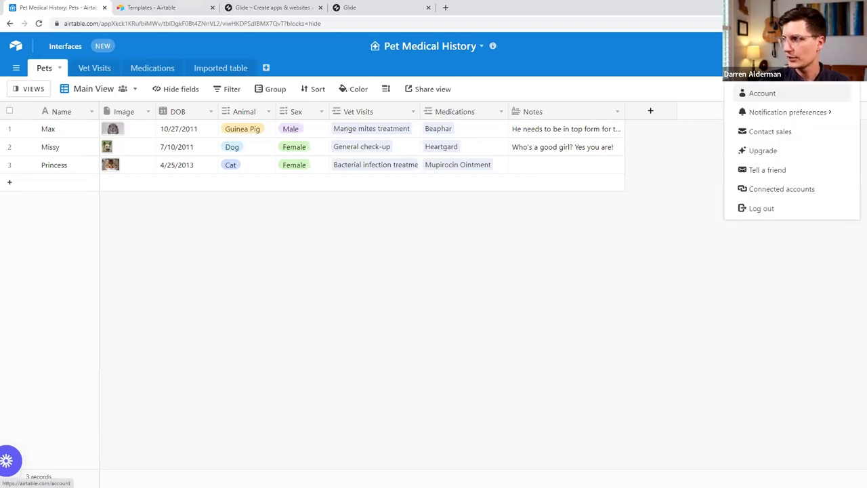
{"action": "left_click", "coordinate": [760, 95]}
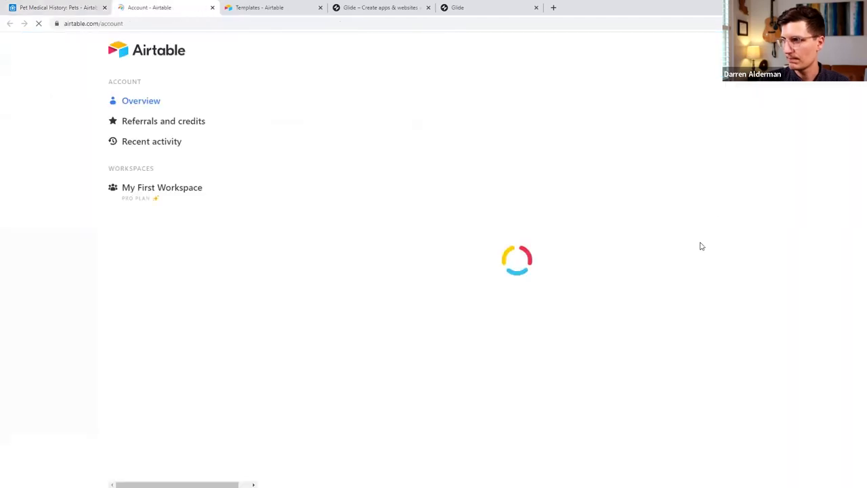
{"action": "scroll", "coordinate": [338, 234], "scroll_direction": "down", "scroll_amount": 2}
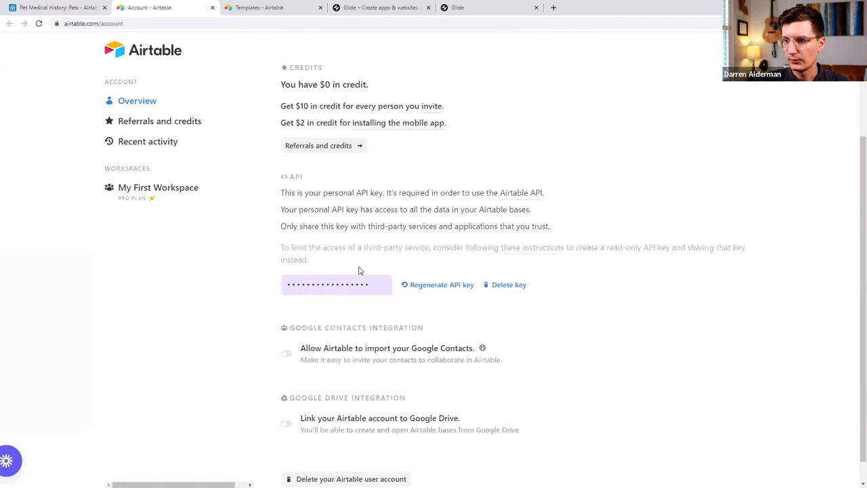
{"action": "left_click_drag", "start_coordinate": [311, 176], "coordinate": [278, 179]}
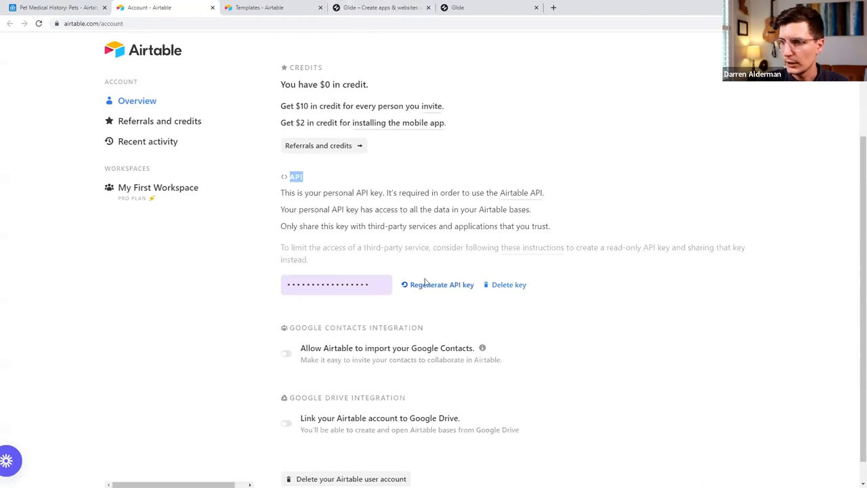
{"action": "left_click", "coordinate": [375, 286]}
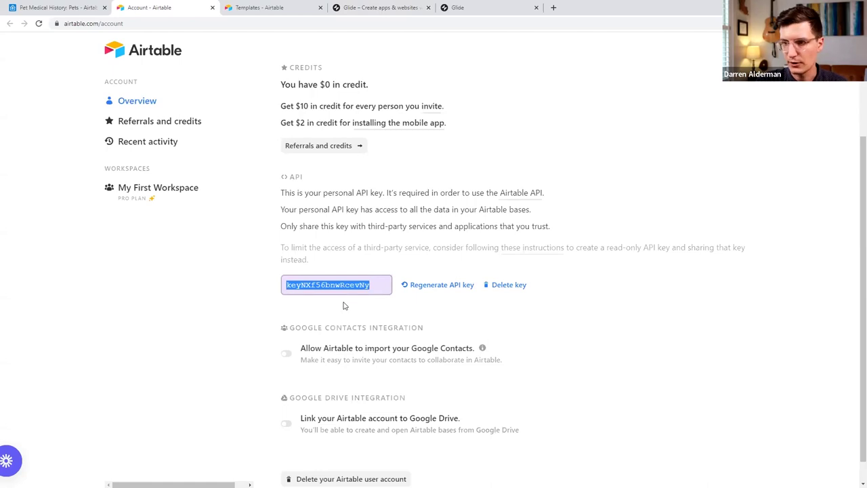
{"action": "left_click", "coordinate": [45, 5]}
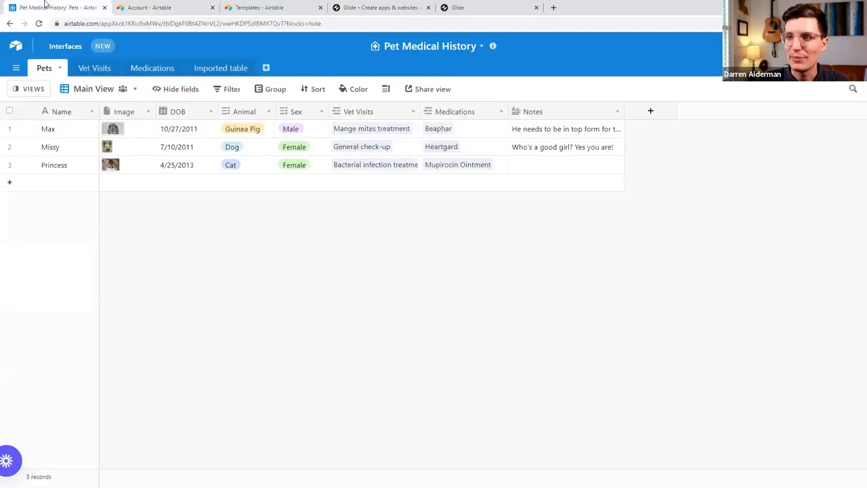
{"action": "left_click", "coordinate": [384, 6]}
Paste the API key, connect Airtable, and create the app from Pet Medical History.
{"action": "left_click", "coordinate": [478, 7]}
{"action": "left_click", "coordinate": [376, 188]}
{"action": "key", "text": "ctrl+v"}
{"action": "left_click", "coordinate": [330, 217]}
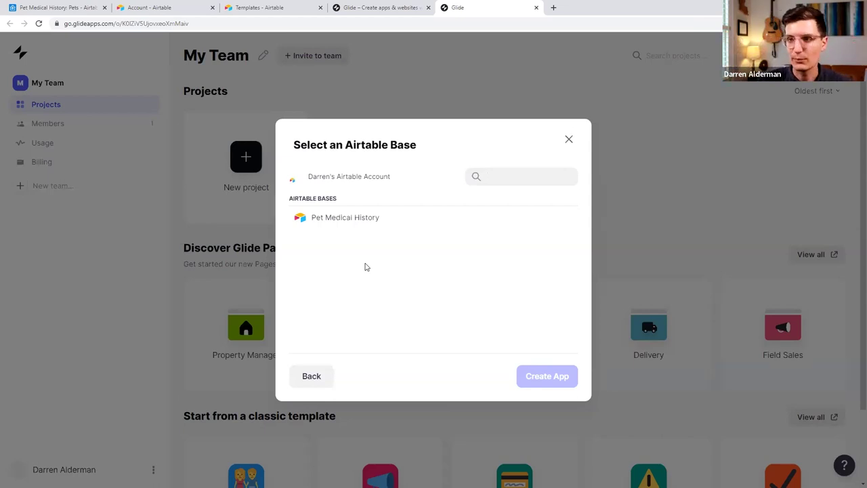
{"action": "left_click", "coordinate": [365, 220]}
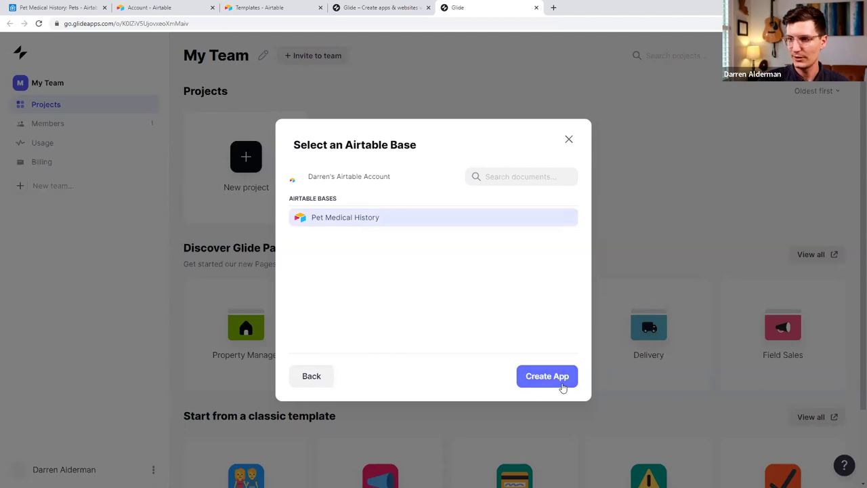
{"action": "left_click", "coordinate": [547, 376]}
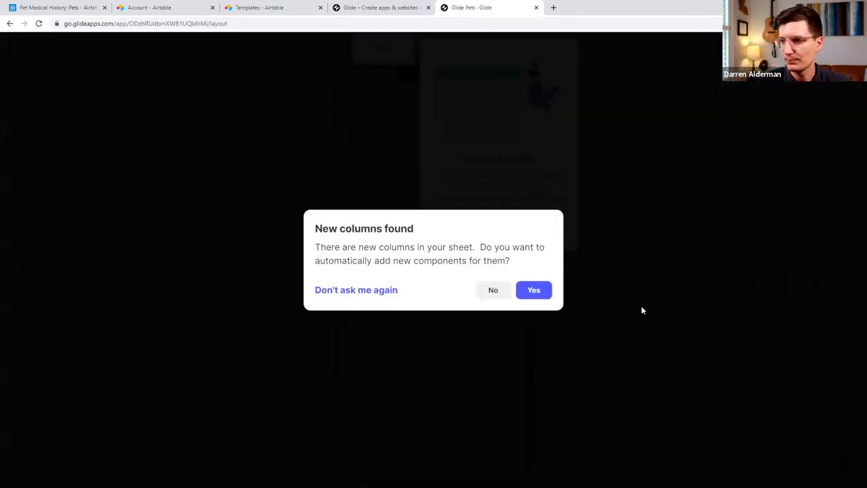
Accept auto-added components for the new columns and advance through the editor tour cards.
{"action": "left_click_drag", "start_coordinate": [351, 228], "coordinate": [452, 233]}
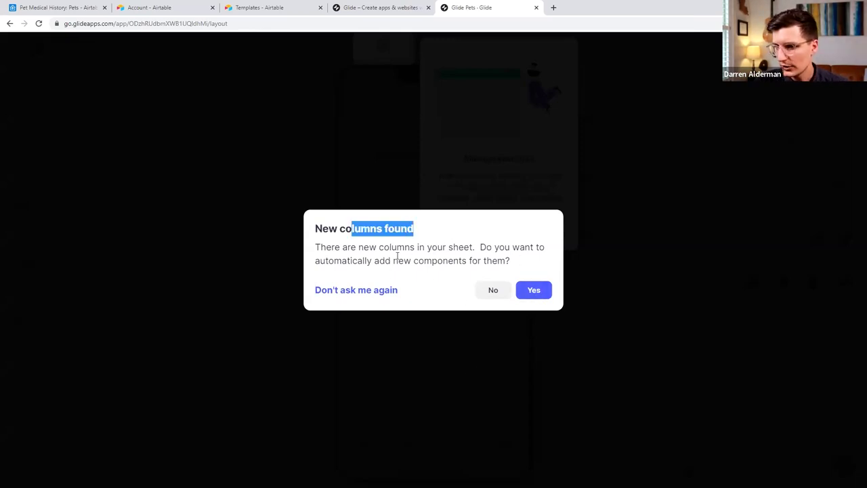
{"action": "left_click", "coordinate": [533, 291]}
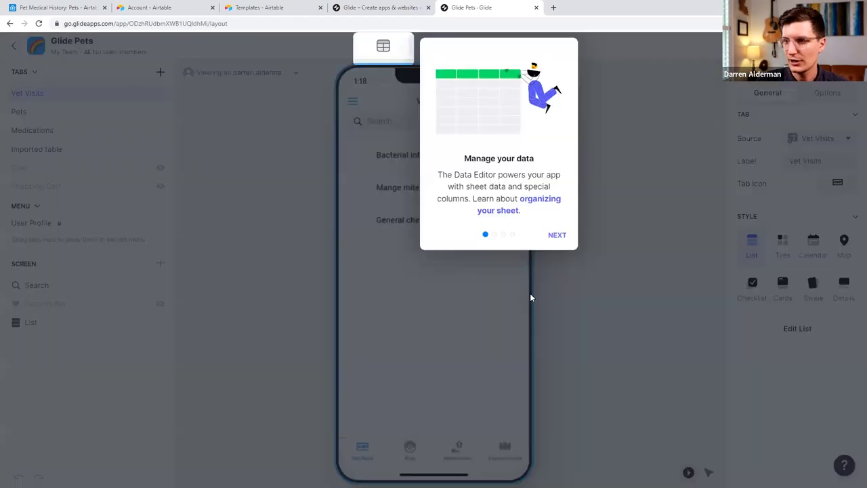
{"action": "left_click", "coordinate": [555, 235]}
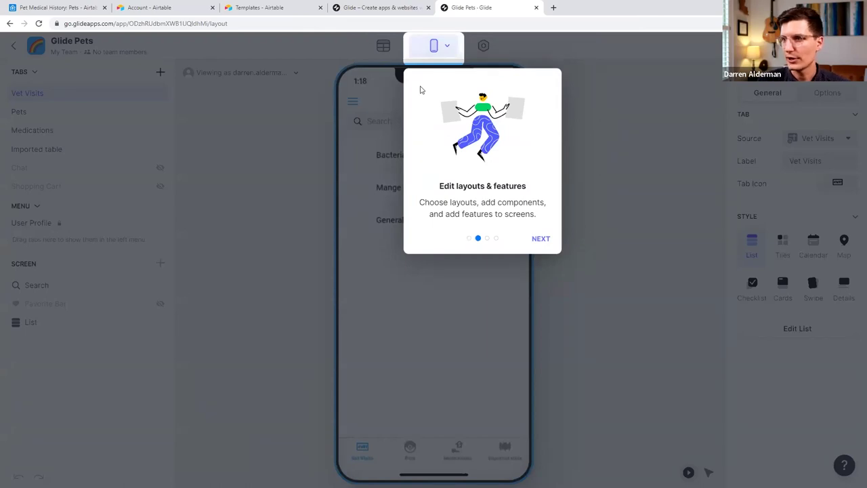
{"action": "left_click", "coordinate": [550, 238]}
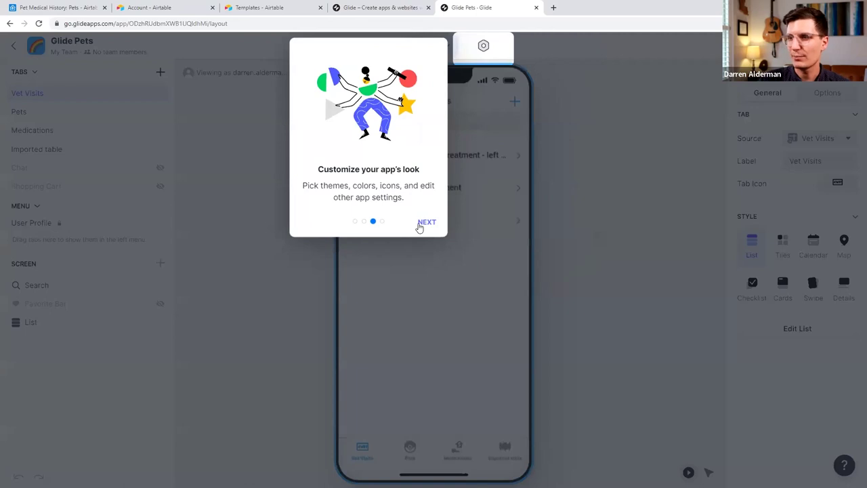
{"action": "left_click", "coordinate": [425, 222]}
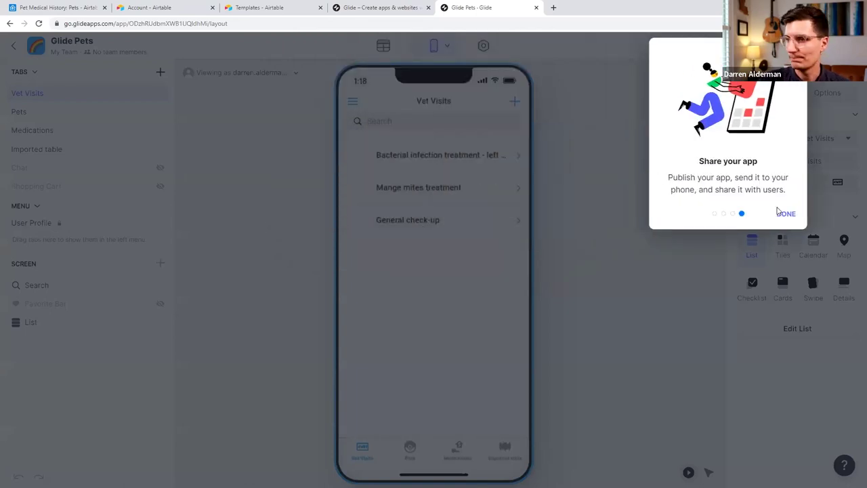
Finish the tour and preview the Pets, Medications and Imported table tabs, returning to Pets.
{"action": "left_click", "coordinate": [780, 214]}
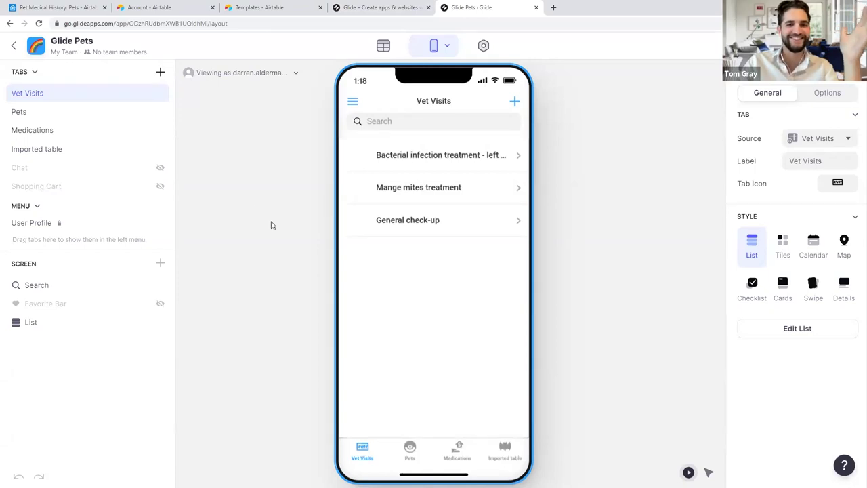
{"action": "left_click", "coordinate": [412, 455]}
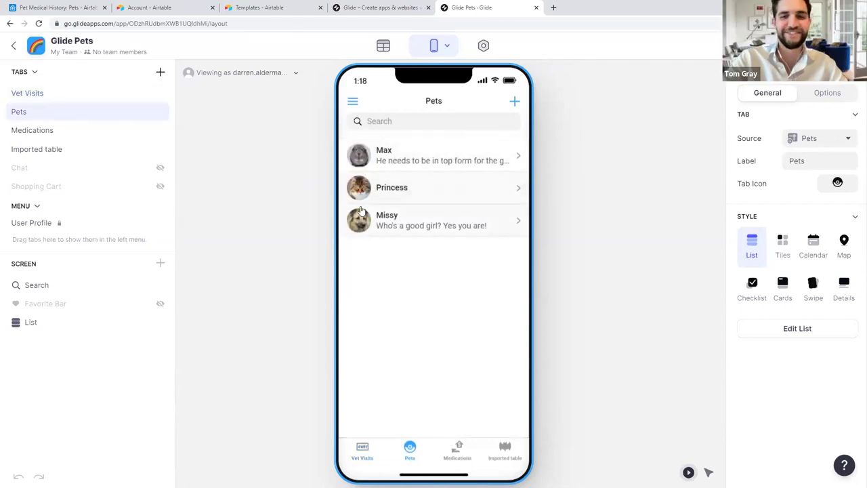
{"action": "left_click", "coordinate": [457, 451]}
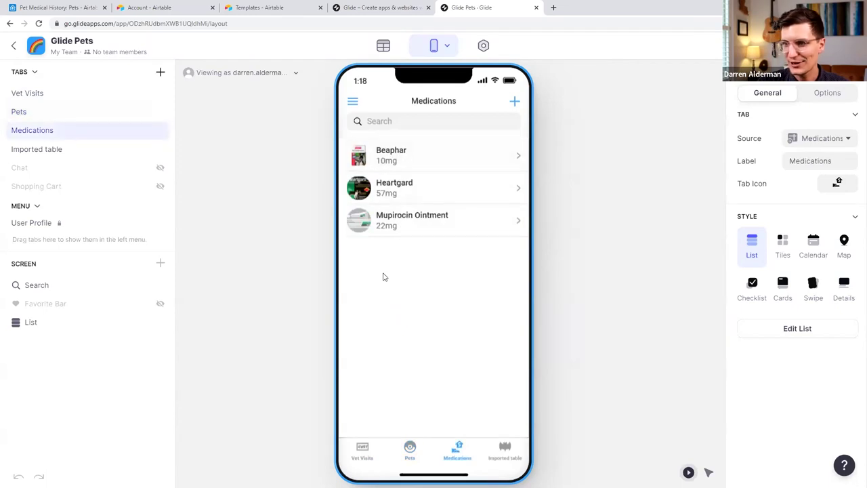
{"action": "left_click", "coordinate": [505, 453]}
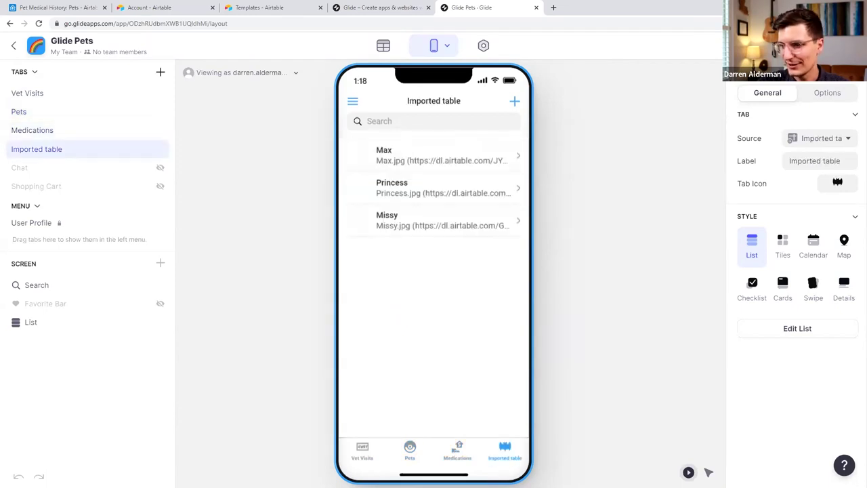
{"action": "left_click", "coordinate": [408, 458]}
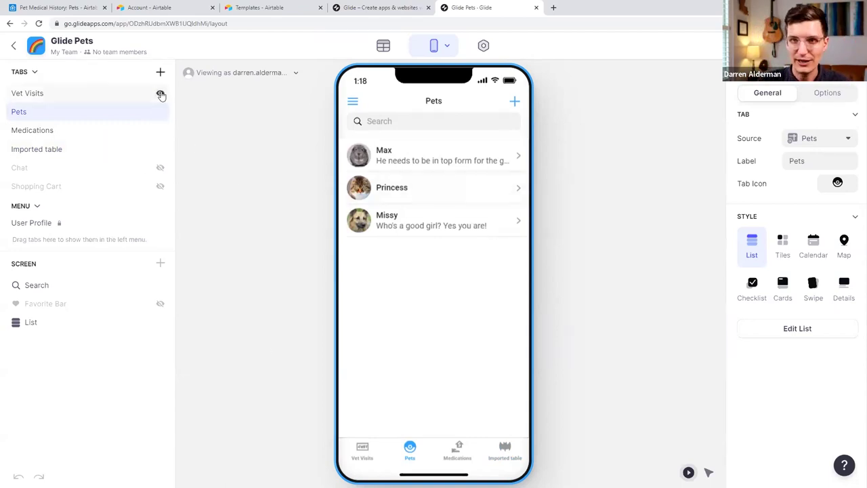
Hide the Vet Visits, Medications and Imported table tabs, move Pets to the top, and open the Pets list settings.
{"action": "left_click", "coordinate": [160, 93]}
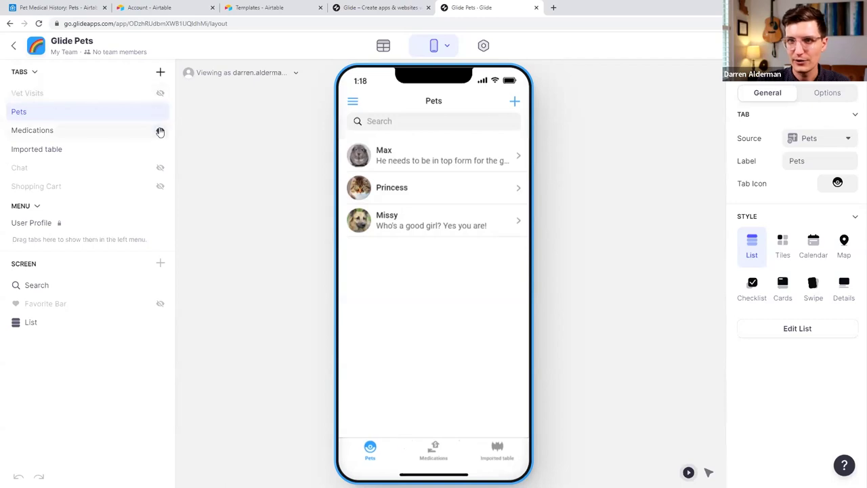
{"action": "left_click", "coordinate": [160, 130]}
{"action": "left_click", "coordinate": [161, 149]}
{"action": "left_click_drag", "start_coordinate": [60, 112], "coordinate": [59, 92]}
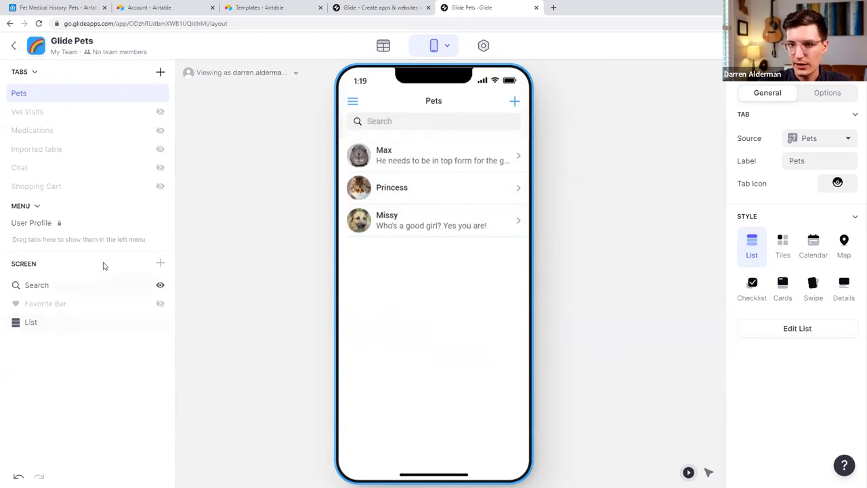
{"action": "left_click", "coordinate": [29, 323]}
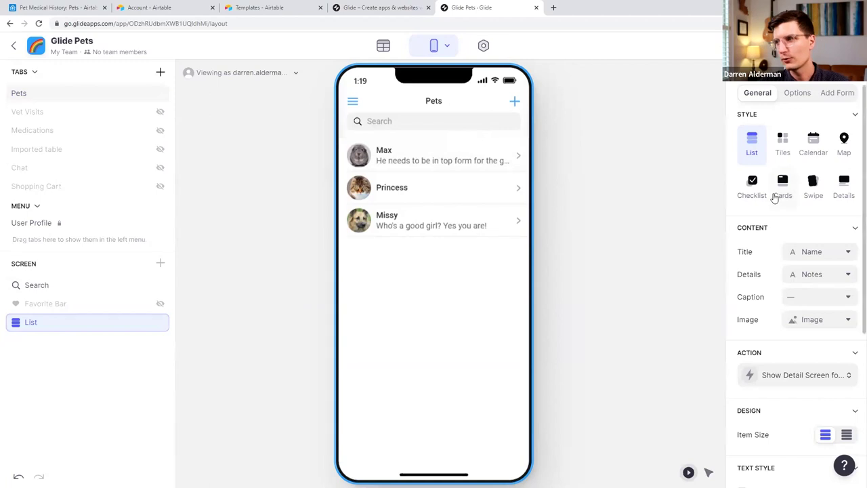
Show the Pets as square image tiles, two per row without details, then open Max's detail screen.
{"action": "left_click_drag", "start_coordinate": [725, 166], "coordinate": [648, 169]}
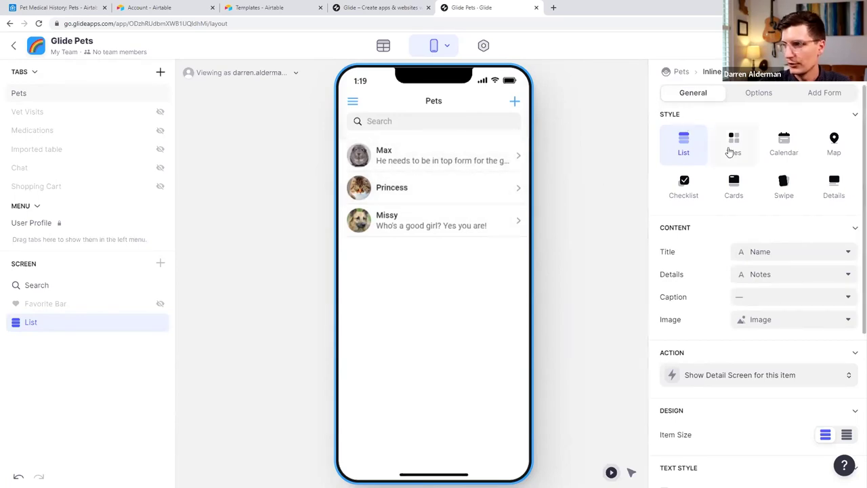
{"action": "left_click", "coordinate": [730, 151]}
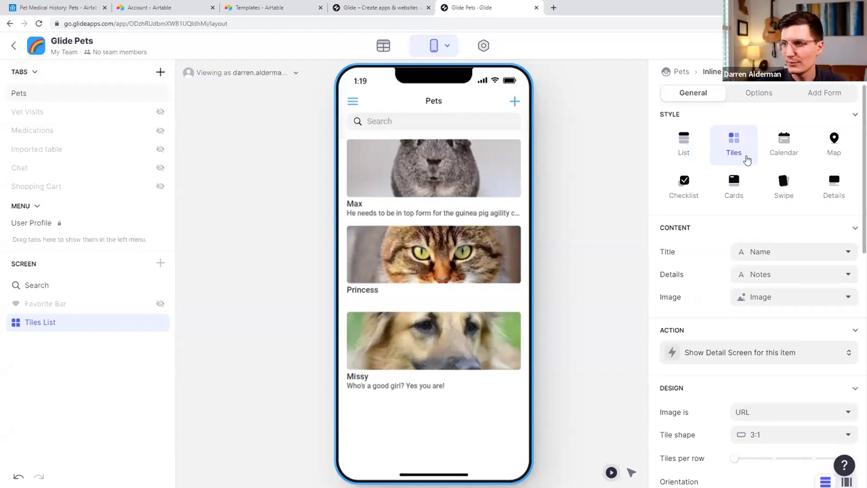
{"action": "scroll", "coordinate": [735, 242], "scroll_direction": "down", "scroll_amount": 2}
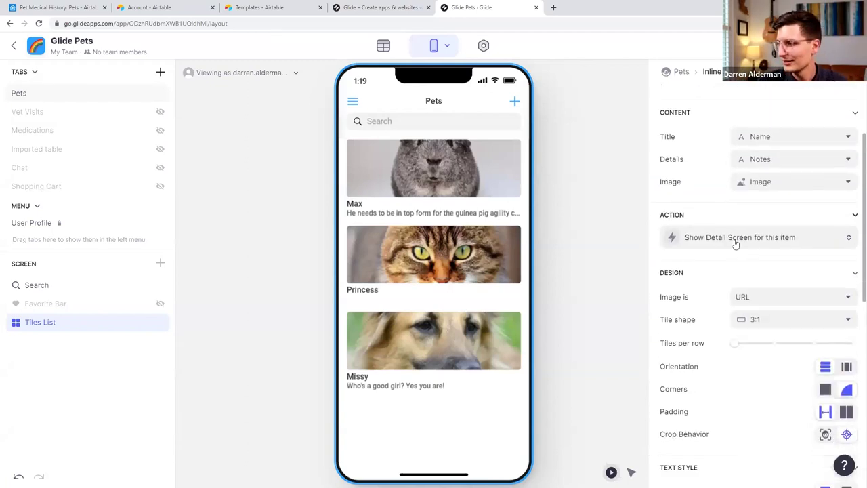
{"action": "left_click", "coordinate": [755, 299]}
{"action": "left_click", "coordinate": [745, 344]}
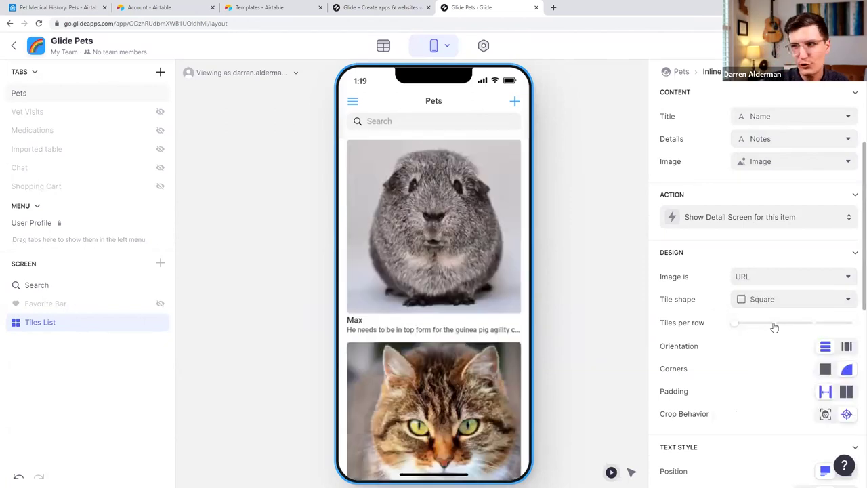
{"action": "left_click", "coordinate": [771, 322]}
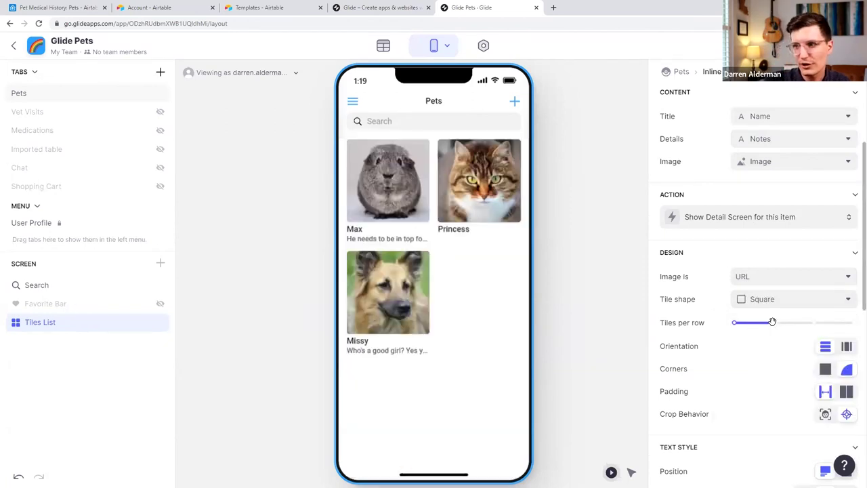
{"action": "left_click", "coordinate": [775, 139]}
{"action": "left_click", "coordinate": [751, 181]}
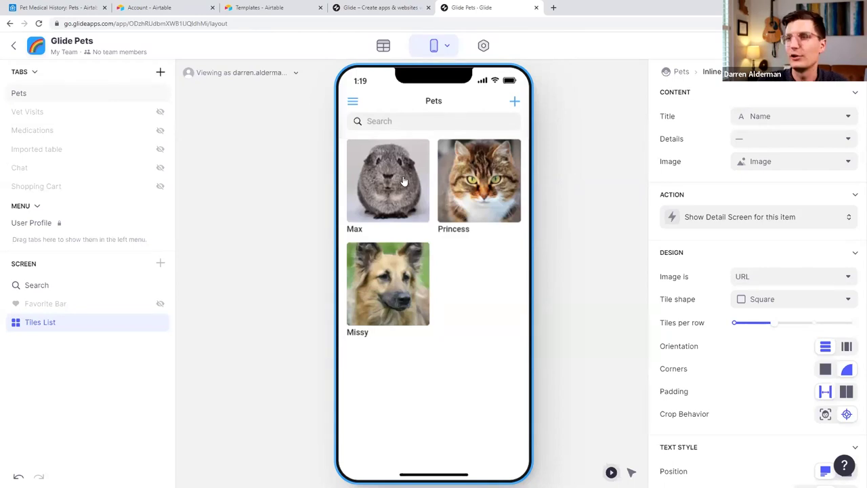
{"action": "left_click", "coordinate": [403, 181]}
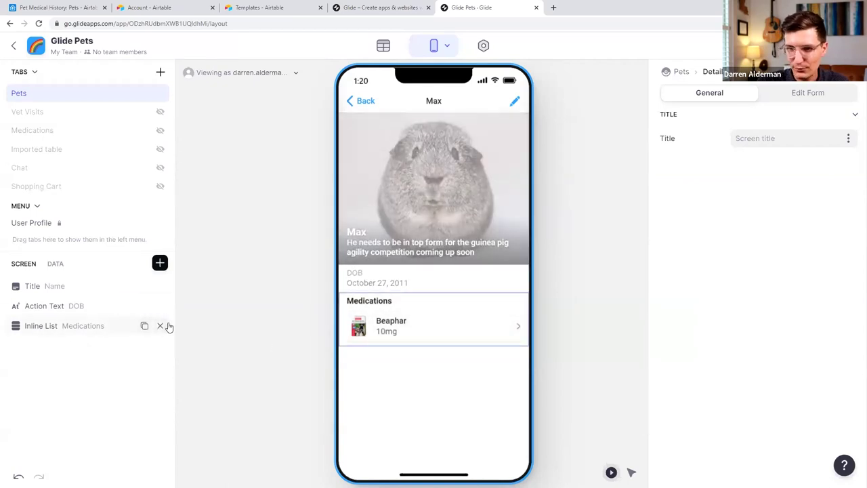
Delete the Medications inline list from Max's detail screen.
{"action": "left_click", "coordinate": [168, 326]}
{"action": "left_click", "coordinate": [161, 327]}
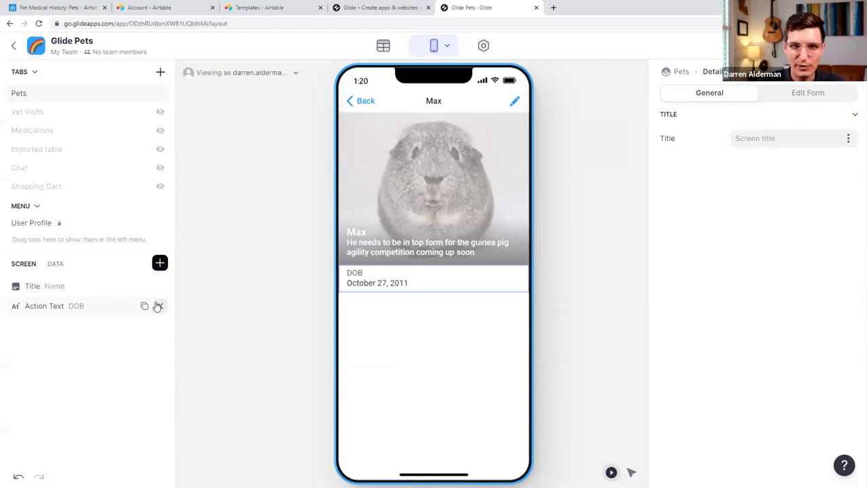
{"action": "left_click", "coordinate": [160, 264]}
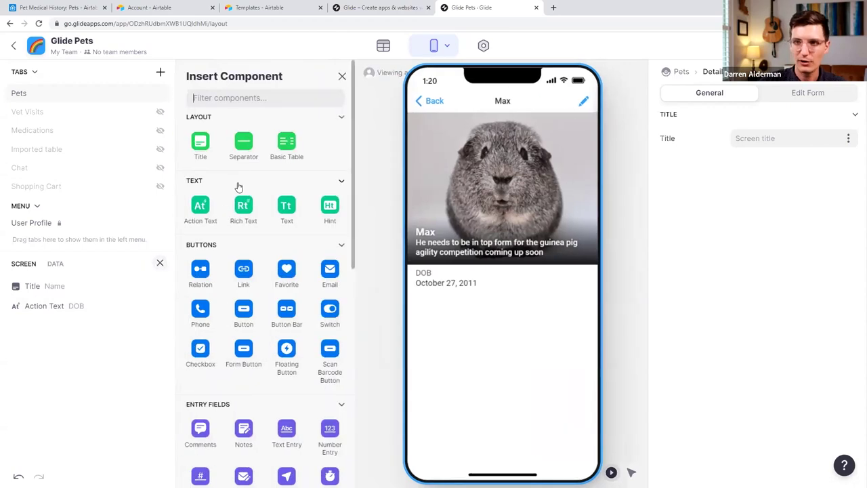
{"action": "left_click", "coordinate": [160, 263]}
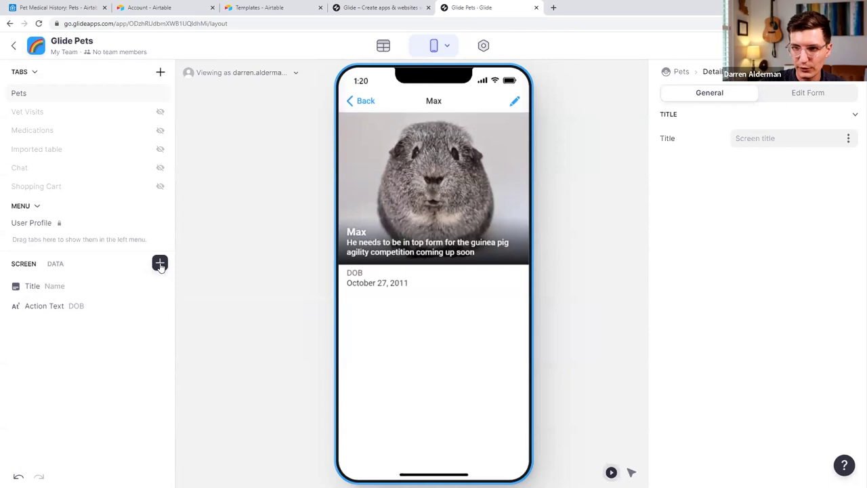
{"action": "left_click", "coordinate": [160, 262]}
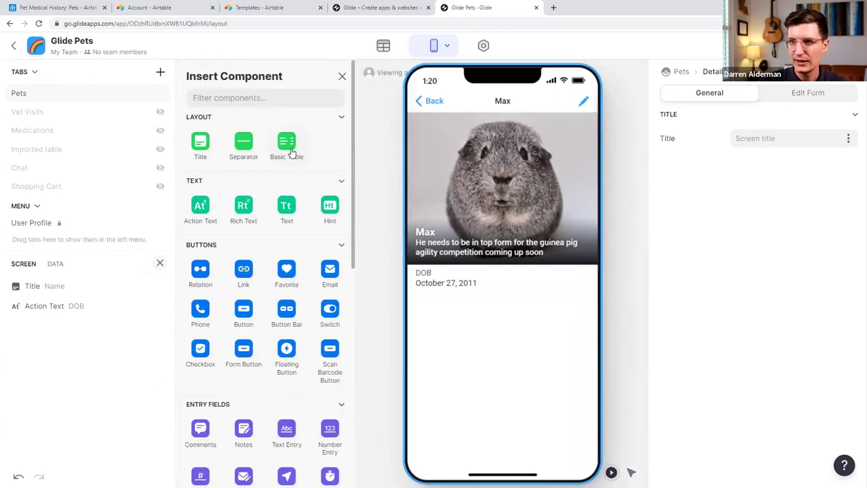
{"action": "left_click", "coordinate": [287, 144]}
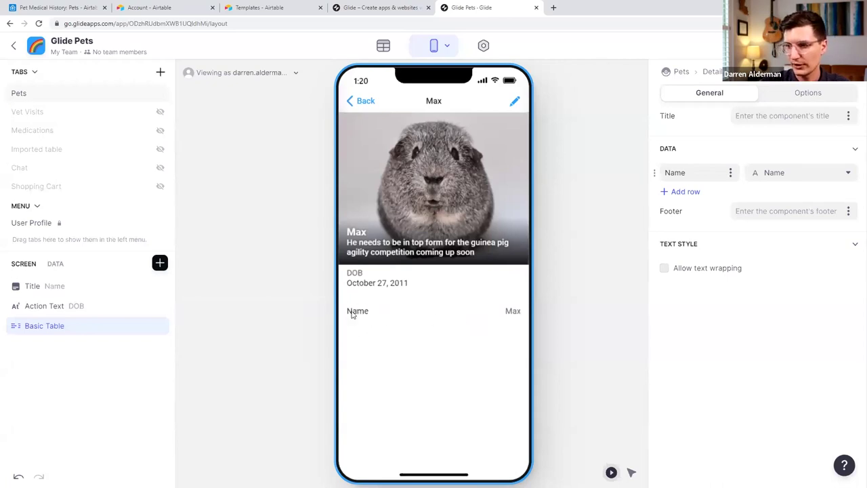
{"action": "left_click", "coordinate": [778, 173]}
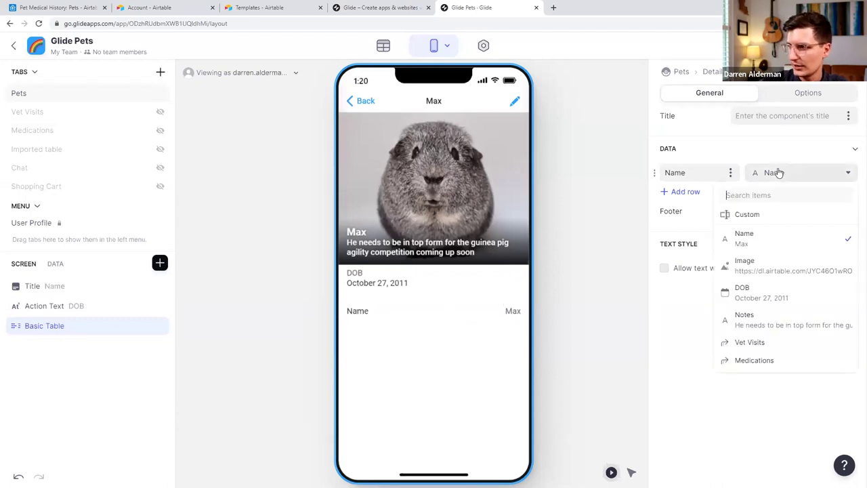
{"action": "left_click", "coordinate": [762, 296]}
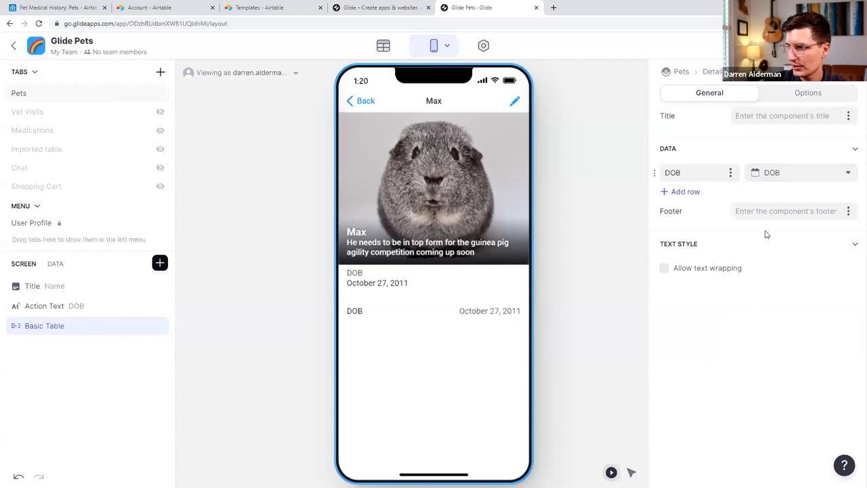
{"action": "left_click", "coordinate": [160, 263]}
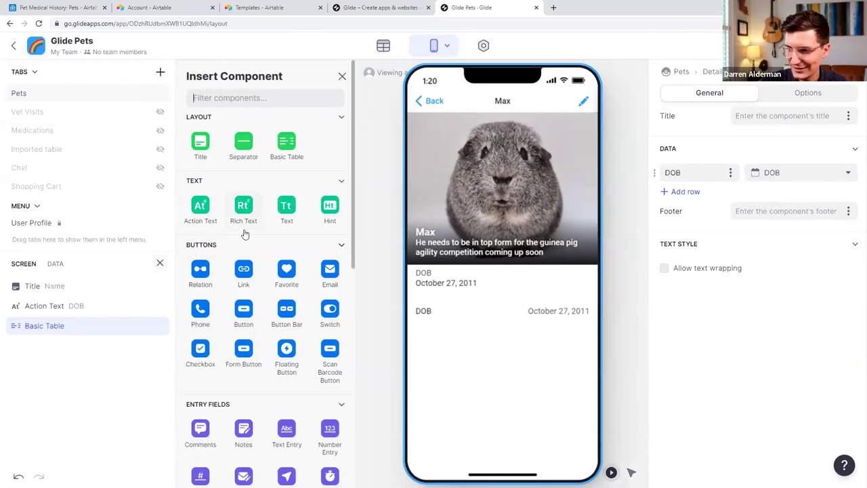
Move the action text below the Basic Table and set it to show Notes.
{"action": "left_click", "coordinate": [39, 305]}
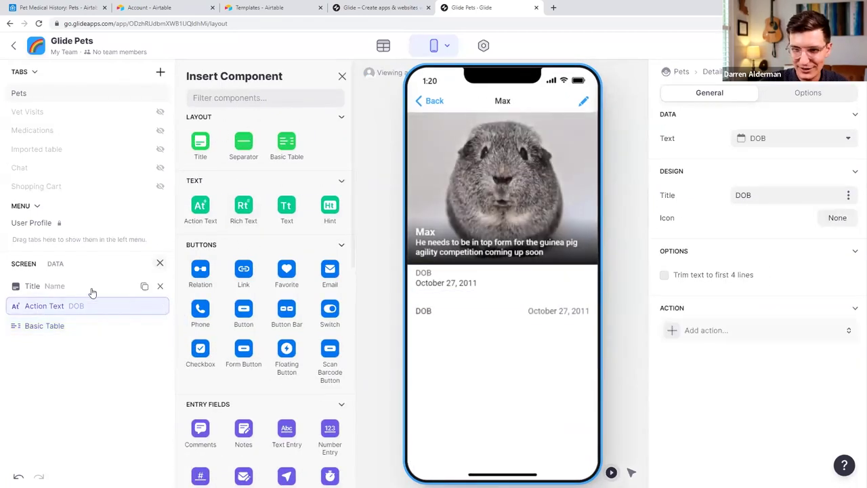
{"action": "left_click_drag", "start_coordinate": [74, 305], "coordinate": [77, 335]}
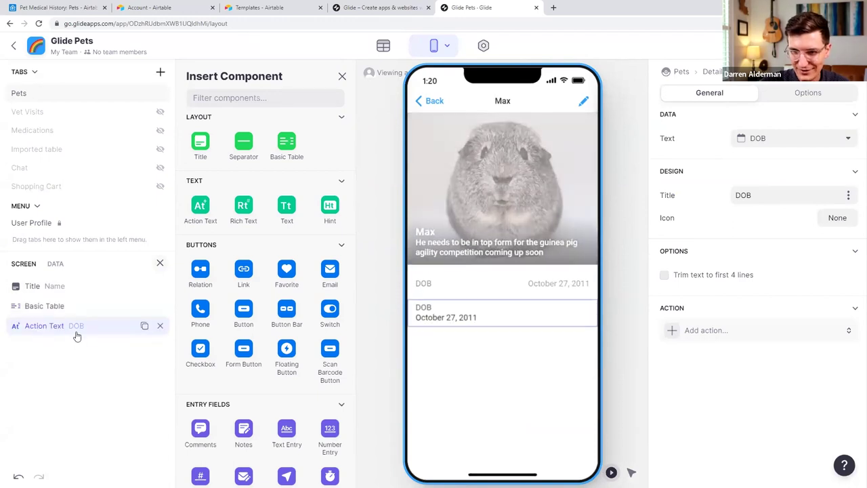
{"action": "left_click", "coordinate": [71, 348]}
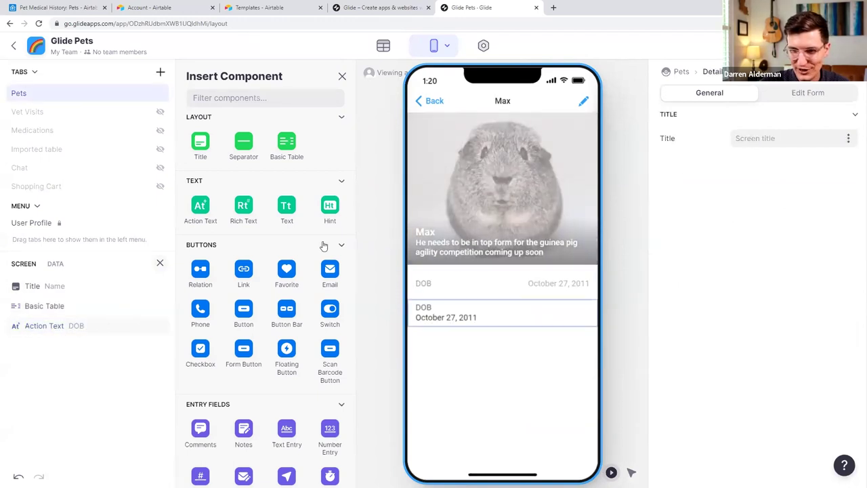
{"action": "left_click", "coordinate": [45, 327]}
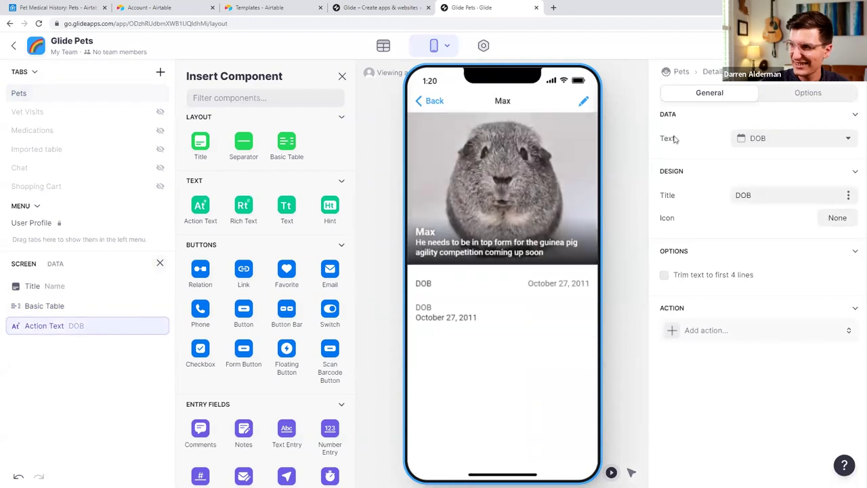
{"action": "left_click", "coordinate": [766, 145]}
{"action": "left_click", "coordinate": [758, 290]}
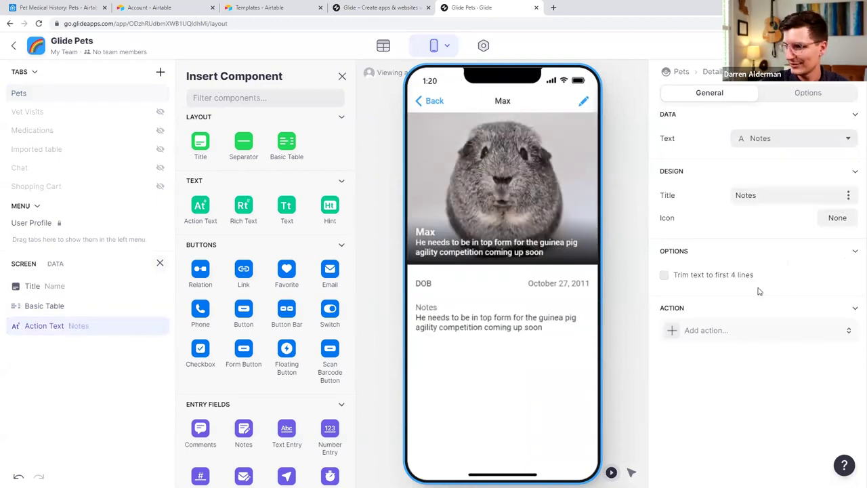
Clear the title header's details line so no notes subtitle appears under the name.
{"action": "left_click", "coordinate": [96, 290]}
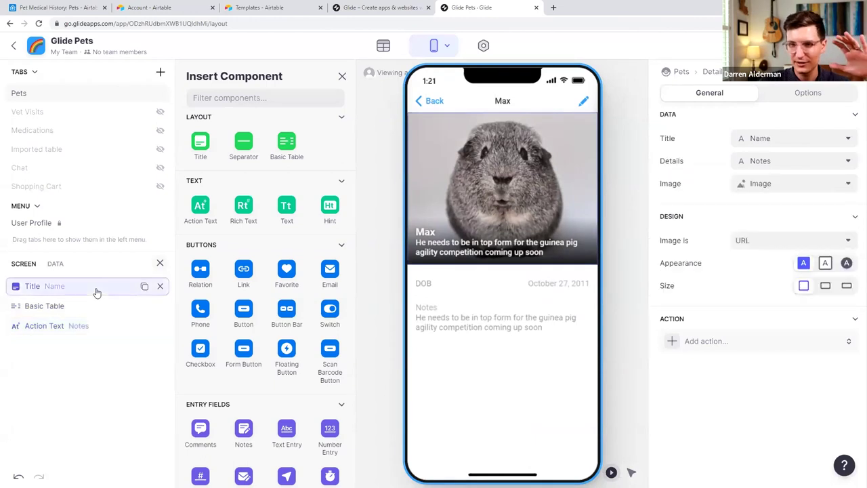
{"action": "left_click", "coordinate": [757, 164]}
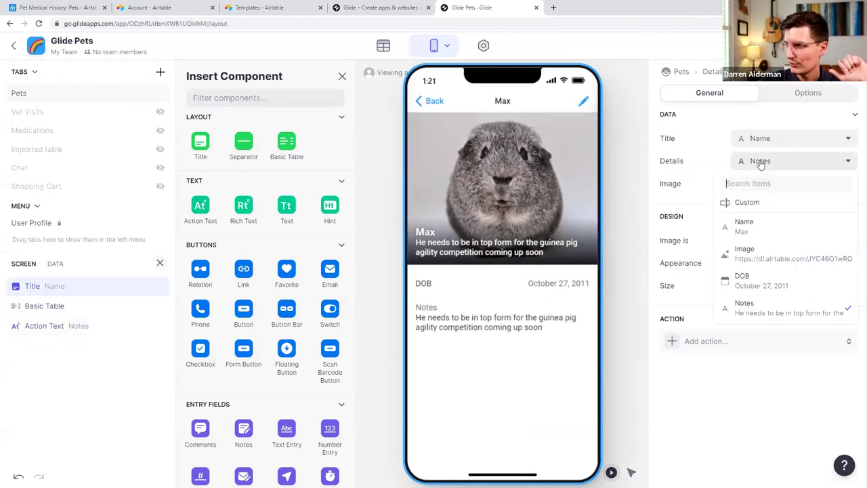
{"action": "left_click", "coordinate": [747, 205]}
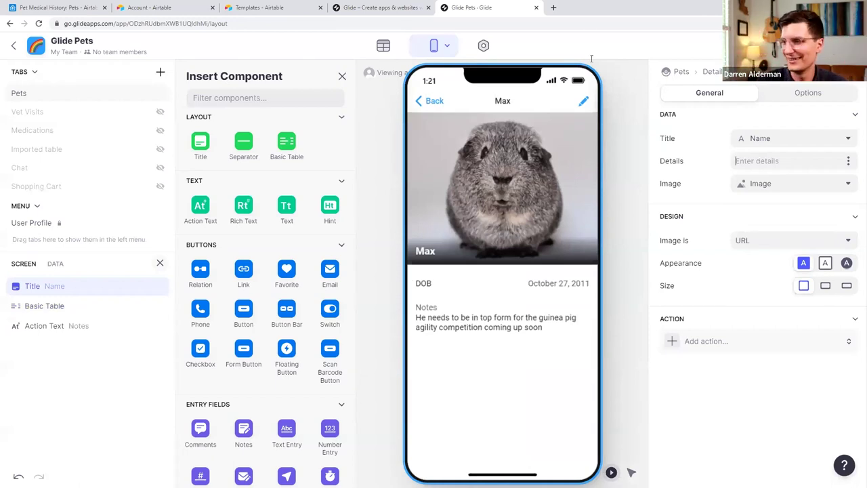
{"action": "left_click", "coordinate": [341, 75]}
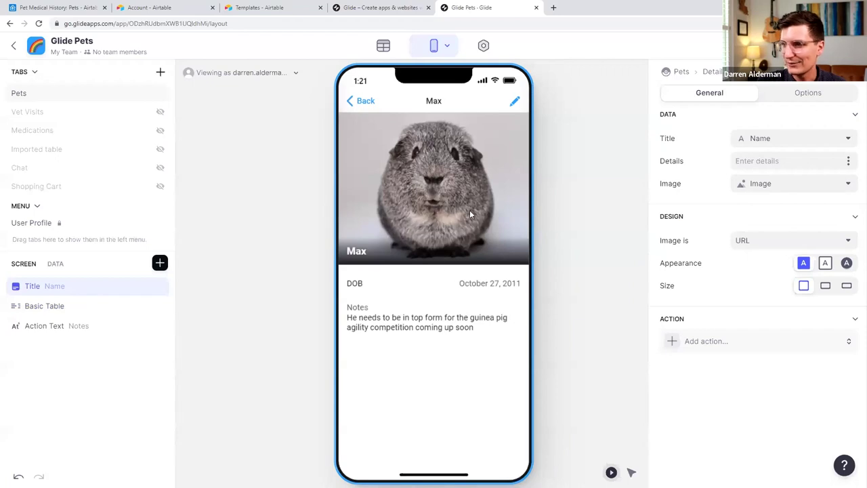
{"action": "left_click", "coordinate": [802, 93]}
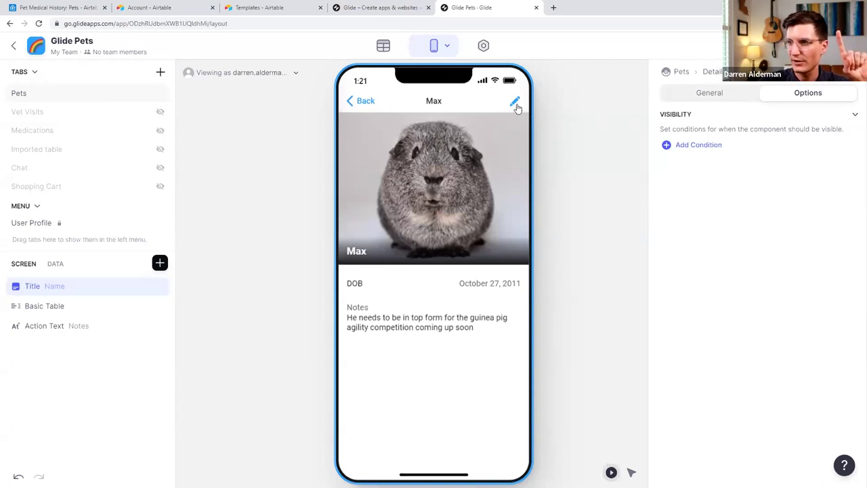
Untick Allow users to edit on the detail screen and return to the Pets tile list.
{"action": "left_click", "coordinate": [714, 71]}
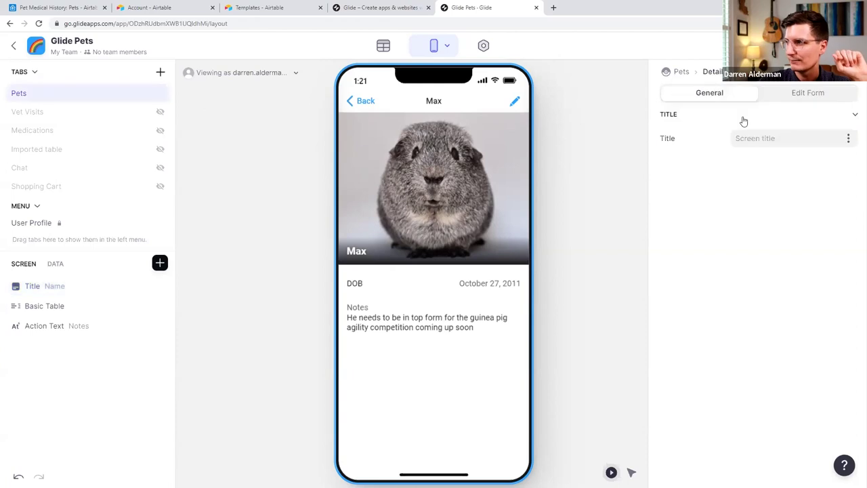
{"action": "left_click", "coordinate": [800, 95]}
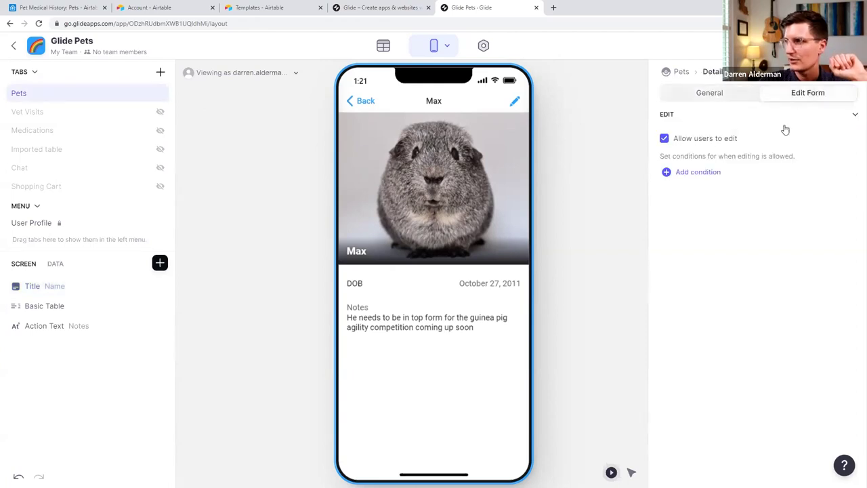
{"action": "left_click", "coordinate": [708, 139]}
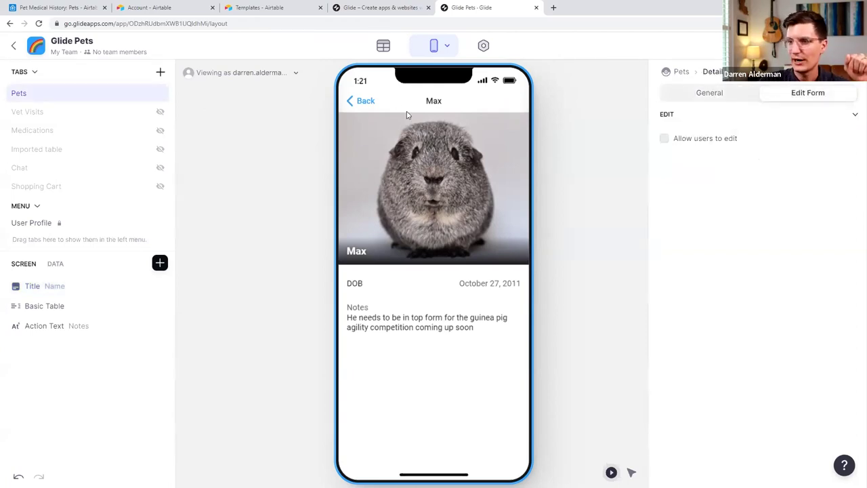
{"action": "left_click", "coordinate": [366, 101]}
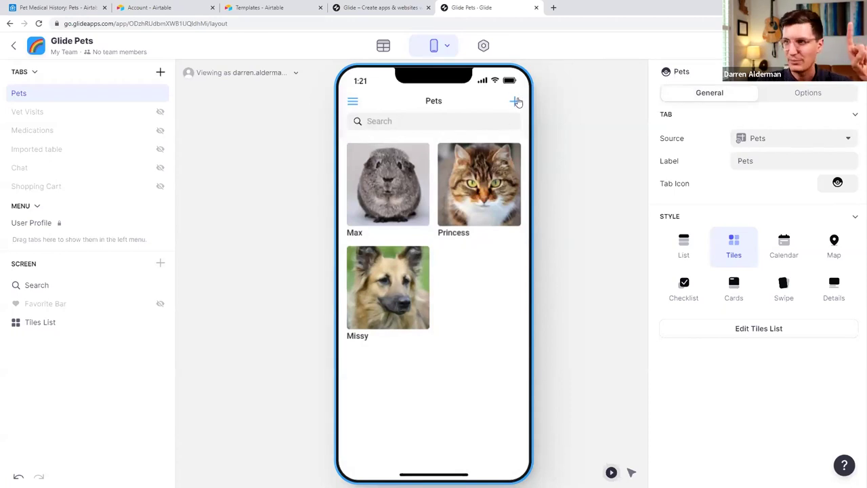
On the new-pet form, title the image field 'Image' and make Name and Image required.
{"action": "left_click", "coordinate": [515, 102]}
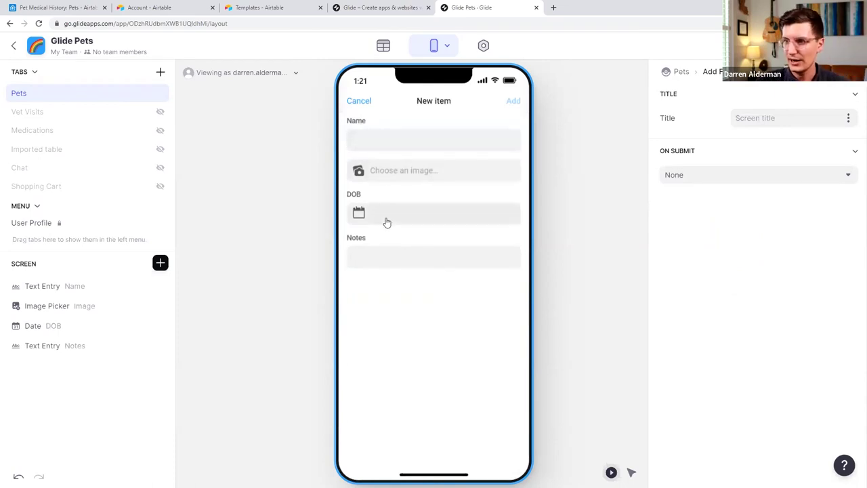
{"action": "left_click", "coordinate": [87, 305]}
{"action": "left_click", "coordinate": [757, 219]}
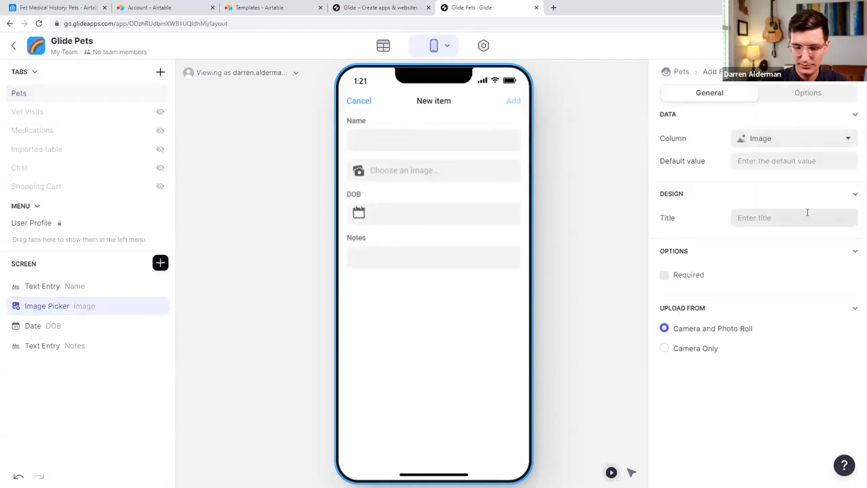
{"action": "type", "text": "I"}
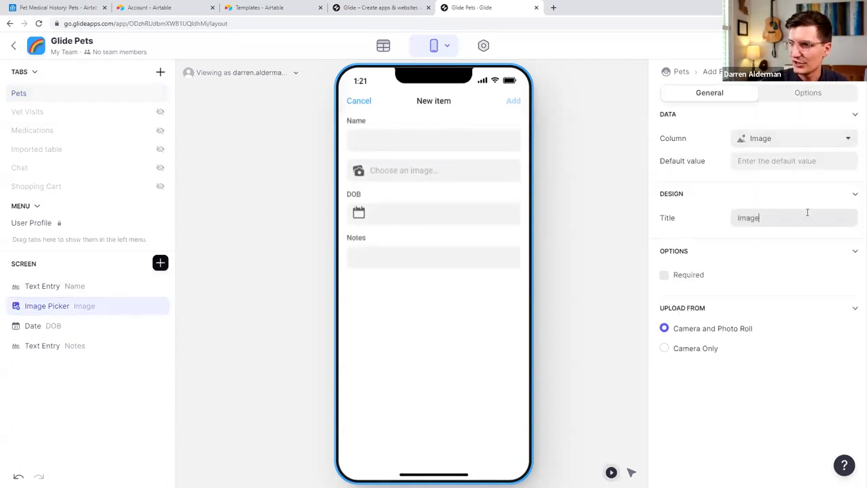
{"action": "type", "text": "mage"}
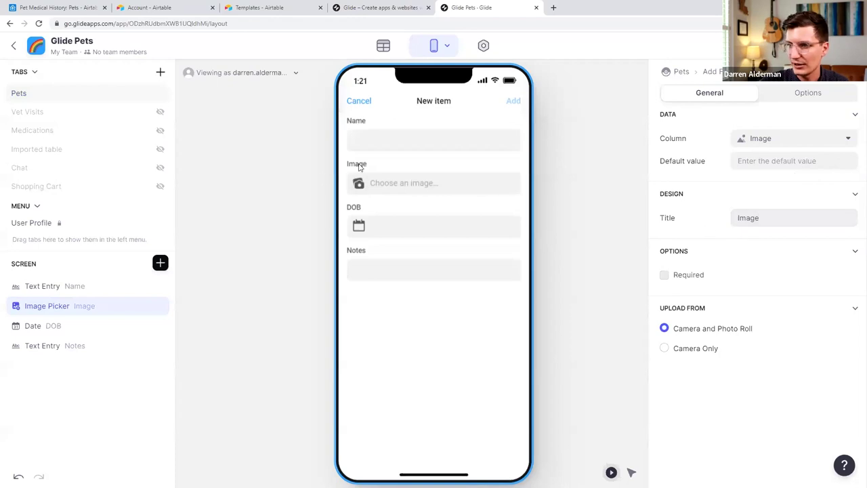
{"action": "left_click", "coordinate": [105, 288]}
{"action": "left_click", "coordinate": [688, 365]}
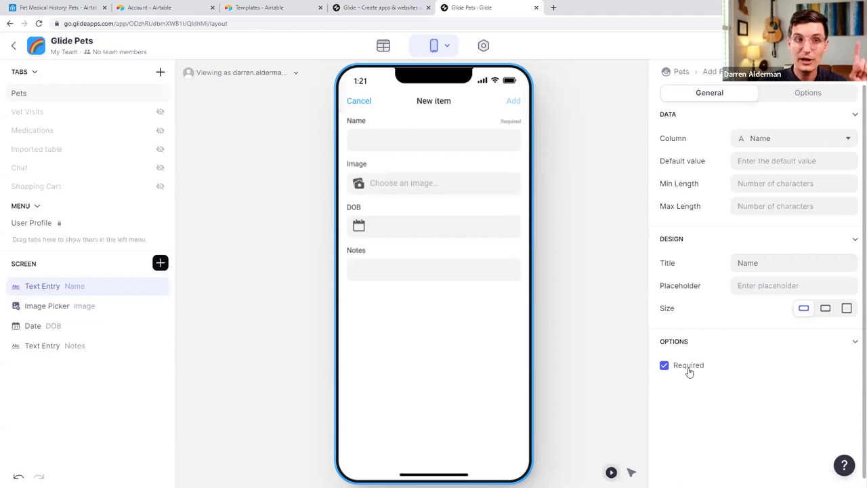
{"action": "left_click", "coordinate": [72, 306]}
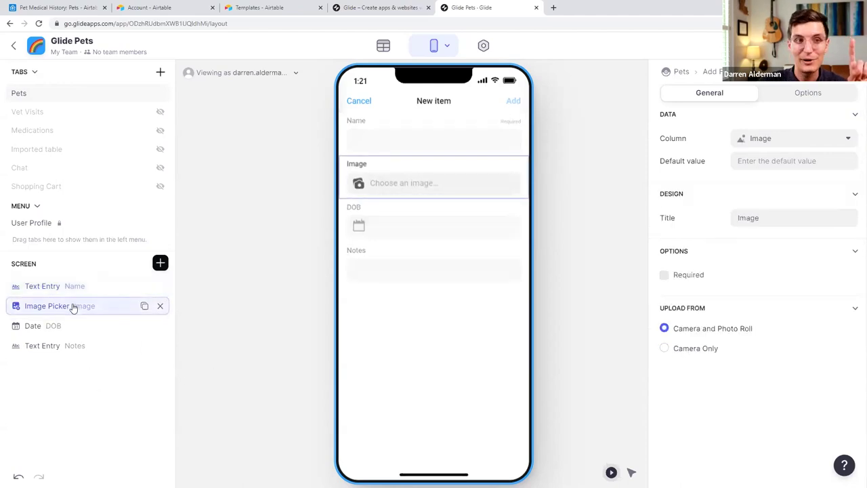
{"action": "left_click", "coordinate": [691, 277]}
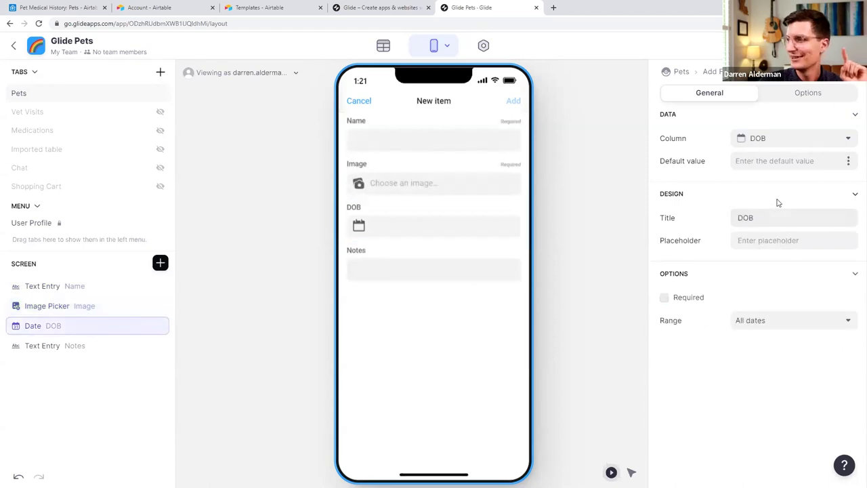
Retitle the DOB field 'Birthday', keep it optional, and move it below Notes.
{"action": "left_click", "coordinate": [719, 215]}
{"action": "type", "text": "Birthday"}
{"action": "left_click", "coordinate": [694, 300]}
{"action": "left_click", "coordinate": [695, 303]}
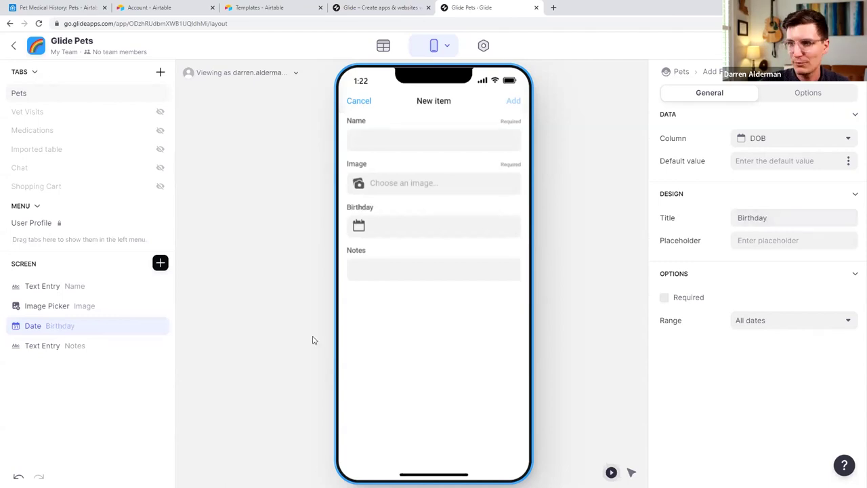
{"action": "left_click_drag", "start_coordinate": [91, 325], "coordinate": [91, 345]}
Make the Notes box medium size and required, then enter 'Test' as the name.
{"action": "left_click", "coordinate": [94, 332]}
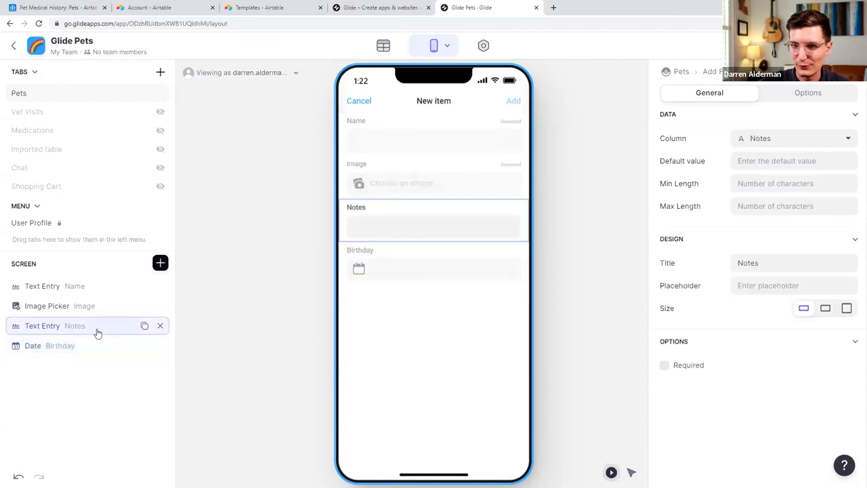
{"action": "left_click", "coordinate": [825, 309]}
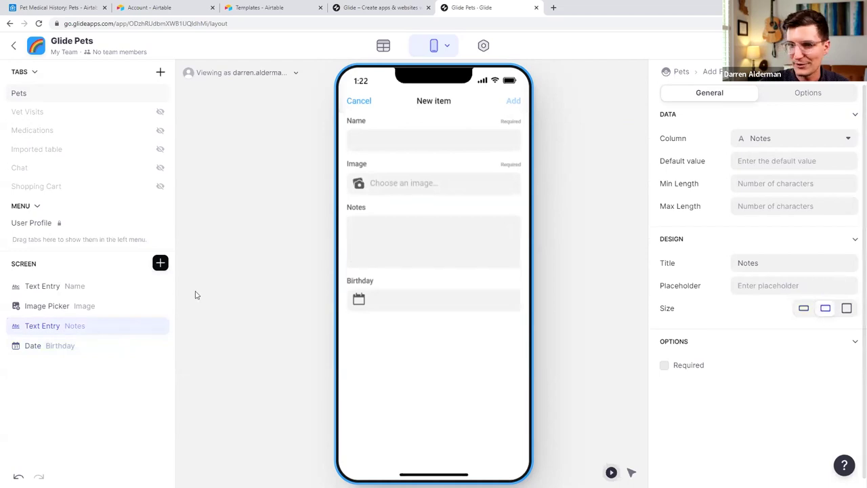
{"action": "left_click", "coordinate": [665, 365]}
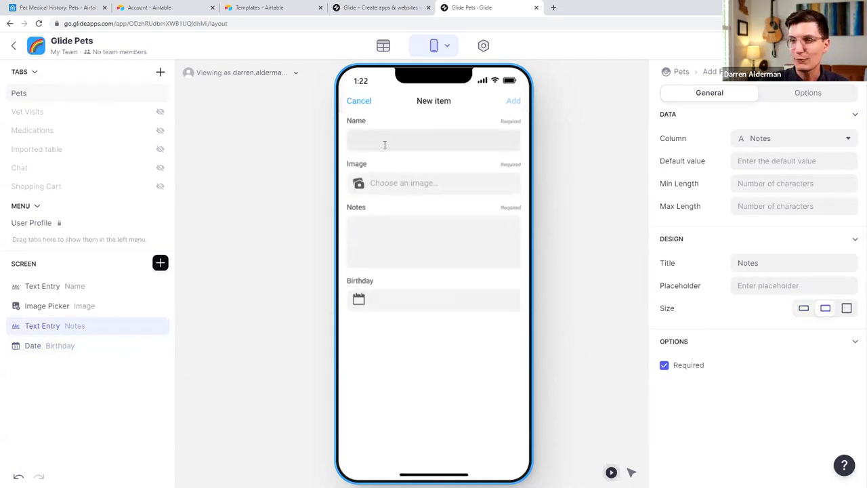
{"action": "left_click", "coordinate": [384, 142]}
{"action": "type", "text": "Test"}
Give the test pet the chicken picture and note 'This is my chicken', then submit it.
{"action": "left_click", "coordinate": [420, 181]}
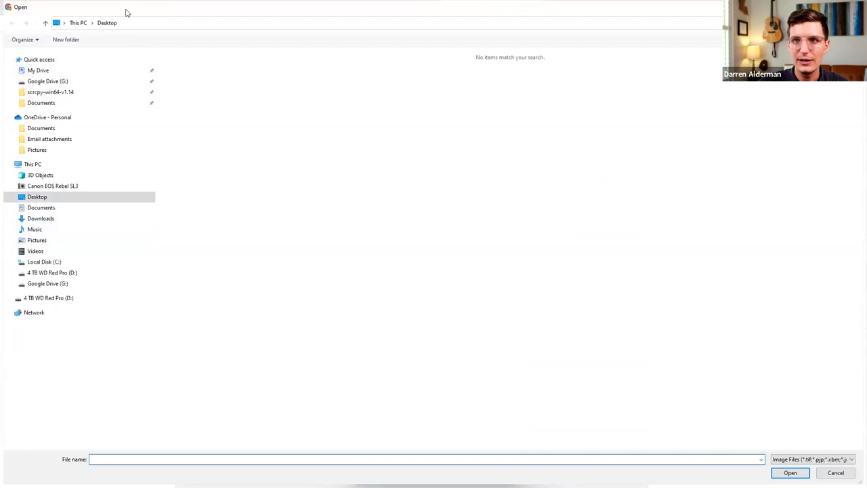
{"action": "left_click", "coordinate": [144, 240]}
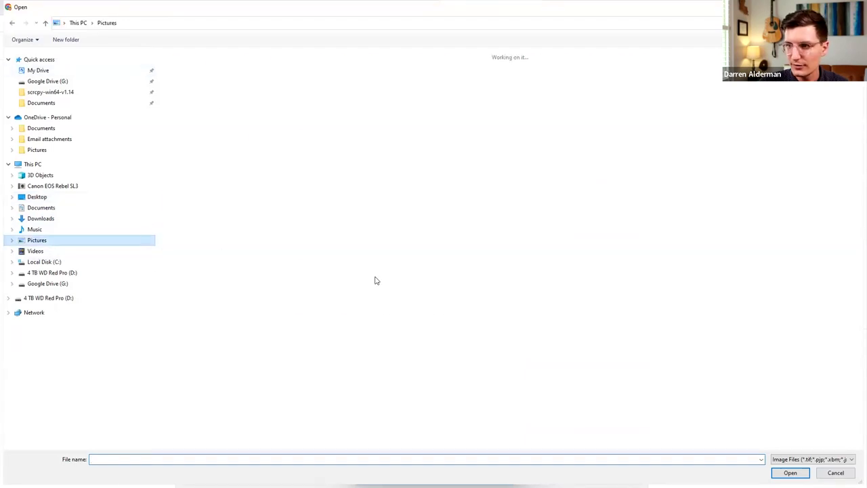
{"action": "left_click", "coordinate": [633, 274]}
{"action": "key", "text": "Return"}
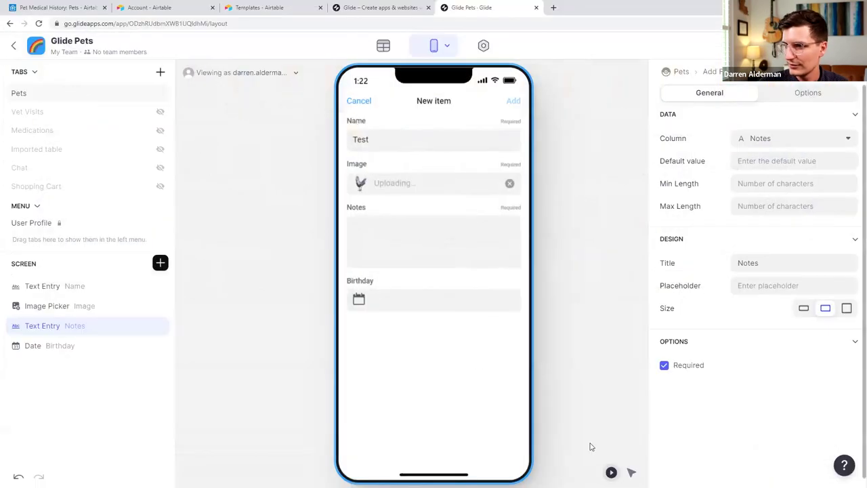
{"action": "left_click", "coordinate": [388, 250]}
{"action": "type", "text": "This is "}
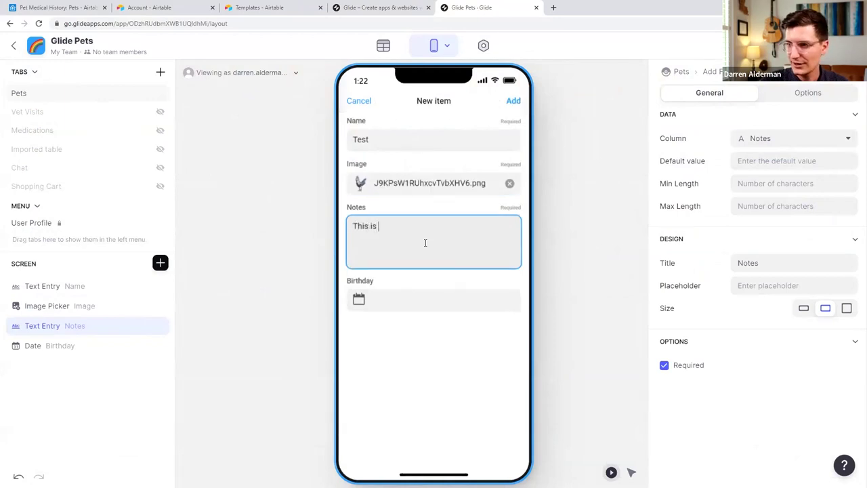
{"action": "type", "text": "my chicken"}
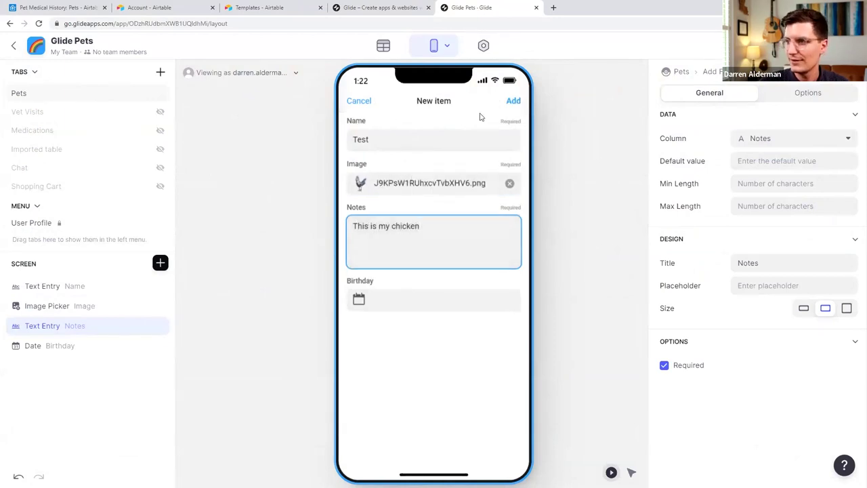
{"action": "left_click", "coordinate": [513, 101]}
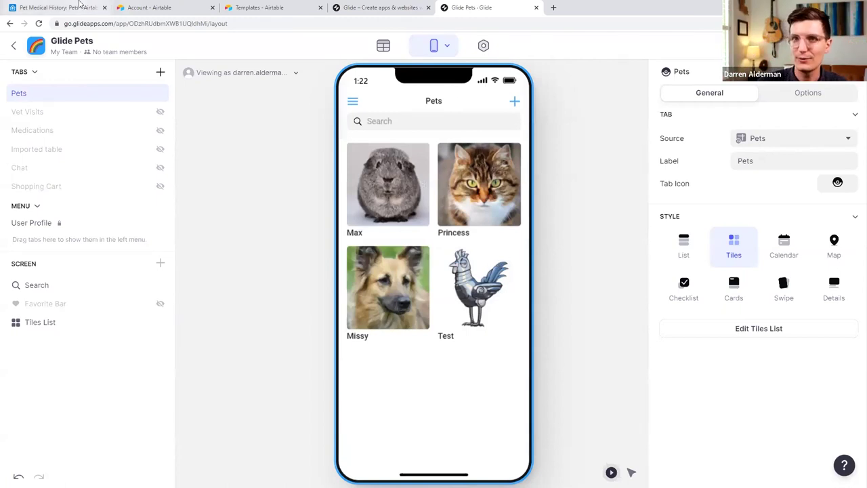
{"action": "left_click", "coordinate": [79, 5]}
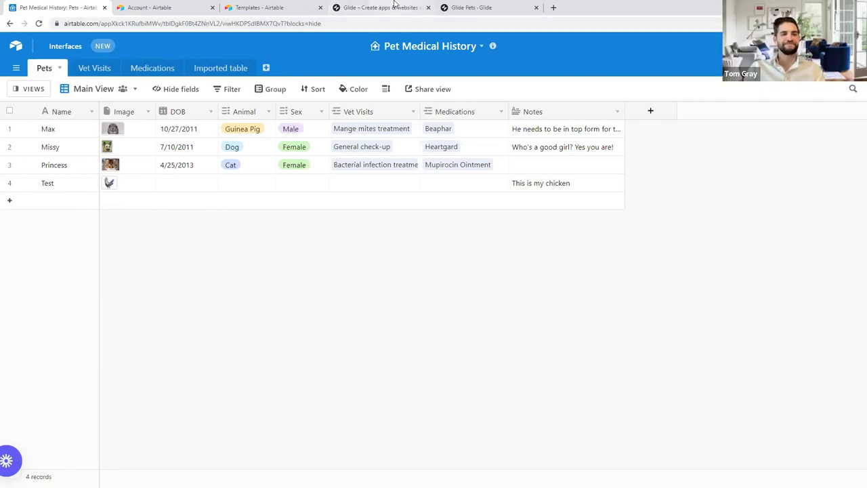
Return to the Glide builder and open the app's Settings.
{"action": "left_click", "coordinate": [468, 7]}
{"action": "left_click", "coordinate": [484, 45]}
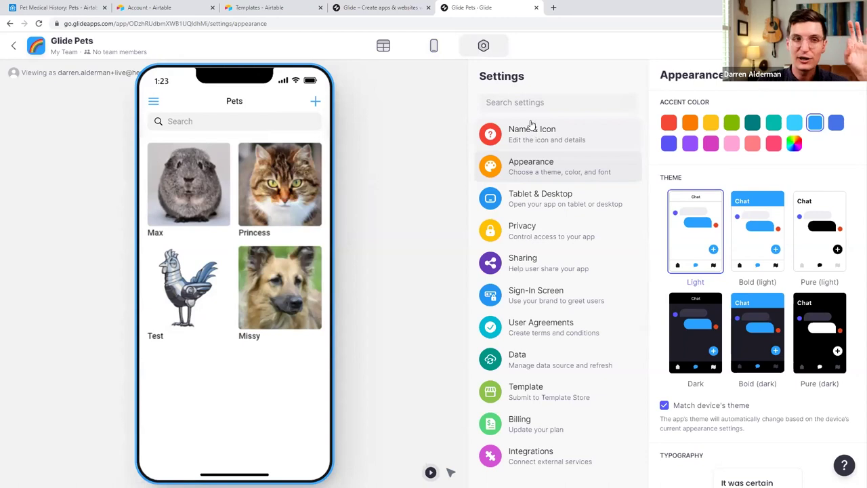
Set the app icon to the cat face emoji.
{"action": "left_click", "coordinate": [533, 129]}
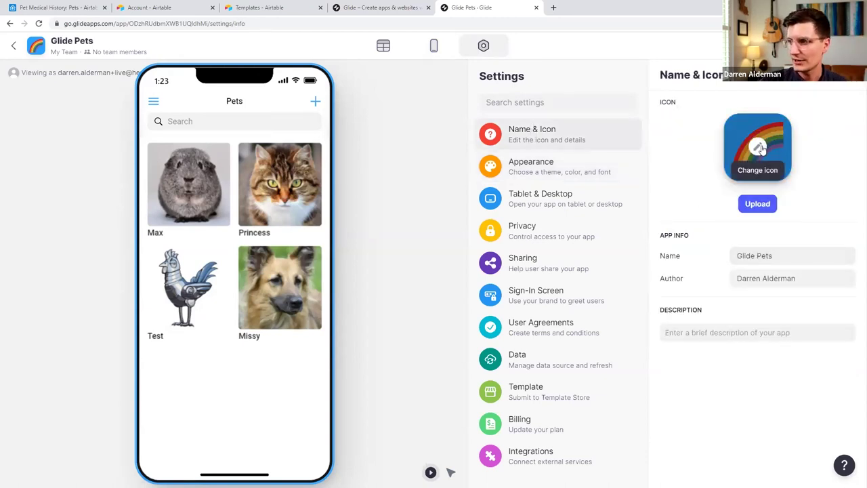
{"action": "left_click", "coordinate": [753, 151]}
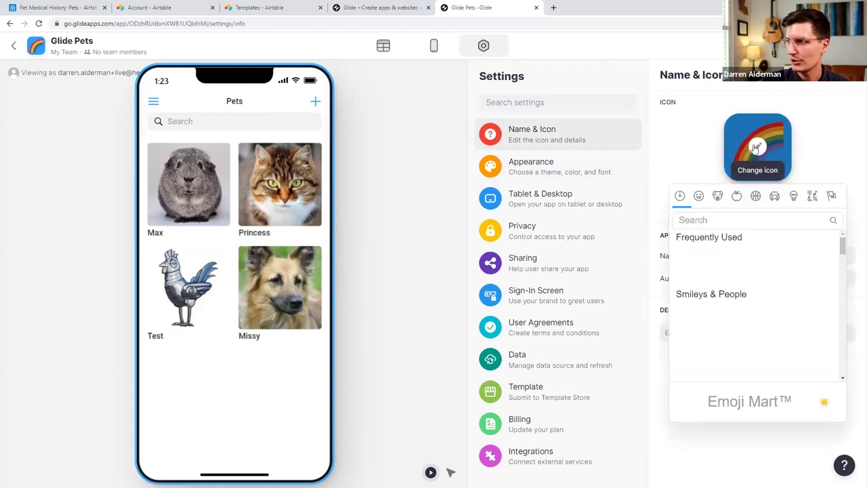
{"action": "left_click", "coordinate": [716, 198]}
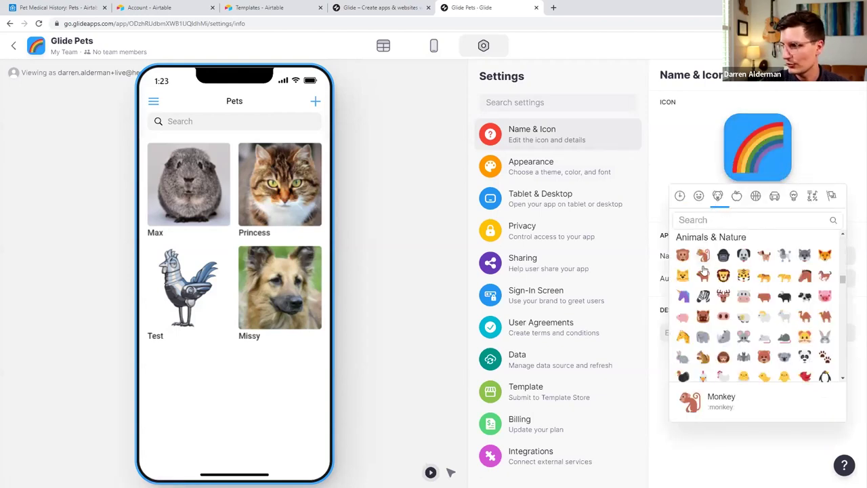
{"action": "left_click", "coordinate": [685, 278]}
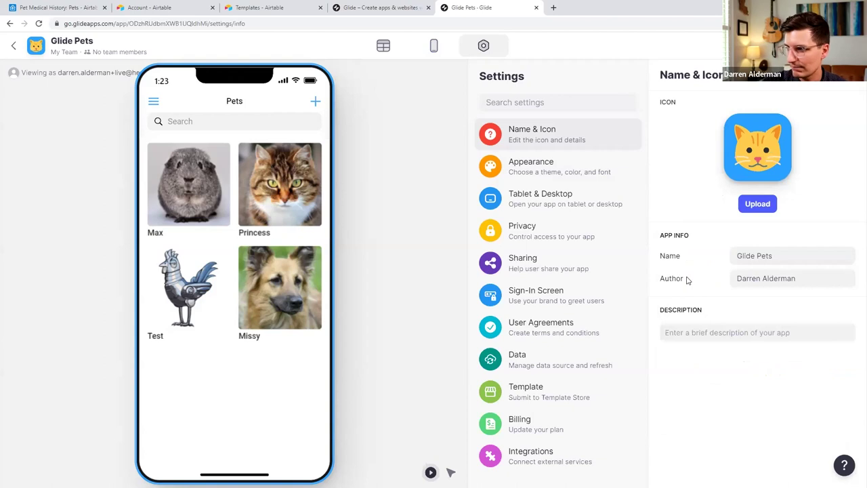
Use an orange accent, Bold (light) theme, Modern font, and turn off device-theme matching.
{"action": "left_click", "coordinate": [555, 180]}
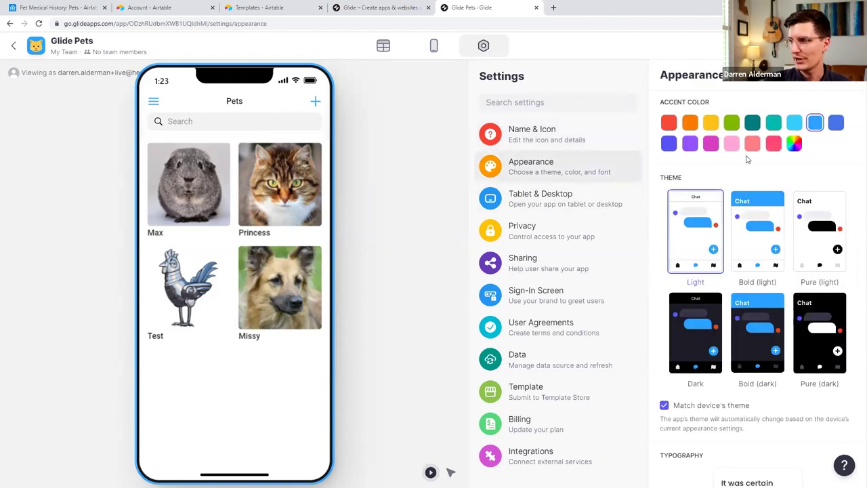
{"action": "left_click", "coordinate": [689, 122]}
{"action": "left_click", "coordinate": [776, 230]}
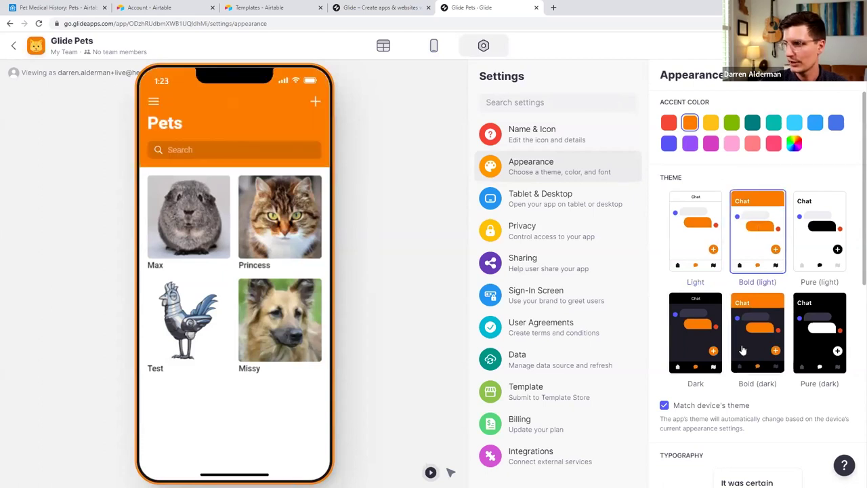
{"action": "left_click", "coordinate": [723, 405]}
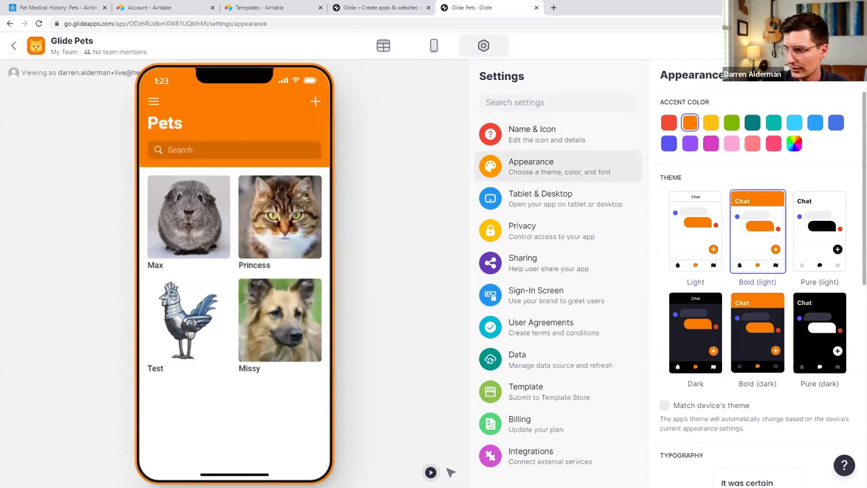
{"action": "scroll", "coordinate": [681, 385], "scroll_direction": "down", "scroll_amount": 5}
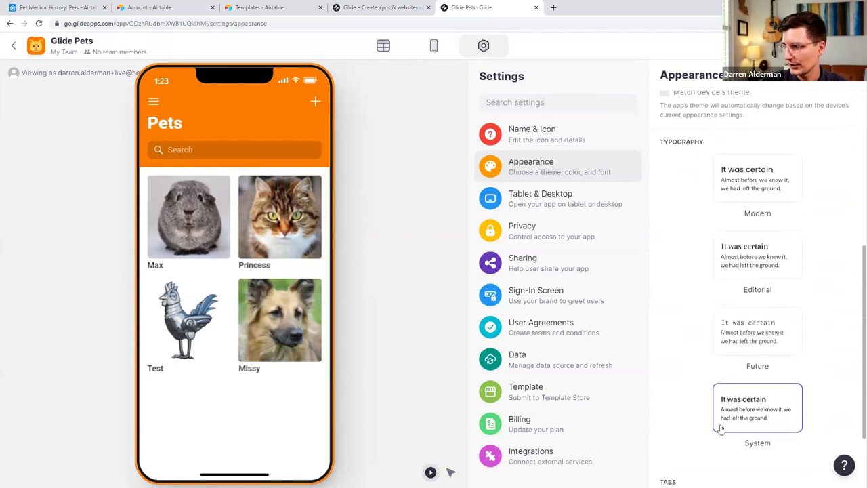
{"action": "left_click", "coordinate": [746, 198]}
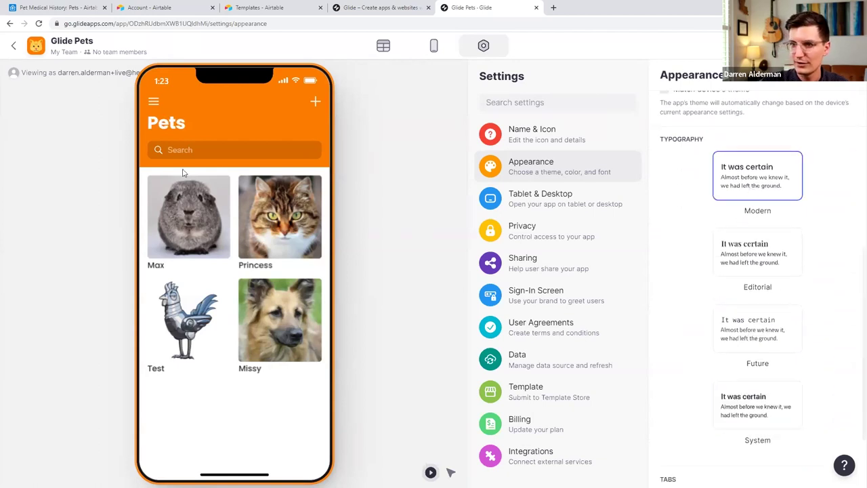
{"action": "scroll", "coordinate": [723, 362], "scroll_direction": "down", "scroll_amount": 3}
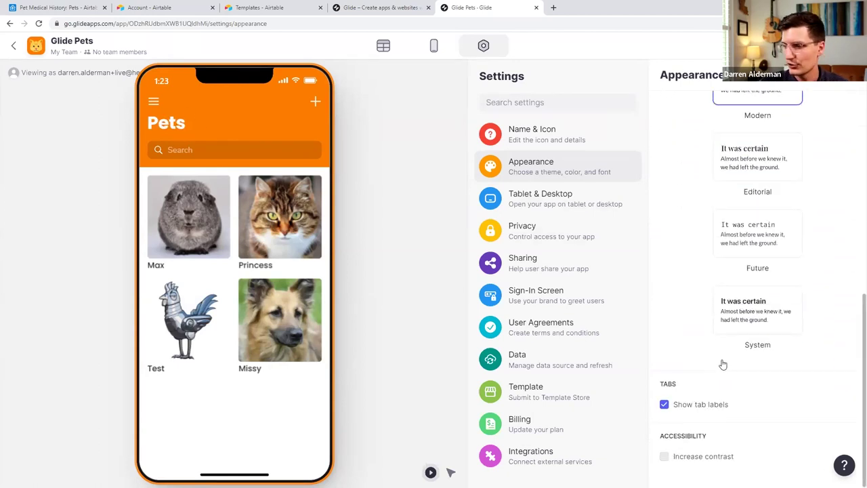
{"action": "left_click", "coordinate": [543, 233]}
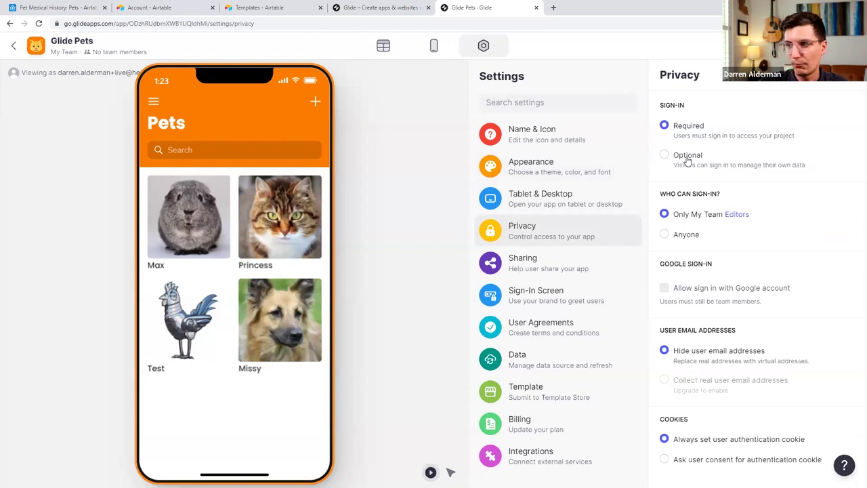
Make sign-in optional for anyone and publish the app at glide-pets.glideapp.io.
{"action": "left_click", "coordinate": [688, 160]}
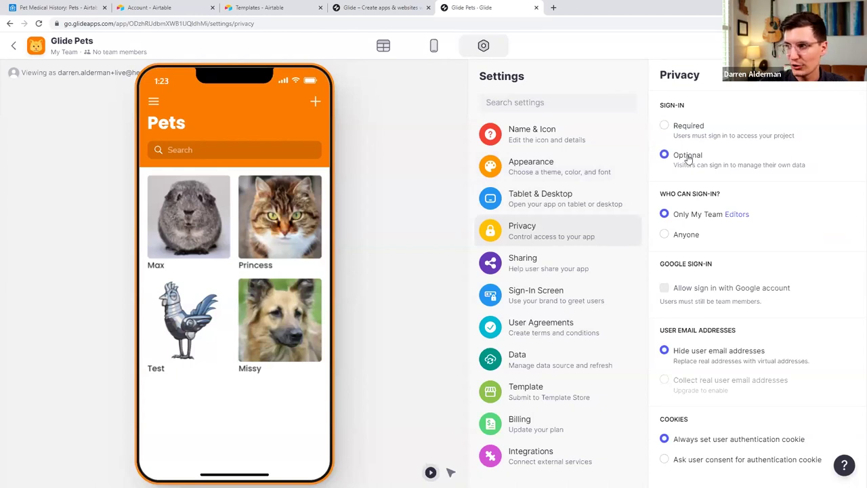
{"action": "left_click", "coordinate": [698, 237]}
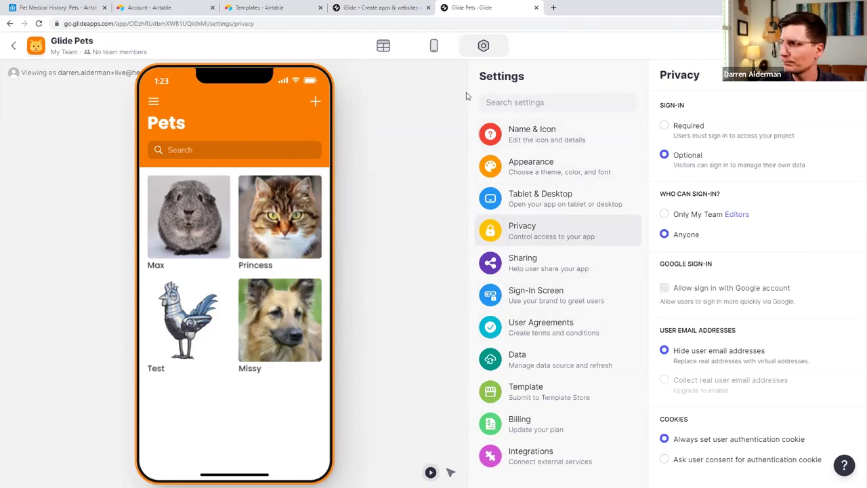
{"action": "left_click", "coordinate": [802, 45]}
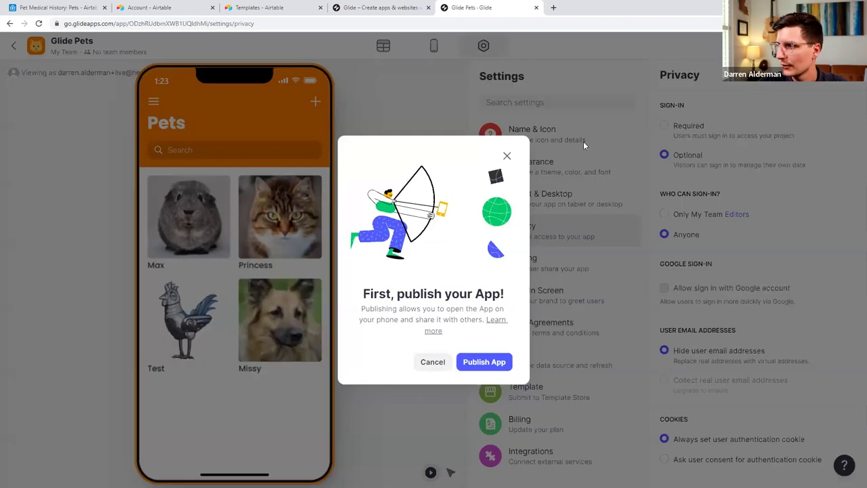
{"action": "left_click", "coordinate": [493, 366]}
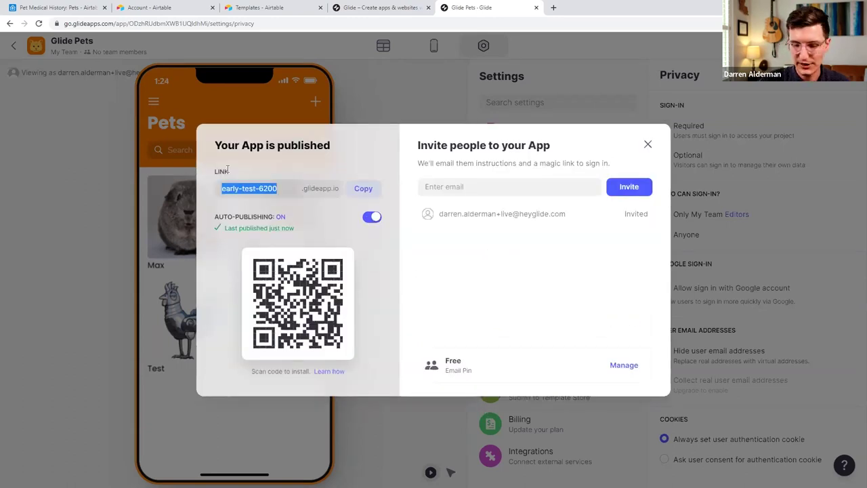
{"action": "type", "text": "glide-pets"}
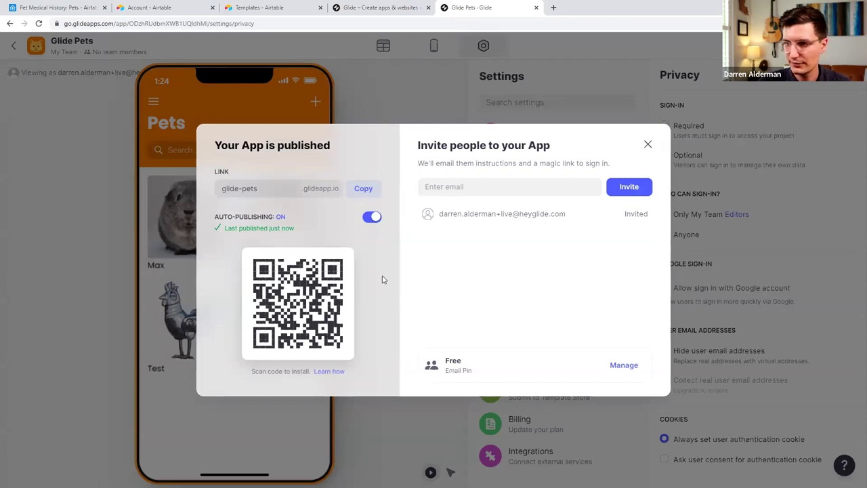
{"action": "left_click", "coordinate": [648, 144]}
{"action": "left_click", "coordinate": [554, 8]}
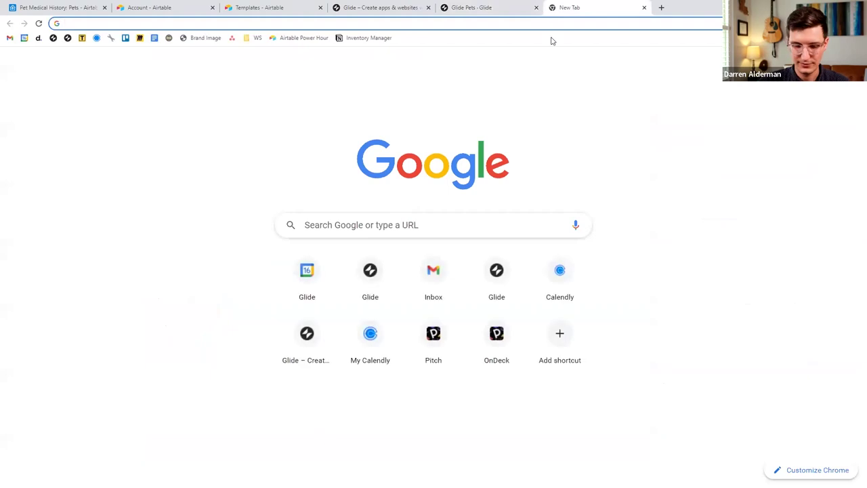
Load glide-pets.glideapp.io, close the editor tab, sign in with an e-mail address, and browse the pets.
{"action": "type", "text": "https://glide-pets.glideapp.io"}
{"action": "key", "text": "Return"}
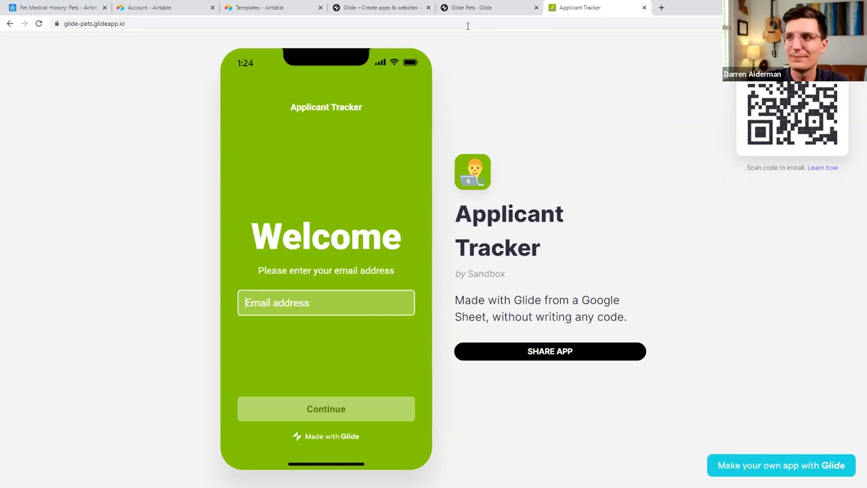
{"action": "middle_click", "coordinate": [465, 13]}
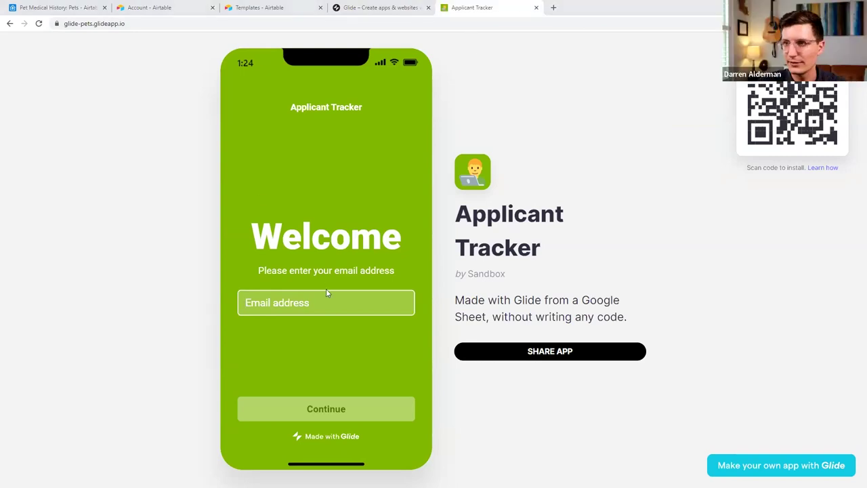
{"action": "key", "text": "Return"}
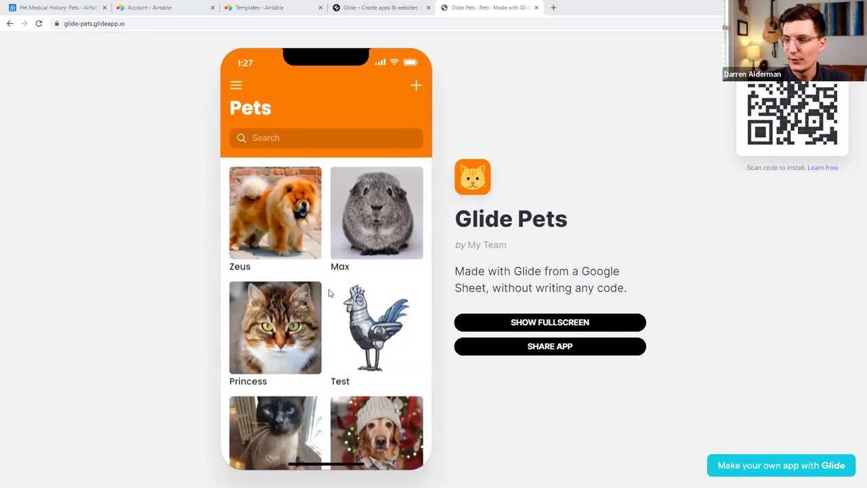
{"action": "scroll", "coordinate": [332, 292], "scroll_direction": "down", "scroll_amount": 5}
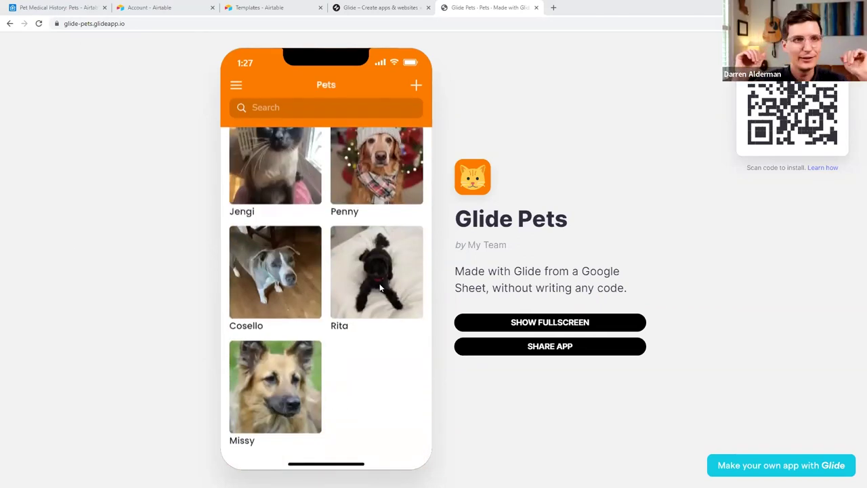
Switch to the Pet Medical History base and start editing the Test pet's name.
{"action": "left_click", "coordinate": [55, 6]}
{"action": "left_click", "coordinate": [59, 184]}
{"action": "double_click", "coordinate": [60, 184]}
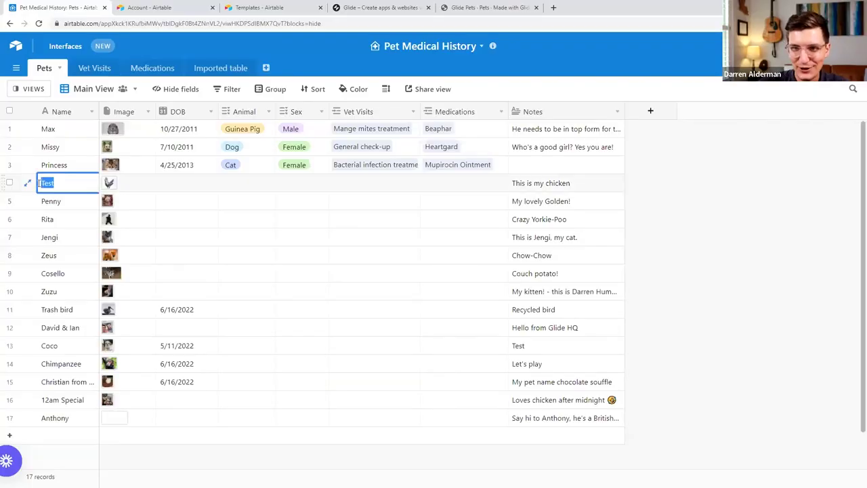
Change row 4's pet name from Test to 'Darren's Chicken' and scan the updated Pets grid.
{"action": "type", "text": "C"}
{"action": "type", "text": "Darre"}
{"action": "type", "text": "n's Chicken"}
{"action": "key", "text": "Return"}
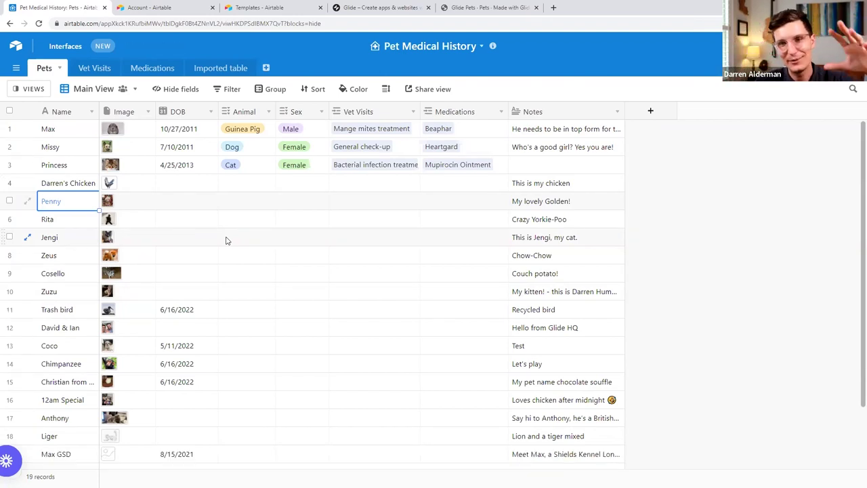
{"action": "scroll", "coordinate": [153, 397], "scroll_direction": "down", "scroll_amount": 2}
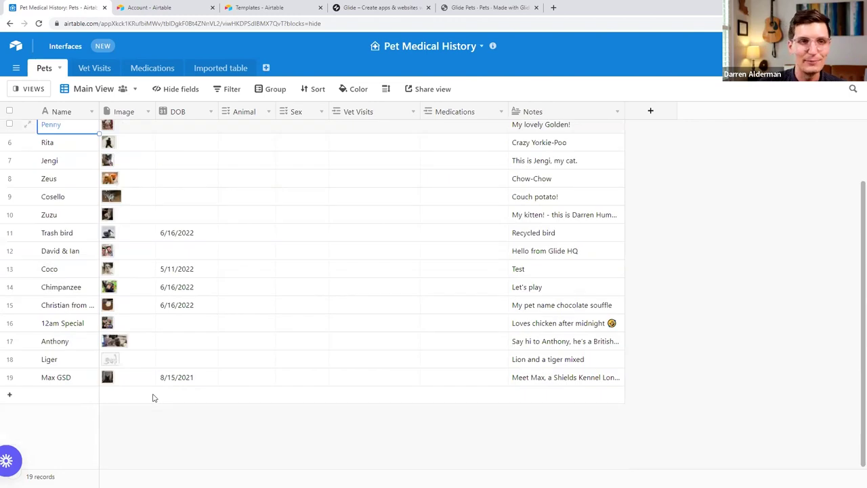
{"action": "scroll", "coordinate": [179, 138], "scroll_direction": "up", "scroll_amount": 2}
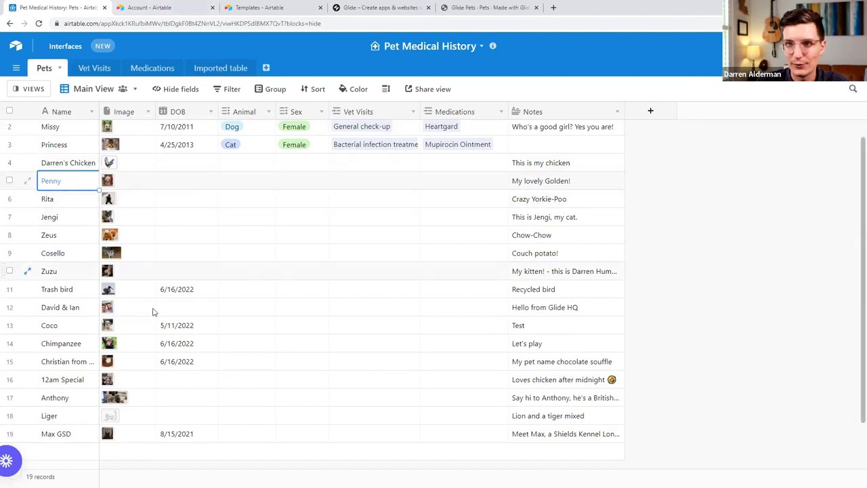
{"action": "scroll", "coordinate": [194, 402], "scroll_direction": "down", "scroll_amount": 2}
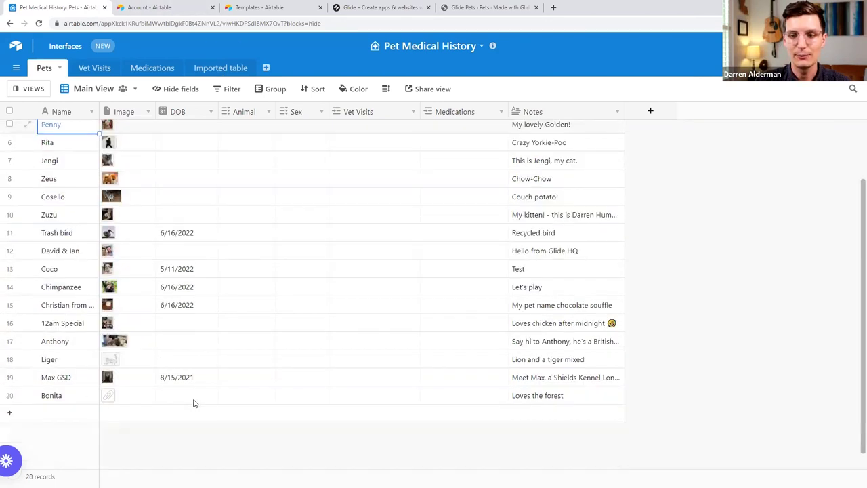
{"action": "scroll", "coordinate": [190, 396], "scroll_direction": "up", "scroll_amount": 3}
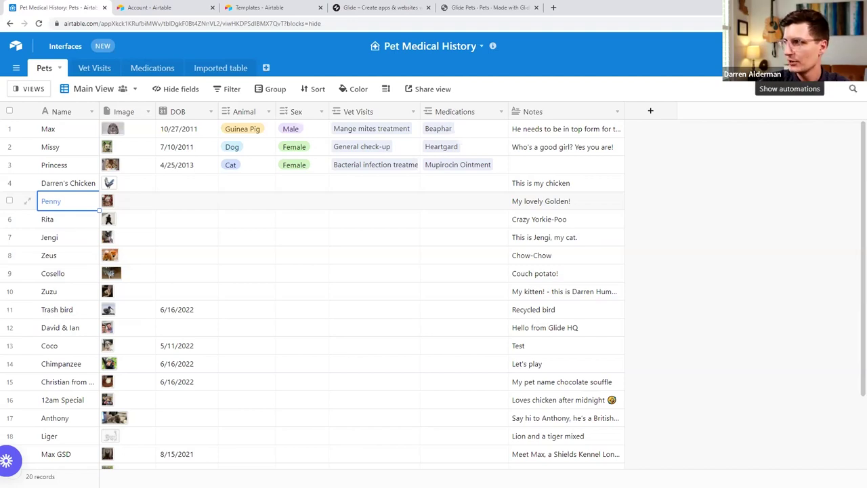
Browse the Automations suggestions, then the Apps list.
{"action": "left_click", "coordinate": [789, 68]}
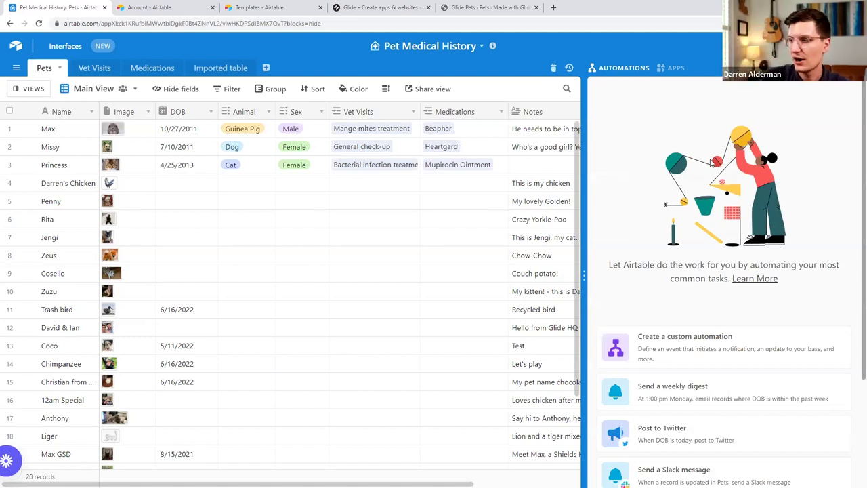
{"action": "scroll", "coordinate": [710, 210], "scroll_direction": "down", "scroll_amount": 1}
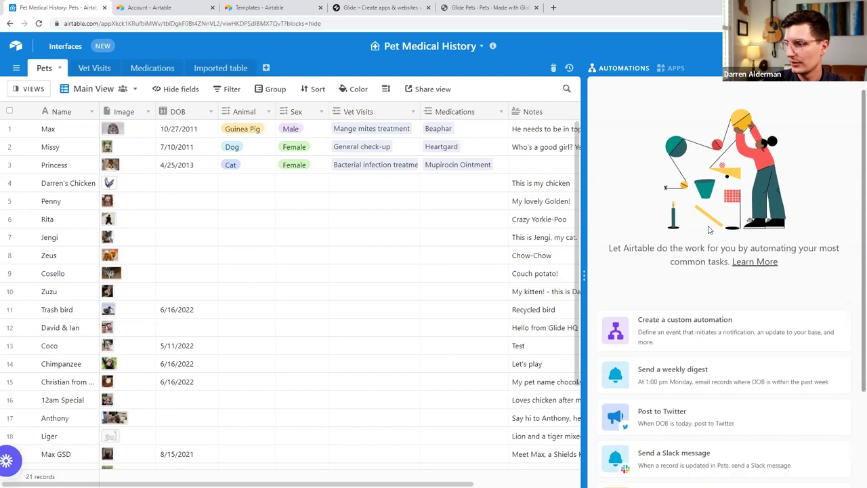
{"action": "scroll", "coordinate": [712, 303], "scroll_direction": "down", "scroll_amount": 1}
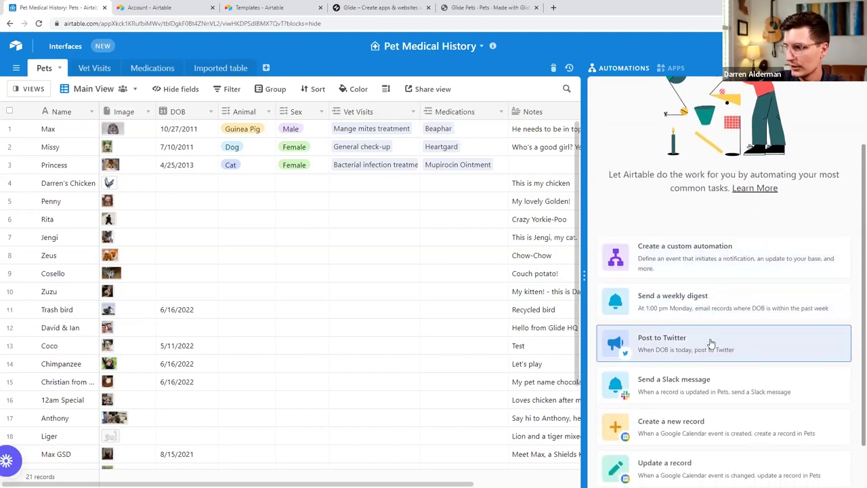
{"action": "scroll", "coordinate": [708, 344], "scroll_direction": "down", "scroll_amount": 1}
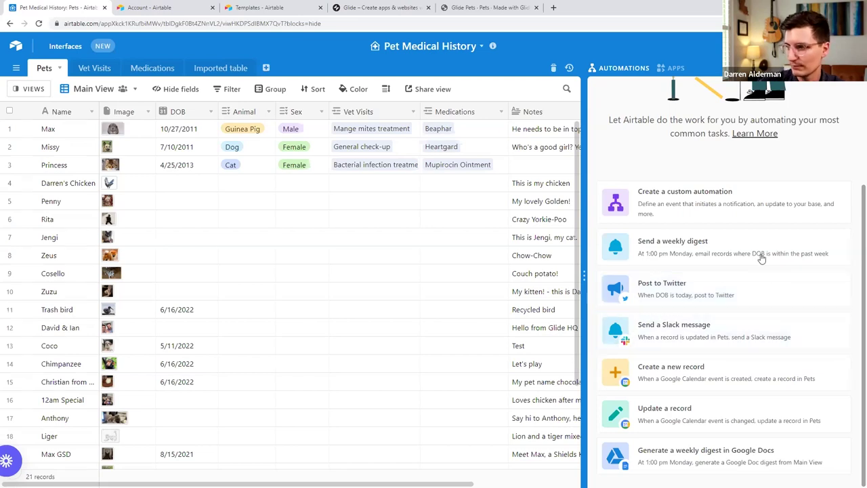
{"action": "scroll", "coordinate": [745, 257], "scroll_direction": "up", "scroll_amount": 2}
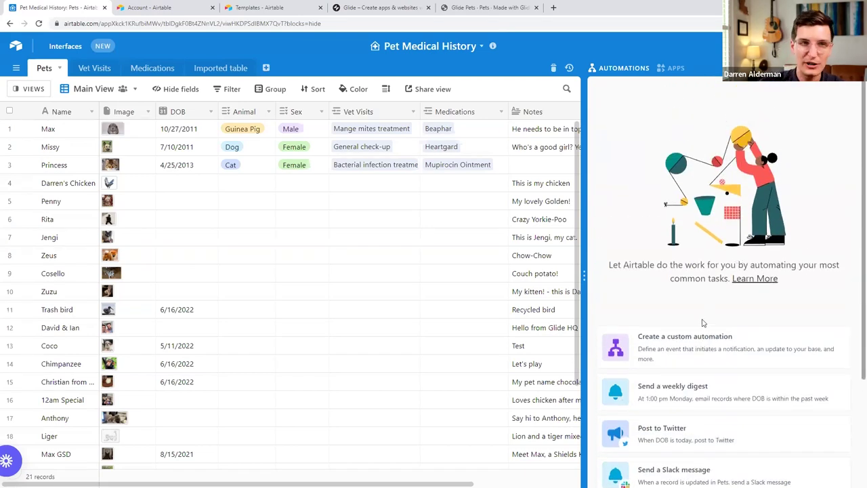
{"action": "left_click", "coordinate": [679, 68]}
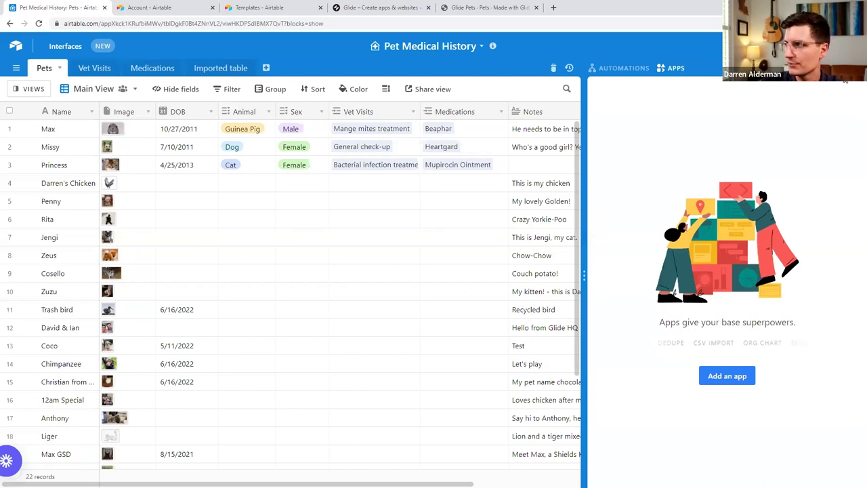
Open the Pet Medical History API documentation from the Help panel.
{"action": "left_click", "coordinate": [854, 88]}
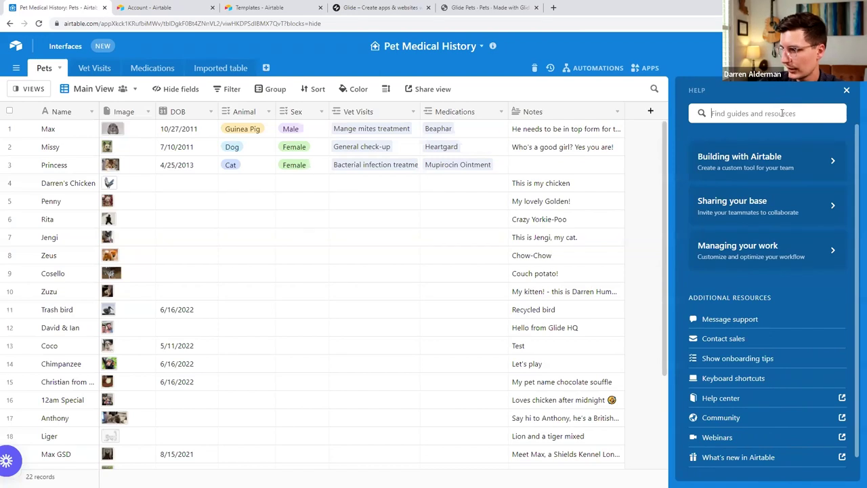
{"action": "scroll", "coordinate": [776, 157], "scroll_direction": "down", "scroll_amount": 1}
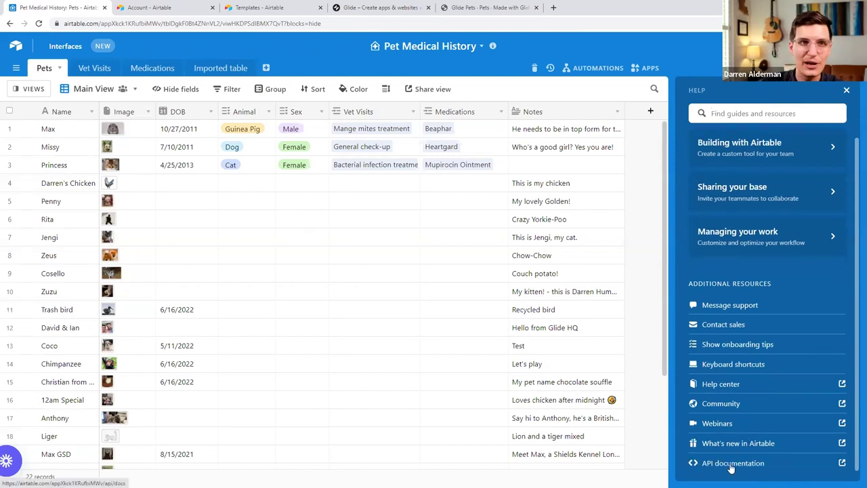
{"action": "left_click", "coordinate": [731, 463]}
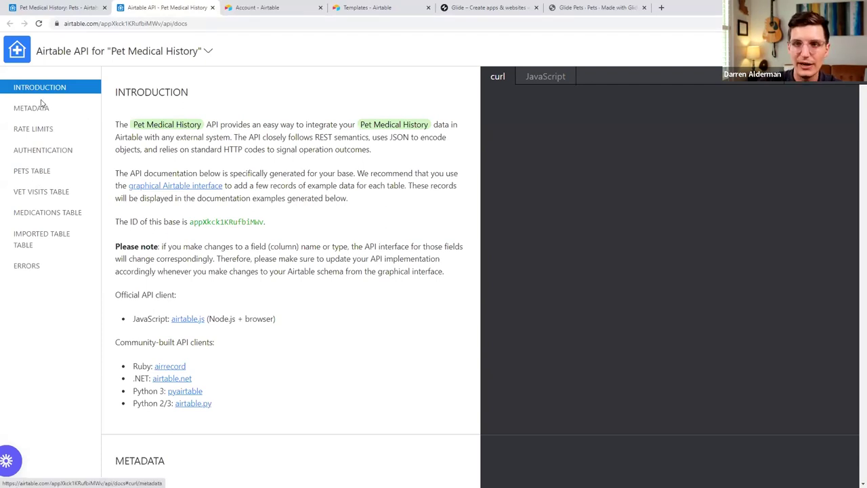
Go through Authentication and Pets Table to List records, selecting the curl URL and JSON response.
{"action": "left_click", "coordinate": [42, 156]}
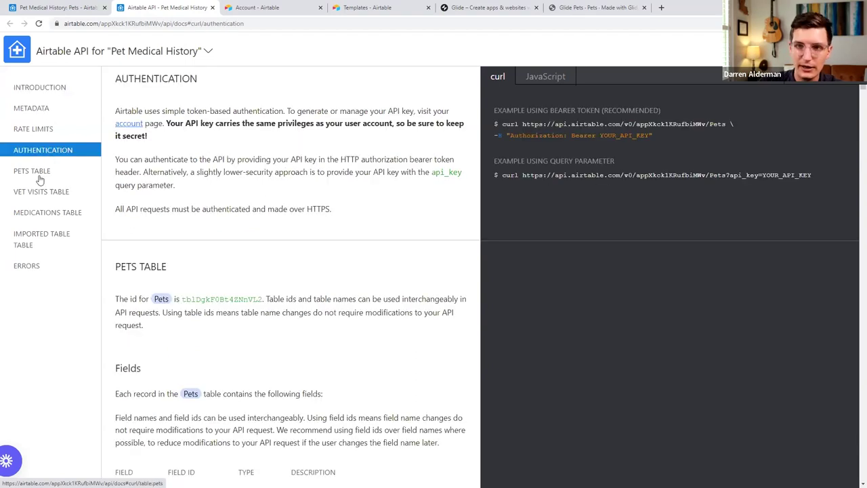
{"action": "left_click", "coordinate": [40, 178]}
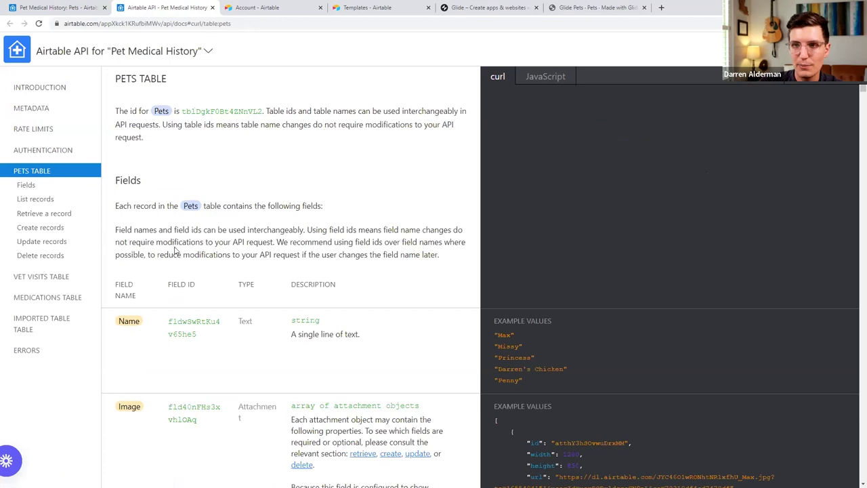
{"action": "left_click", "coordinate": [38, 203]}
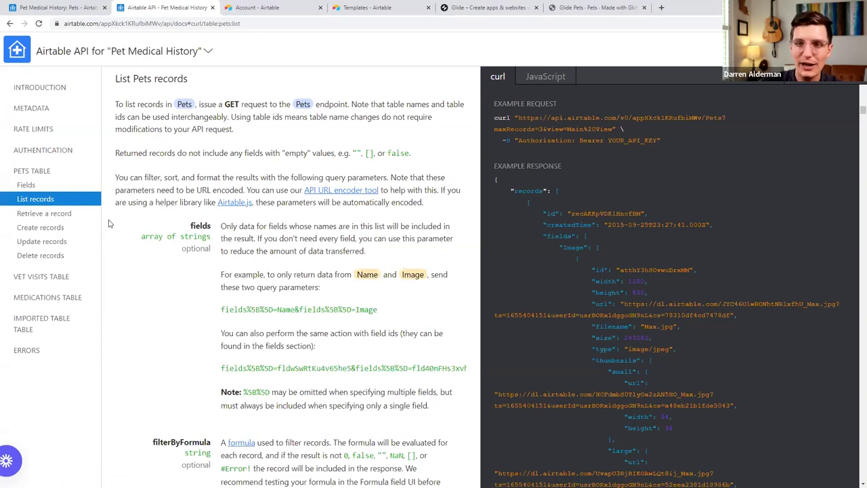
{"action": "left_click_drag", "start_coordinate": [518, 118], "coordinate": [613, 129]}
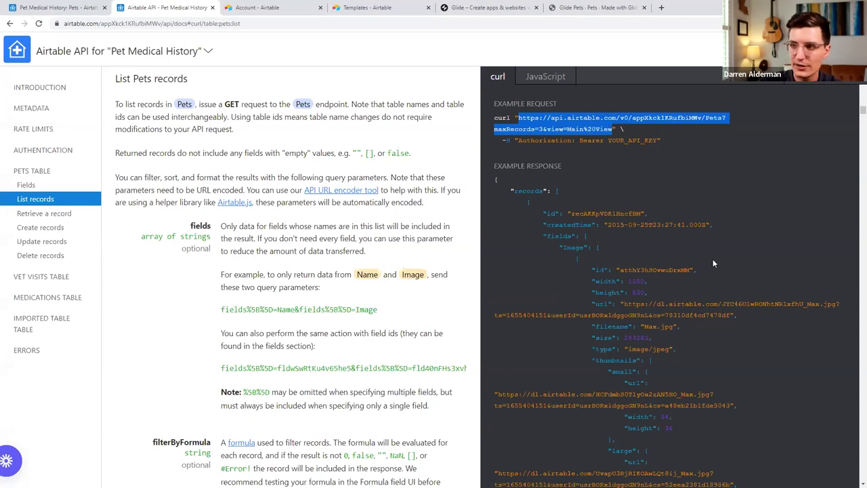
{"action": "scroll", "coordinate": [712, 259], "scroll_direction": "down", "scroll_amount": 1}
{"action": "left_click_drag", "start_coordinate": [496, 88], "coordinate": [687, 417]}
{"action": "scroll", "coordinate": [643, 375], "scroll_direction": "down", "scroll_amount": 1}
{"action": "scroll", "coordinate": [636, 433], "scroll_direction": "down", "scroll_amount": 2}
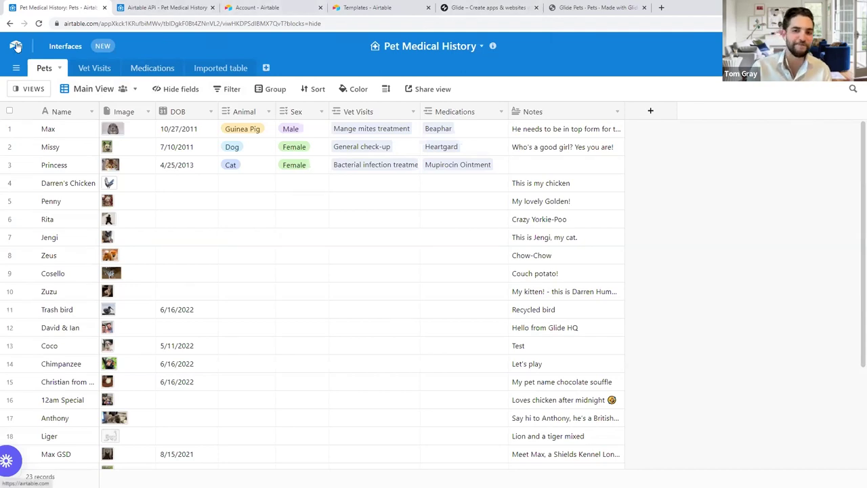
Switch to the Airtable templates gallery tab and select its address.
{"action": "left_click", "coordinate": [366, 7]}
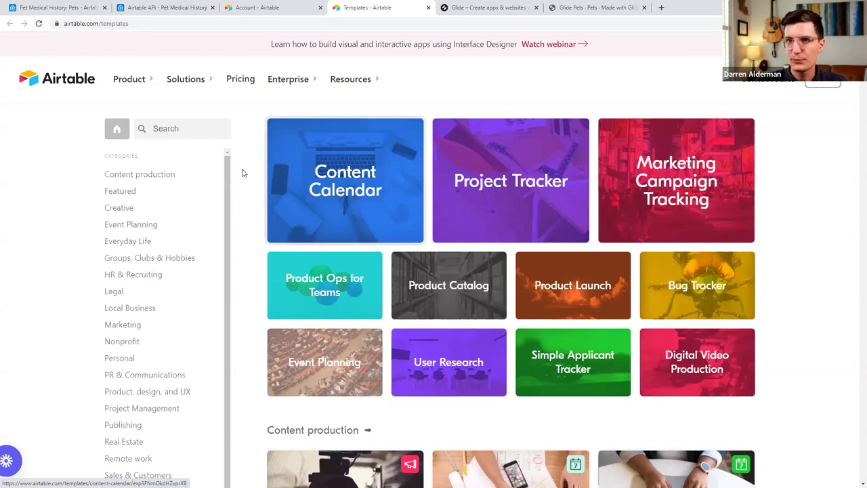
{"action": "left_click", "coordinate": [135, 23]}
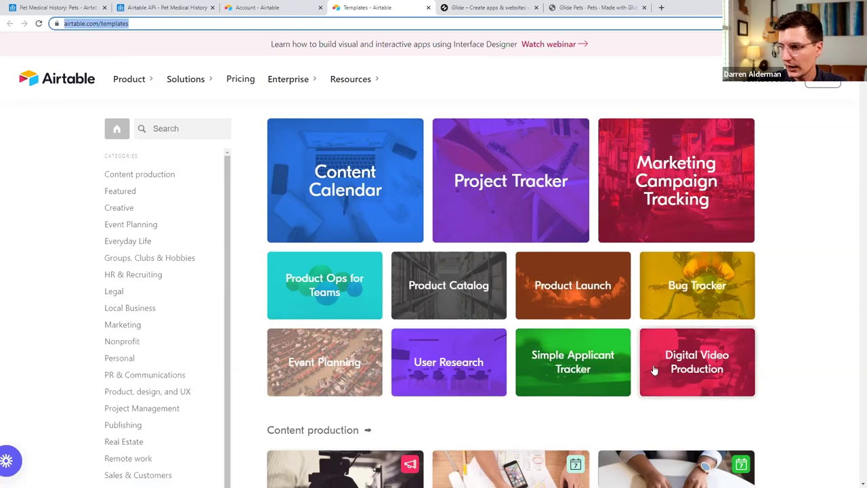
Add the Simple applicant tracker template as a base in My First Workspace and close the Apps panel.
{"action": "left_click", "coordinate": [572, 369]}
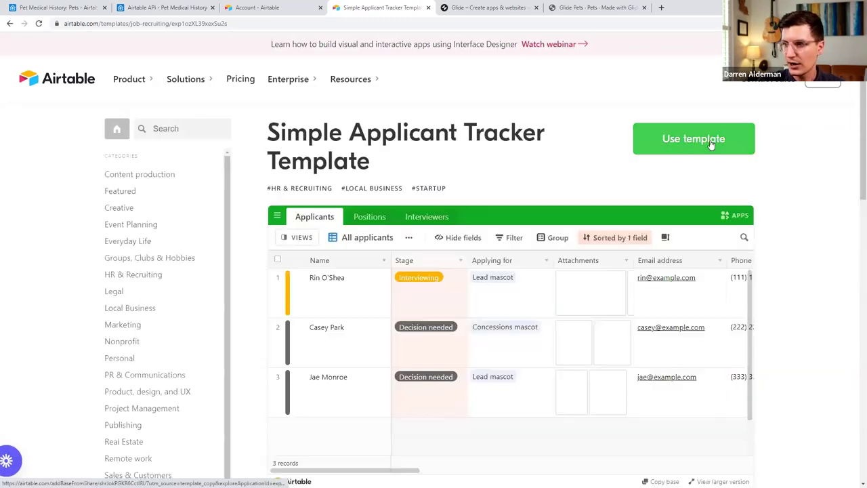
{"action": "left_click", "coordinate": [710, 145]}
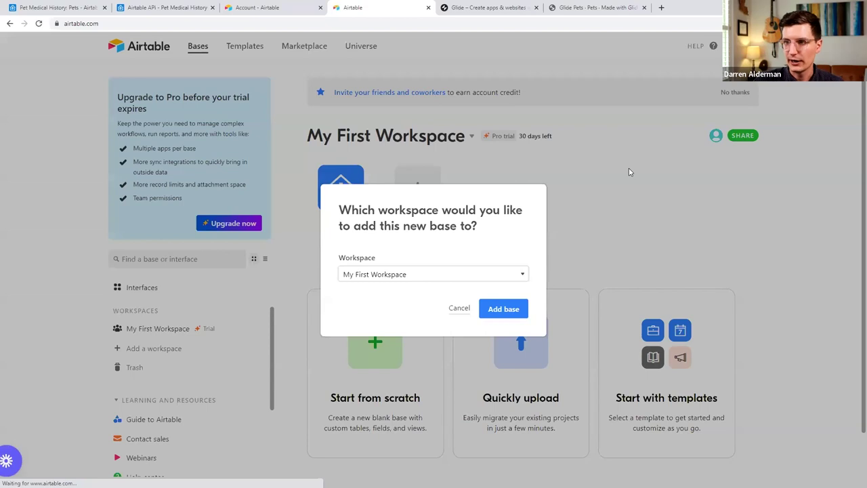
{"action": "key", "text": "Return"}
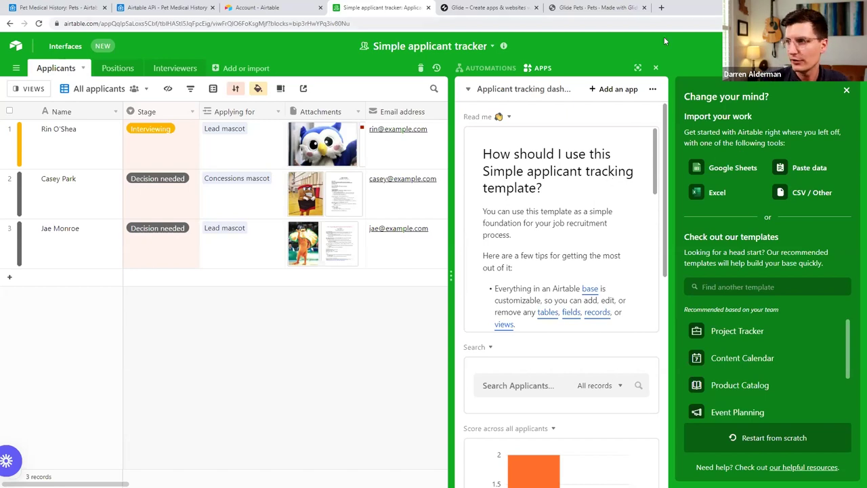
{"action": "left_click", "coordinate": [654, 70]}
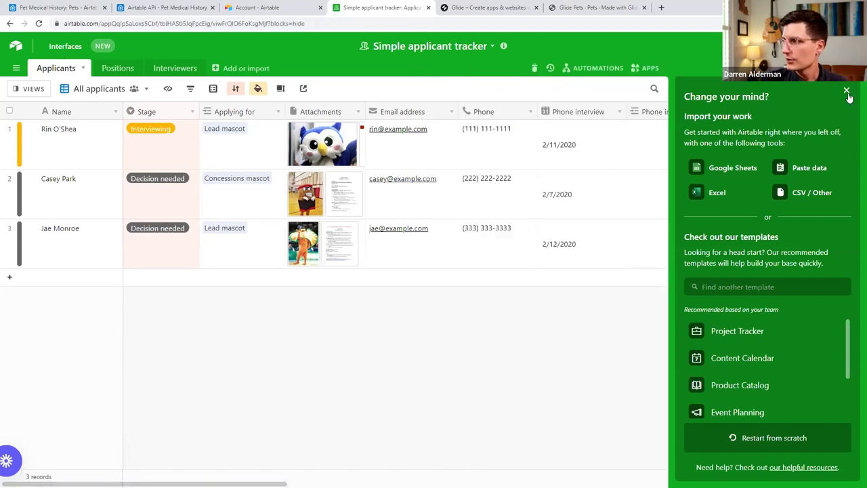
Close the suggestions panel, widen the Attachments column, and inspect the first applicant's attached files.
{"action": "left_click", "coordinate": [847, 92]}
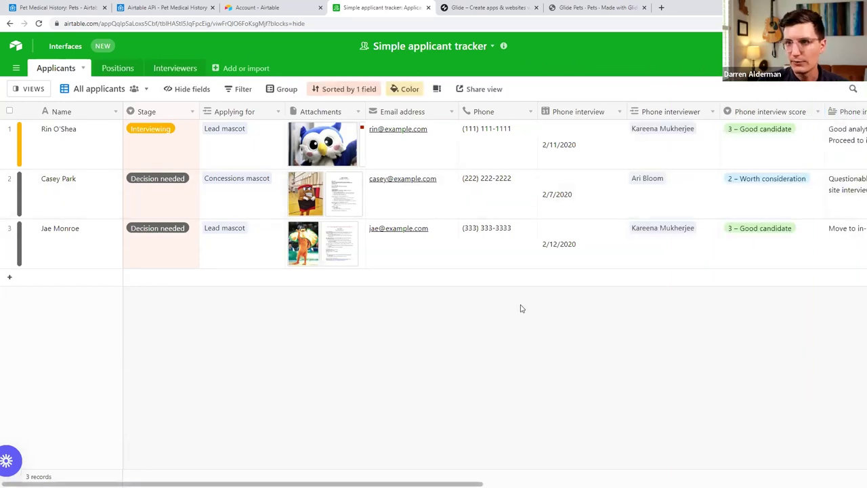
{"action": "left_click_drag", "start_coordinate": [365, 111], "coordinate": [456, 112]}
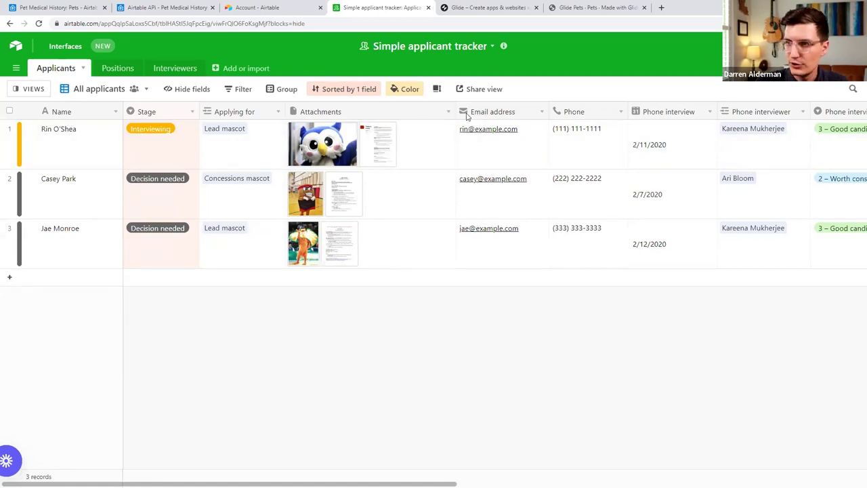
{"action": "left_click_drag", "start_coordinate": [455, 112], "coordinate": [428, 112]}
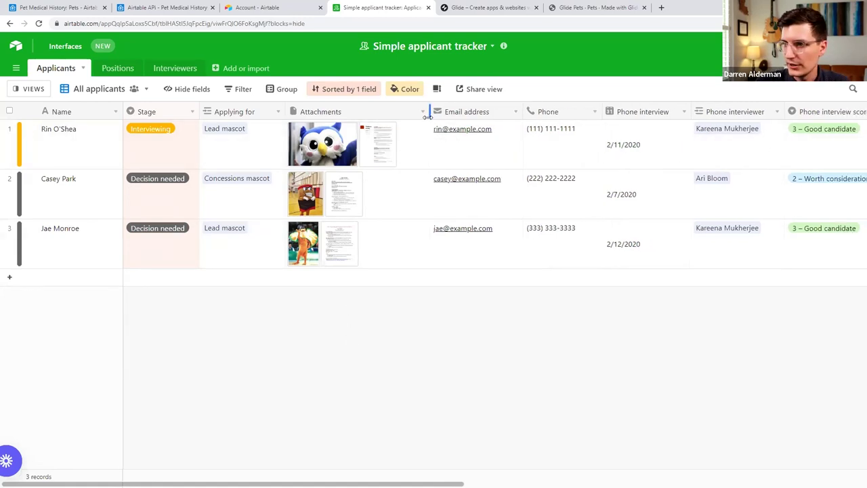
{"action": "left_click", "coordinate": [327, 142]}
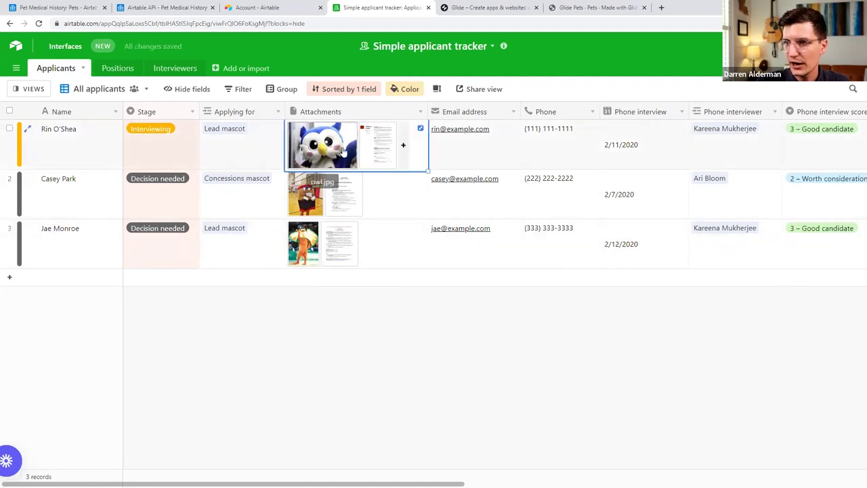
{"action": "left_click", "coordinate": [419, 130]}
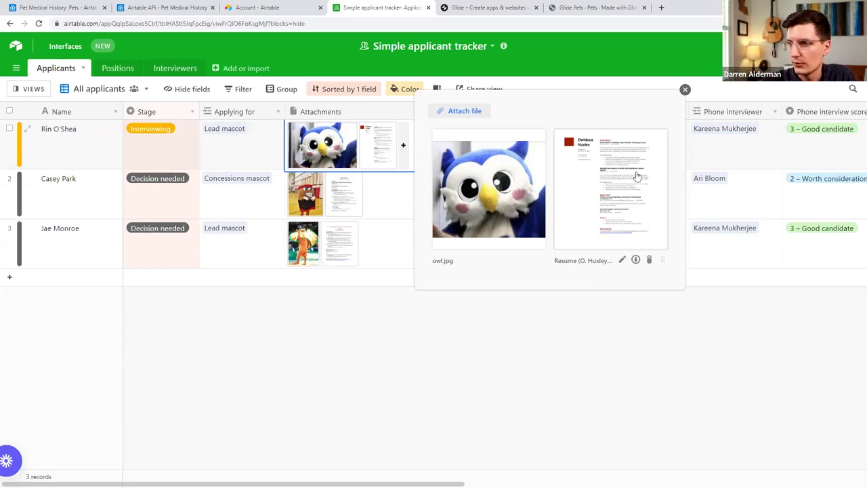
{"action": "left_click", "coordinate": [685, 90]}
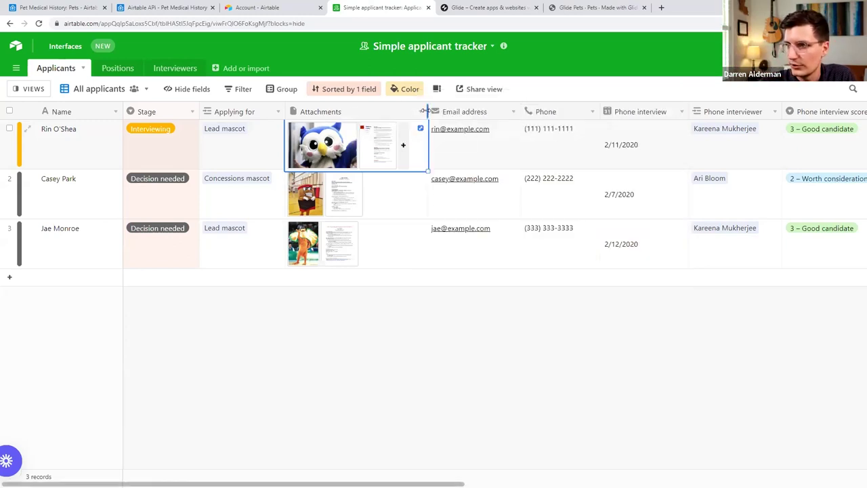
{"action": "left_click", "coordinate": [419, 111]}
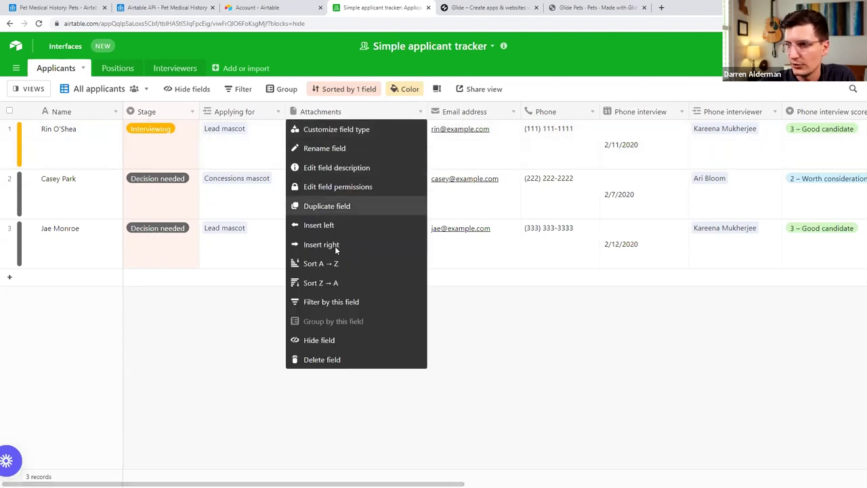
Duplicate the Attachments field with its cells, renaming the original Image and the copy Resume.
{"action": "left_click", "coordinate": [330, 206]}
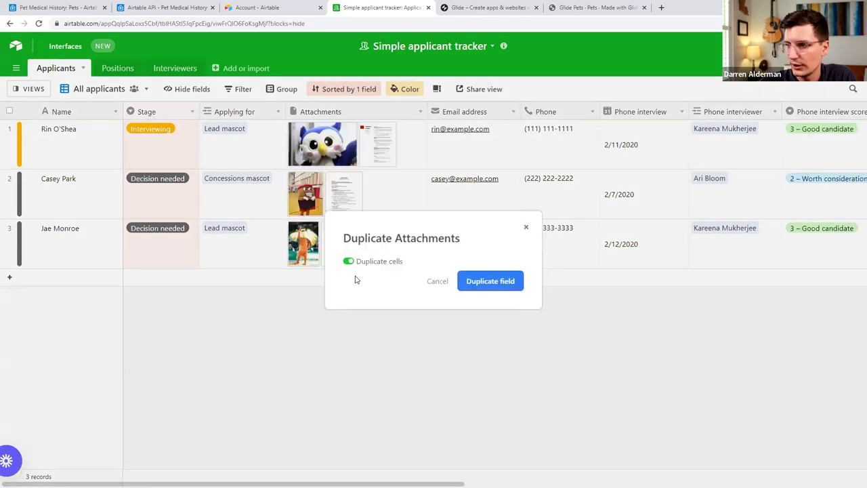
{"action": "left_click", "coordinate": [476, 281]}
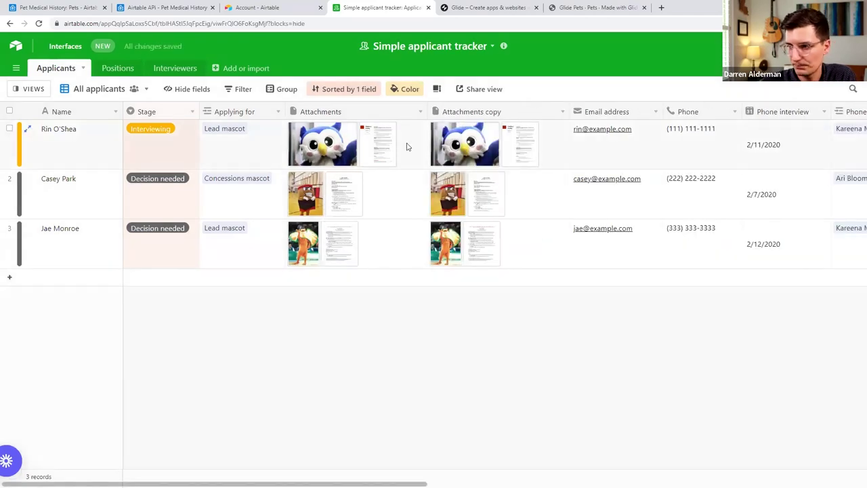
{"action": "left_click", "coordinate": [420, 111]}
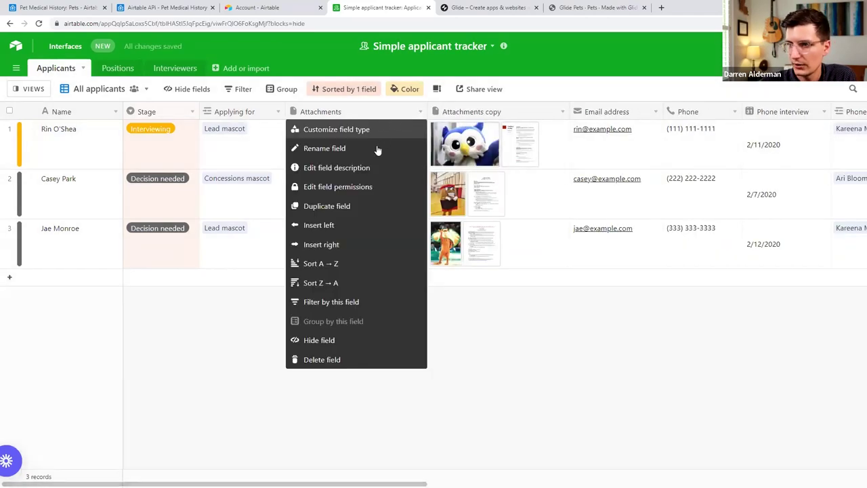
{"action": "left_click", "coordinate": [375, 145]}
{"action": "type", "text": "Image"}
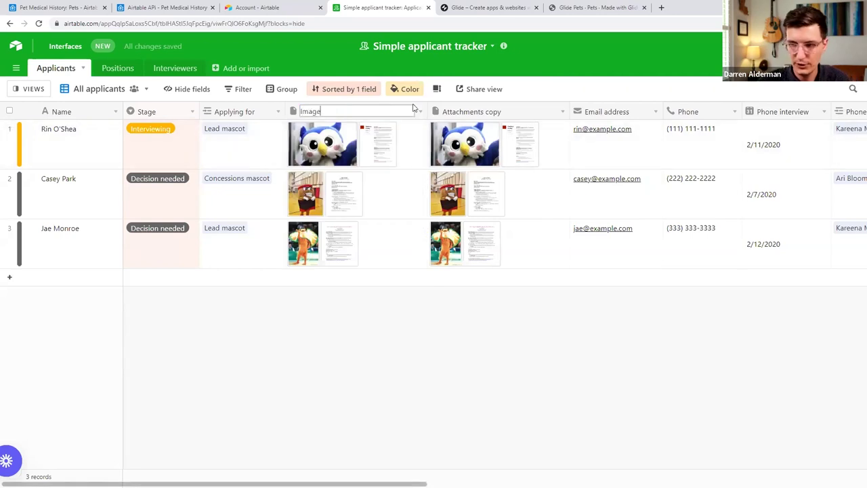
{"action": "left_click", "coordinate": [561, 111]}
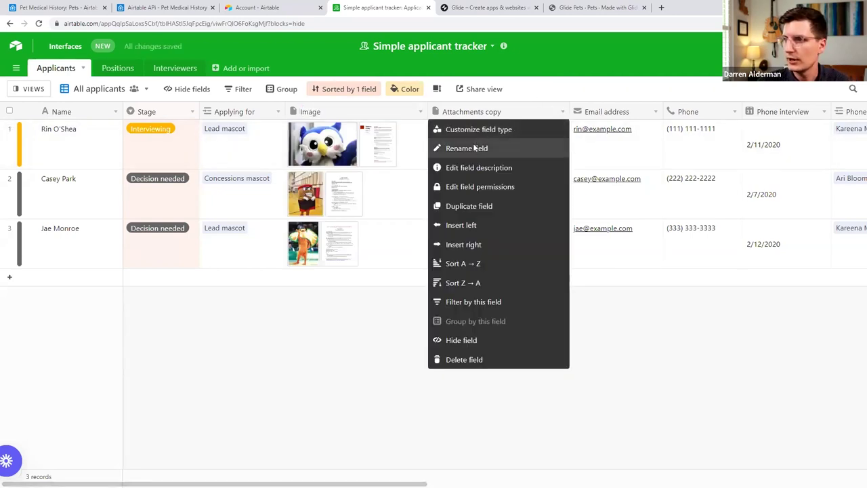
{"action": "left_click", "coordinate": [474, 148]}
{"action": "type", "text": "Resume"}
{"action": "key", "text": "Return"}
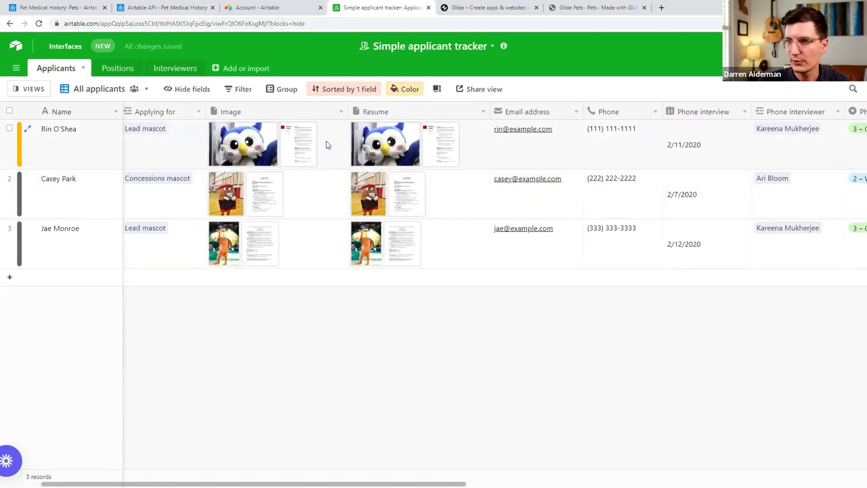
Delete the résumé from each of the three applicants' Image cells.
{"action": "left_click", "coordinate": [326, 141]}
{"action": "left_click", "coordinate": [340, 129]}
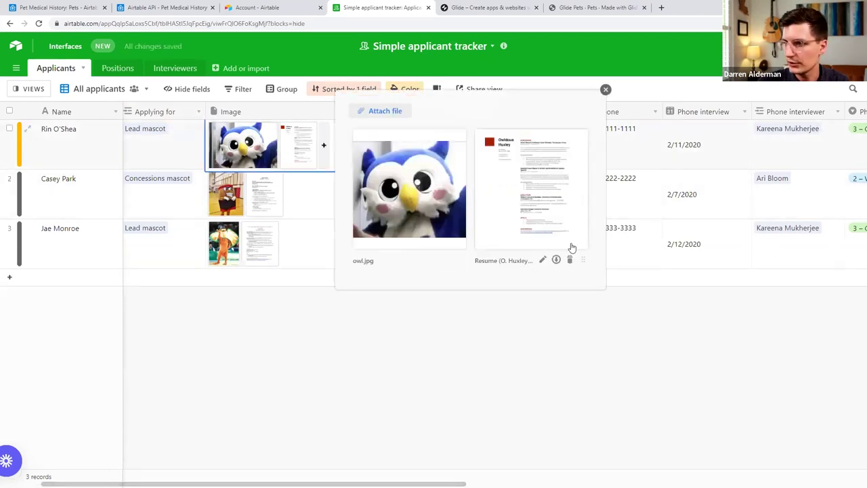
{"action": "left_click", "coordinate": [568, 258]}
{"action": "left_click", "coordinate": [303, 215]}
{"action": "left_click", "coordinate": [341, 179]}
{"action": "left_click", "coordinate": [569, 259]}
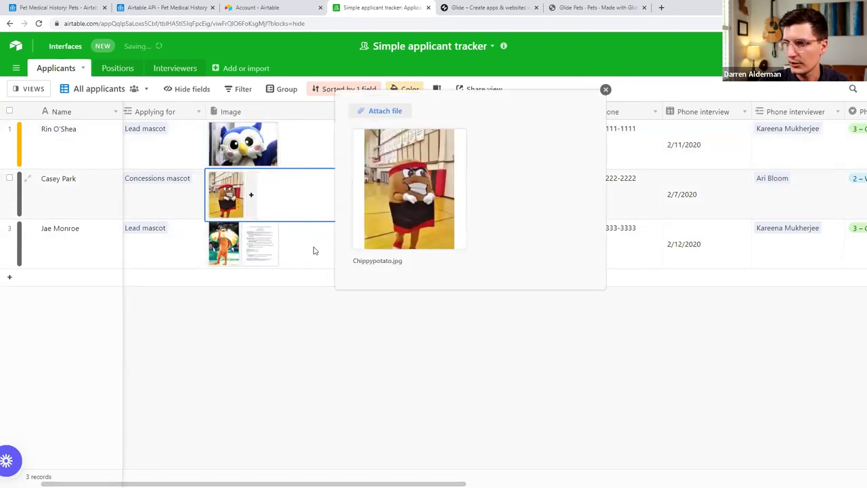
{"action": "left_click", "coordinate": [315, 250]}
{"action": "left_click", "coordinate": [341, 229]}
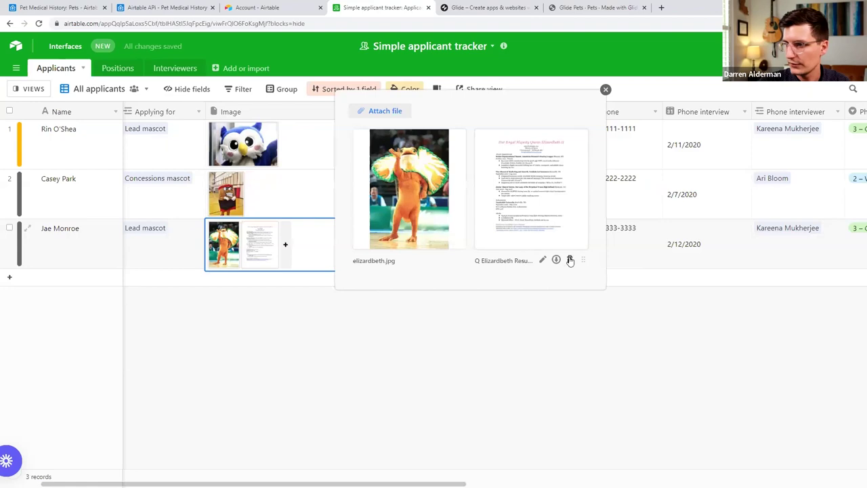
{"action": "left_click", "coordinate": [568, 257]}
{"action": "left_click", "coordinate": [464, 326]}
Remove owl.jpg from the first applicant's Resume cell and open the second applicant's Resume attachments.
{"action": "left_click", "coordinate": [470, 149]}
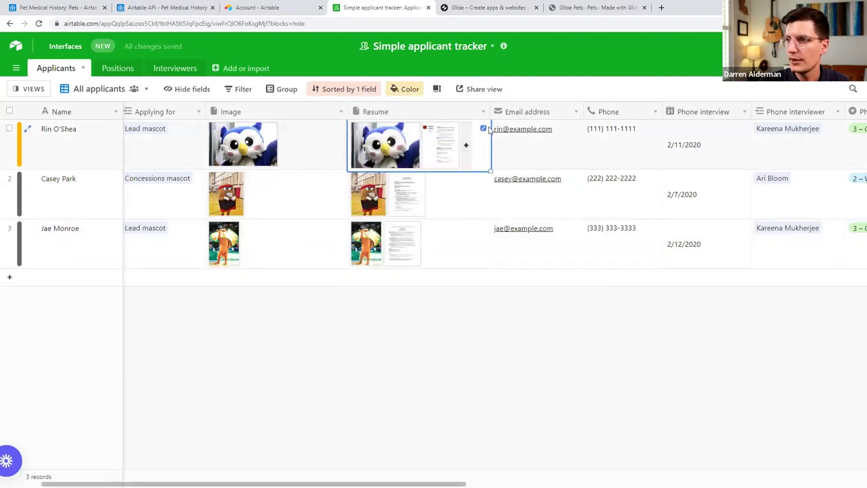
{"action": "left_click", "coordinate": [480, 126]}
{"action": "mouse_move", "coordinate": [592, 158]}
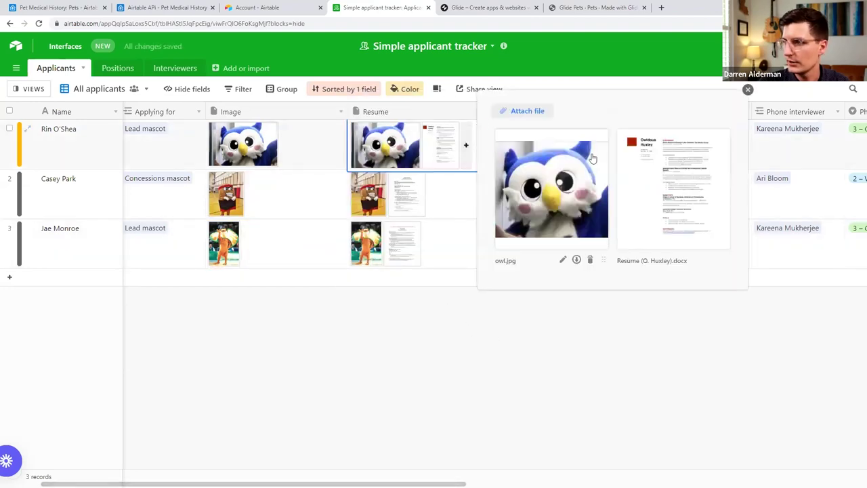
{"action": "left_click", "coordinate": [591, 260]}
{"action": "left_click", "coordinate": [446, 203]}
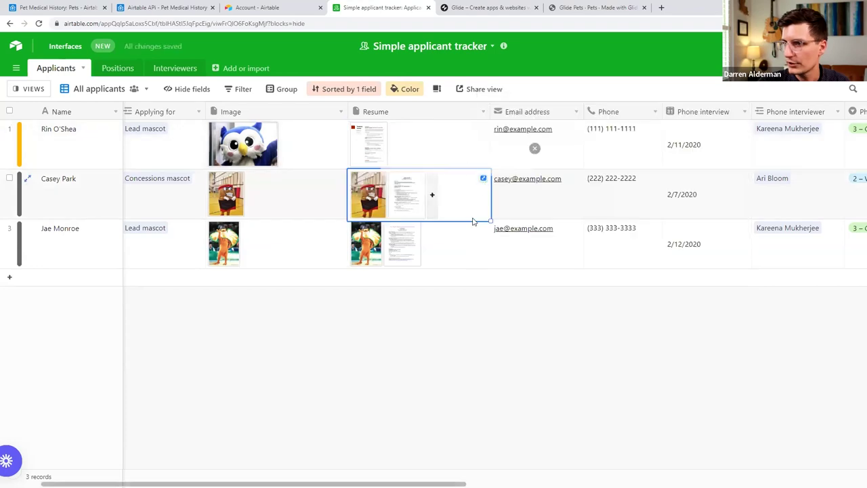
{"action": "left_click", "coordinate": [483, 178]}
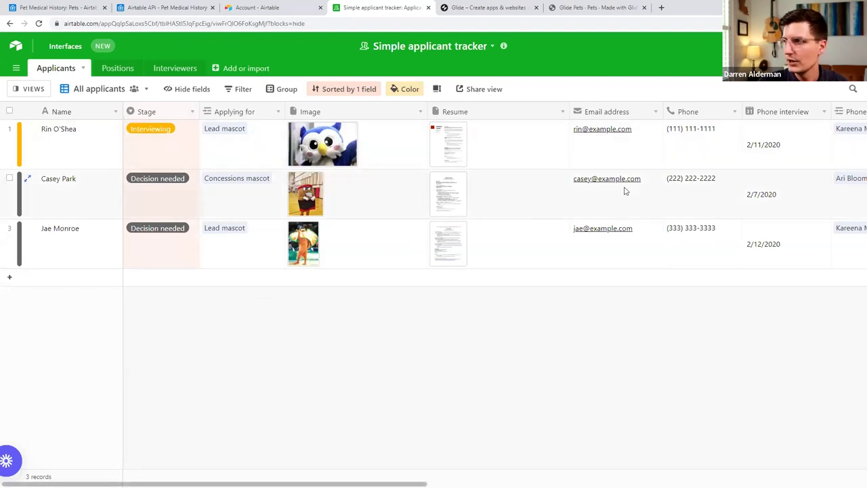
{"action": "left_click_drag", "start_coordinate": [183, 483], "coordinate": [462, 484]}
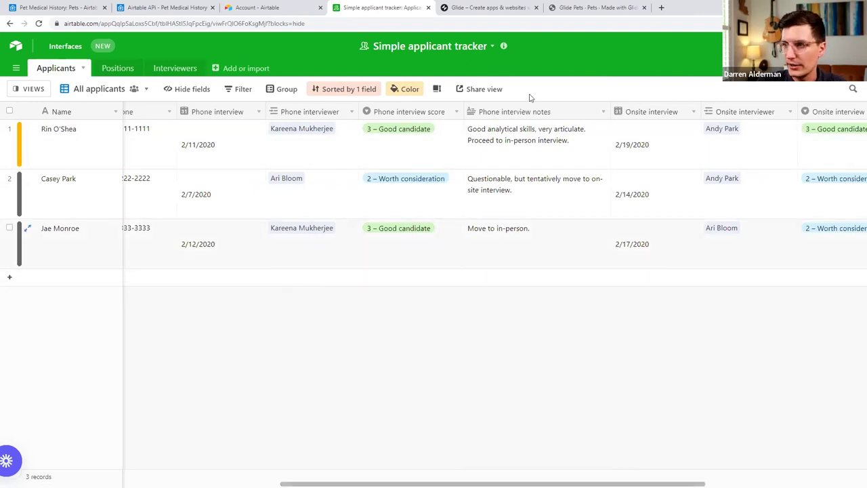
{"action": "scroll", "coordinate": [494, 296], "scroll_direction": "right", "scroll_amount": 4}
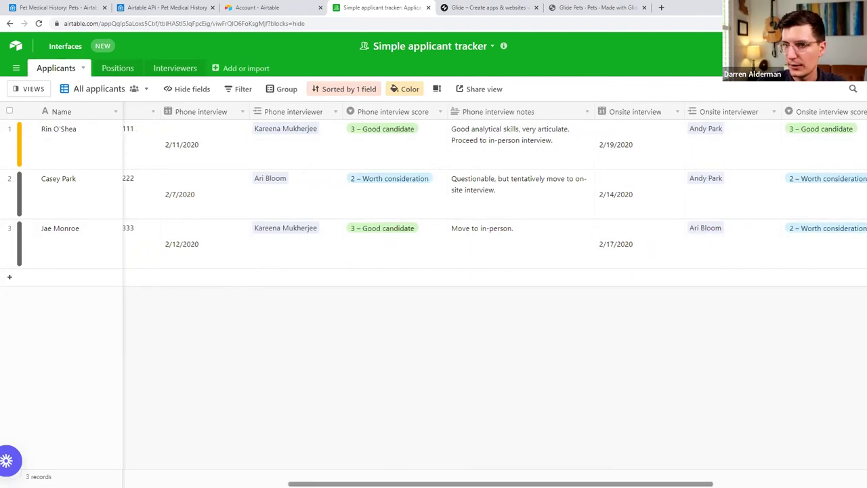
{"action": "scroll", "coordinate": [293, 169], "scroll_direction": "left", "scroll_amount": 1}
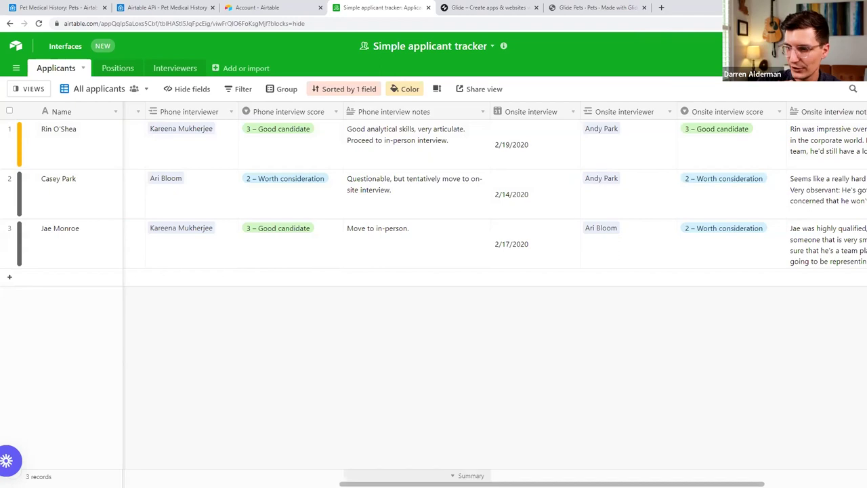
{"action": "left_click_drag", "start_coordinate": [433, 483], "coordinate": [113, 466]}
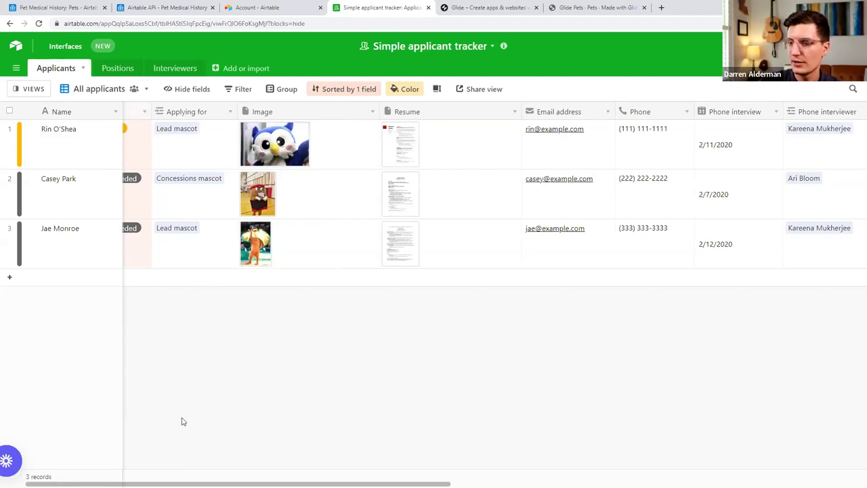
{"action": "left_click_drag", "start_coordinate": [223, 484], "coordinate": [314, 484]}
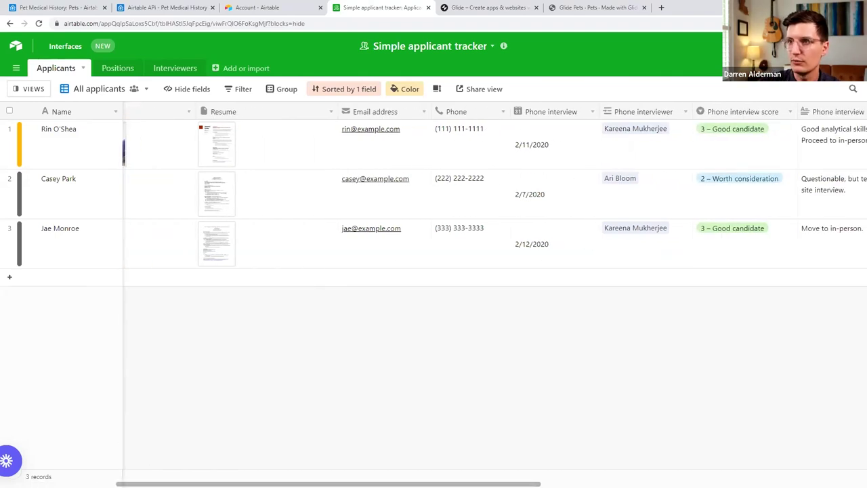
{"action": "left_click", "coordinate": [487, 8]}
Start a new Glide project named App of type Glide App.
{"action": "left_click", "coordinate": [550, 7]}
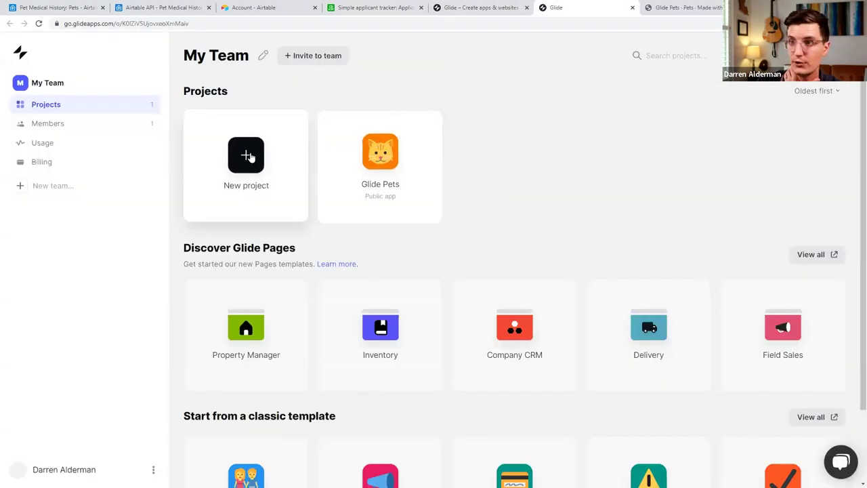
{"action": "left_click", "coordinate": [247, 156]}
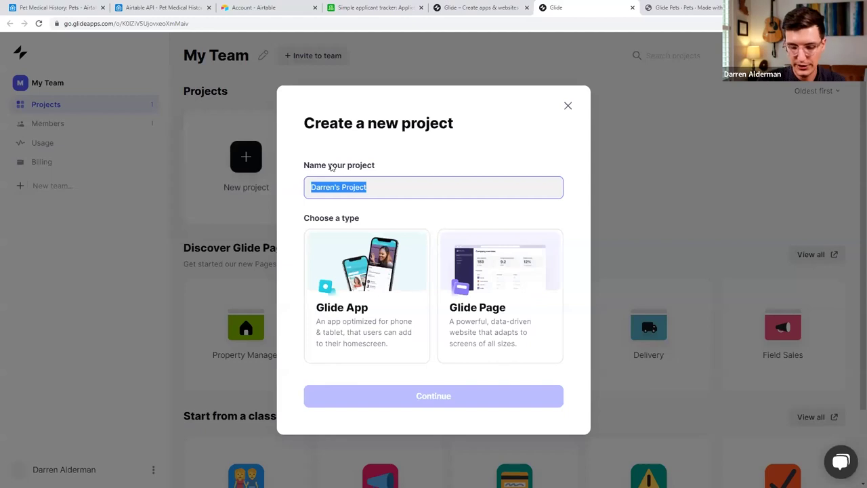
{"action": "type", "text": "App"}
{"action": "left_click", "coordinate": [340, 296]}
{"action": "left_click", "coordinate": [399, 399]}
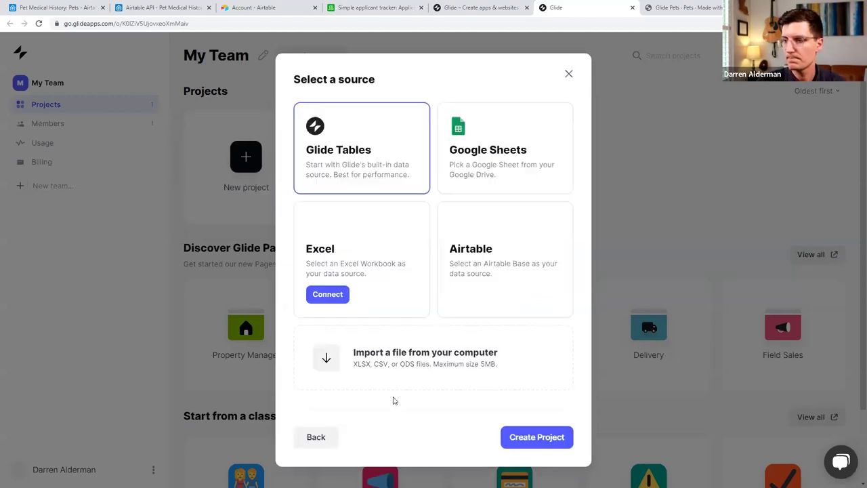
Build it from the Airtable Simple applicant tracker base, auto-adding components for new columns.
{"action": "left_click", "coordinate": [467, 240]}
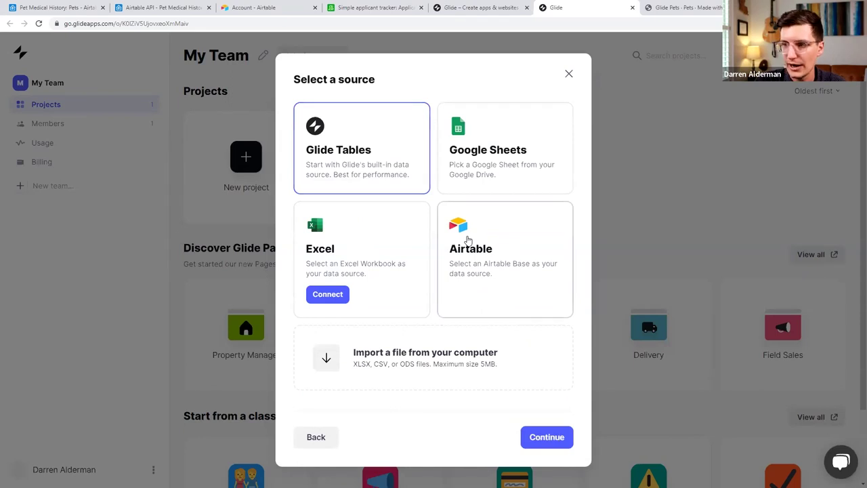
{"action": "left_click", "coordinate": [546, 437]}
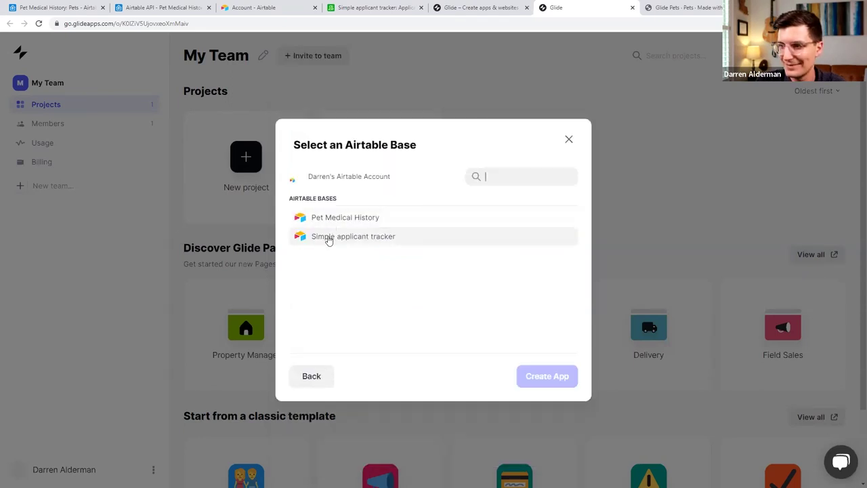
{"action": "left_click", "coordinate": [328, 237]}
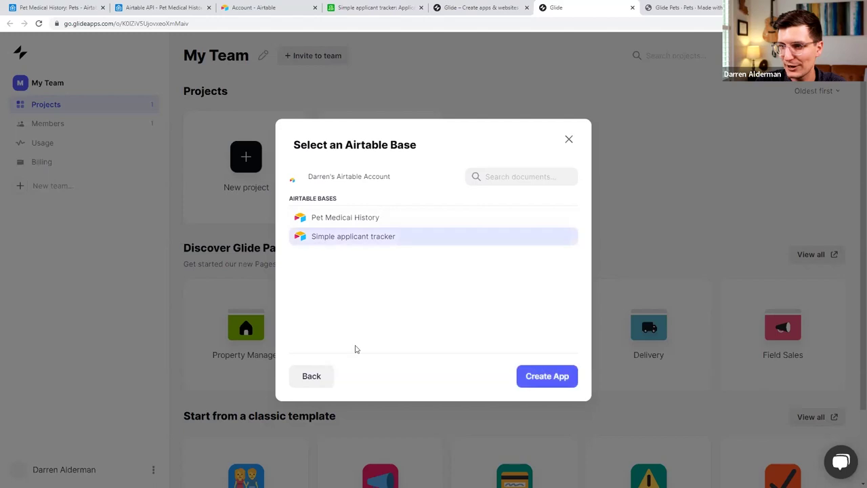
{"action": "left_click", "coordinate": [534, 376]}
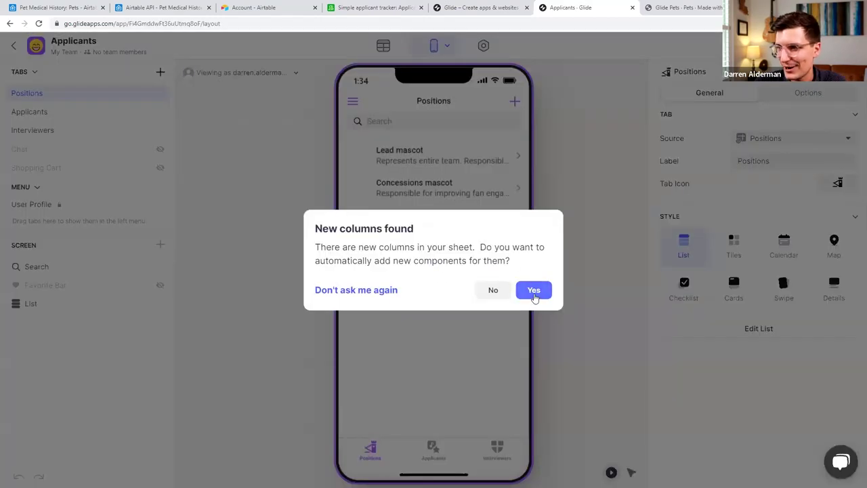
{"action": "left_click", "coordinate": [534, 290]}
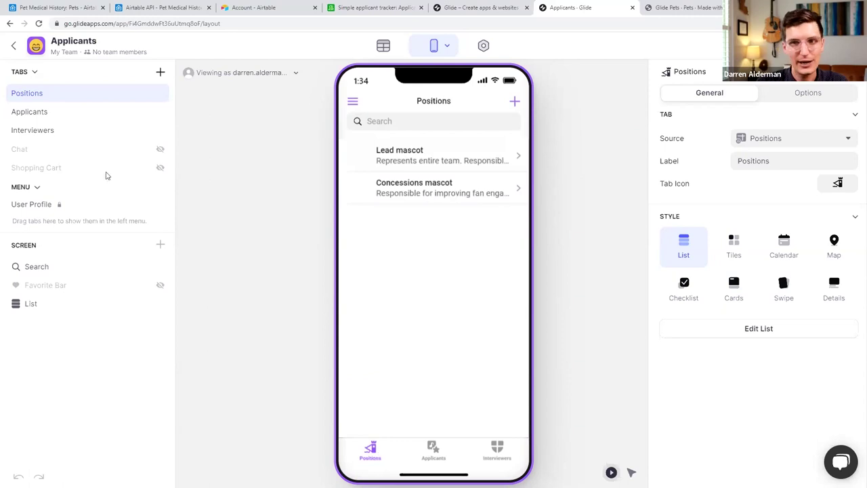
Preview the Positions, Applicants and Interviewers tabs, including the Concessions mascot position details.
{"action": "left_click", "coordinate": [434, 450]}
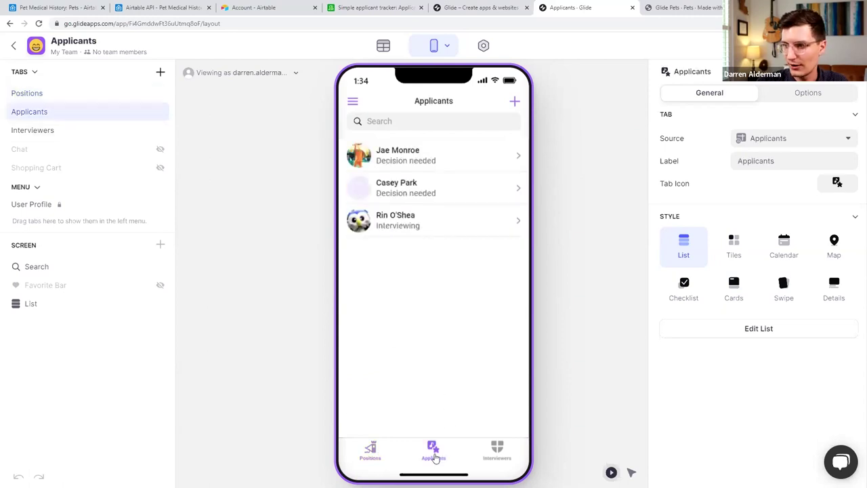
{"action": "left_click", "coordinate": [371, 450]}
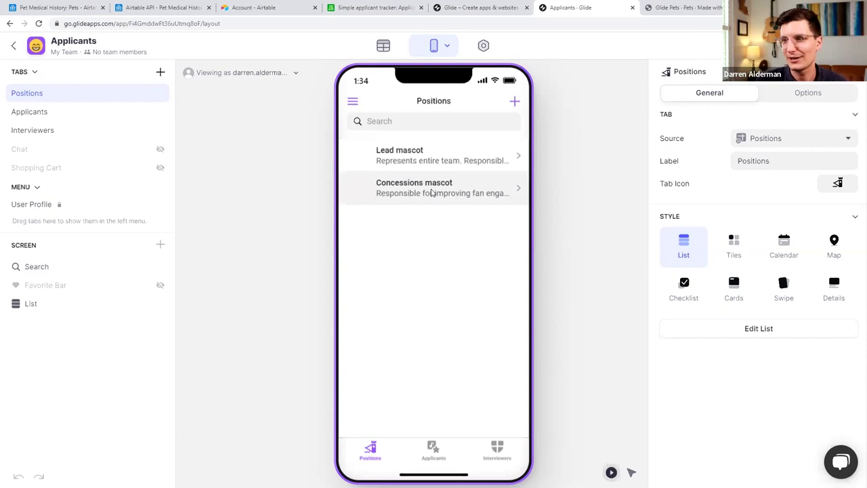
{"action": "left_click", "coordinate": [433, 196]}
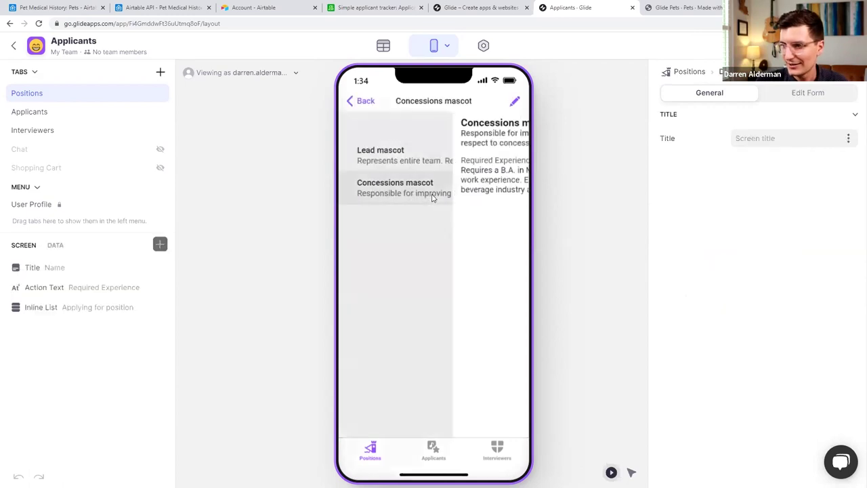
{"action": "left_click", "coordinate": [363, 100]}
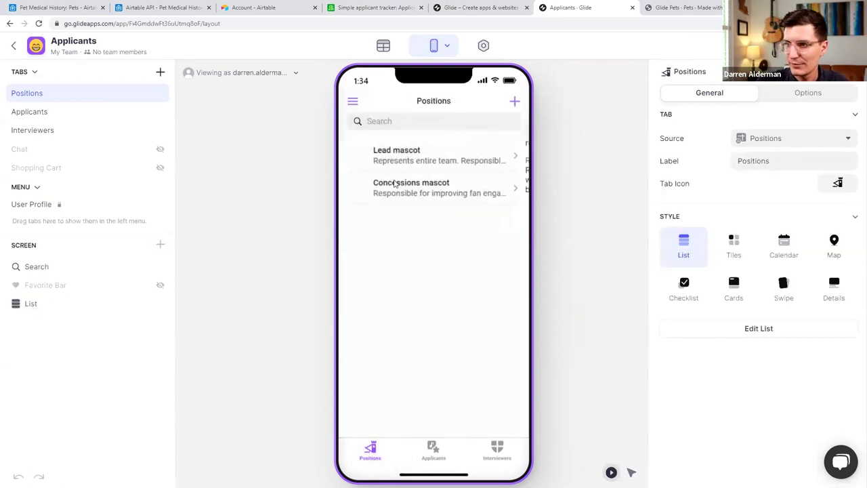
{"action": "left_click", "coordinate": [434, 449]}
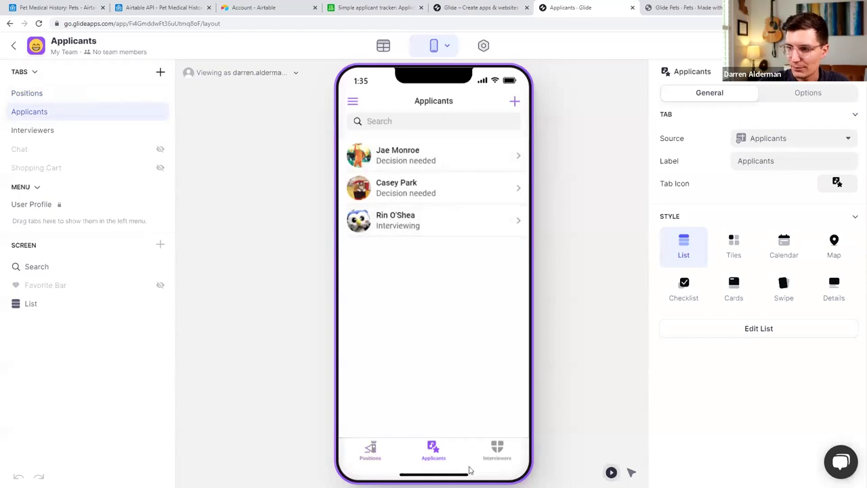
{"action": "left_click", "coordinate": [493, 459]}
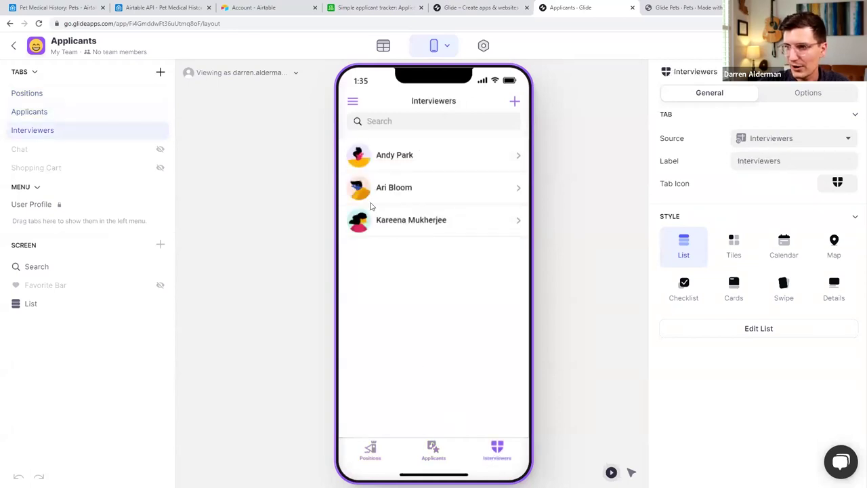
{"action": "left_click", "coordinate": [432, 454]}
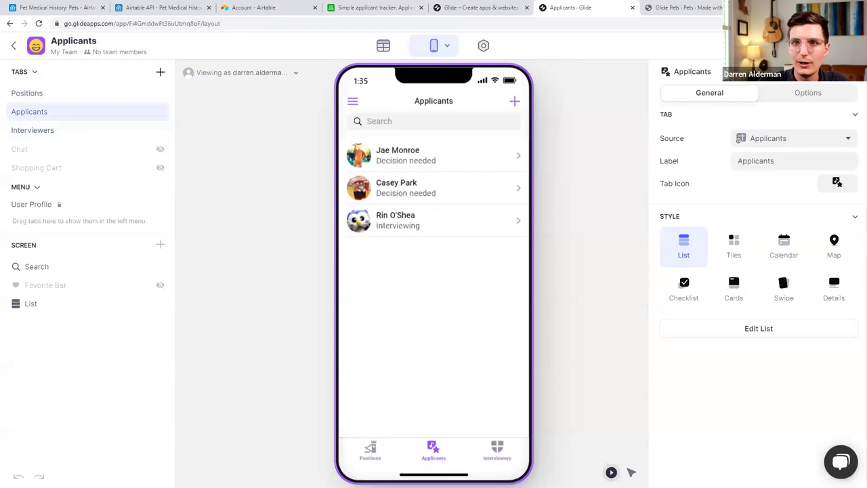
Hide the Positions and Interviewers tabs and move Applicants to the top.
{"action": "left_click", "coordinate": [160, 94]}
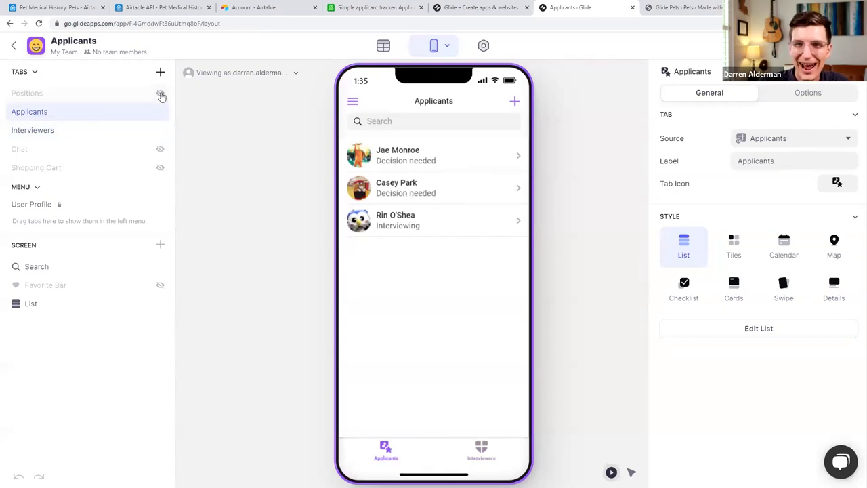
{"action": "left_click", "coordinate": [160, 129]}
{"action": "left_click_drag", "start_coordinate": [56, 113], "coordinate": [54, 93]}
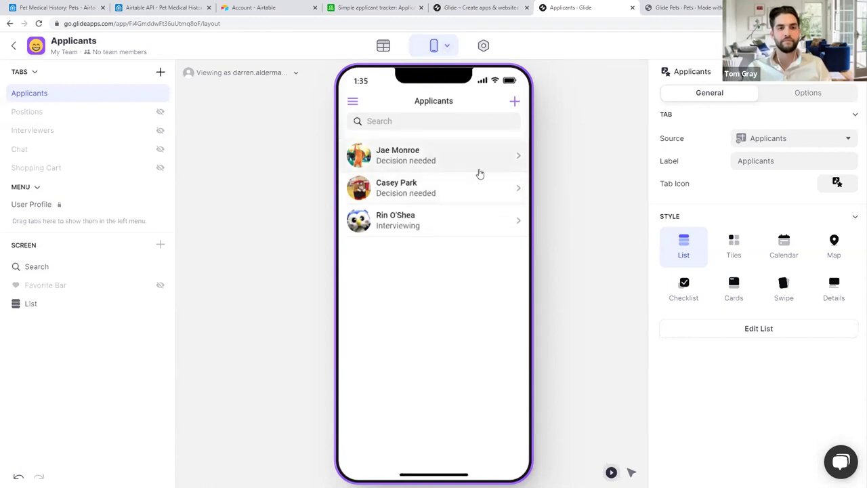
{"action": "left_click", "coordinate": [447, 58]}
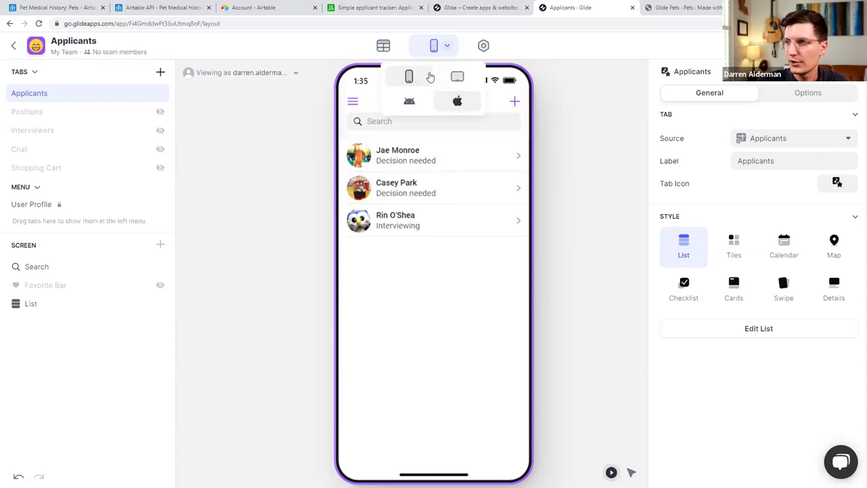
Switch the preview to tablet, open the first applicant's details, and download their resume.
{"action": "left_click", "coordinate": [465, 80]}
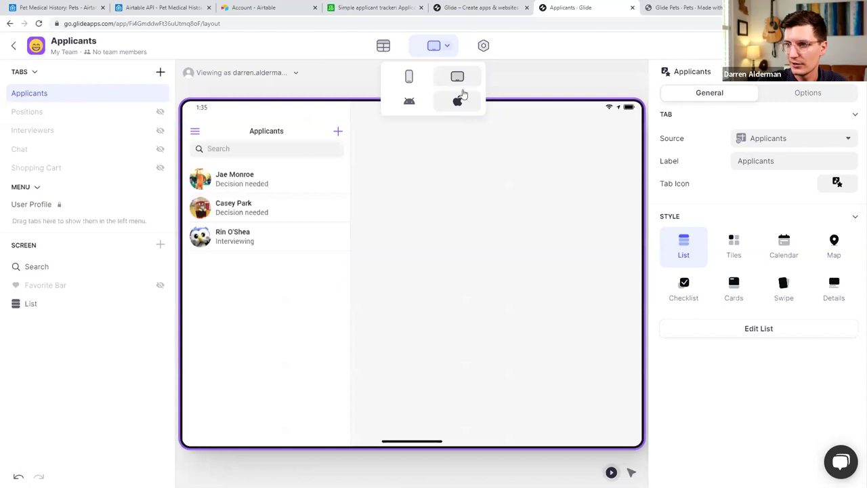
{"action": "left_click", "coordinate": [280, 185]}
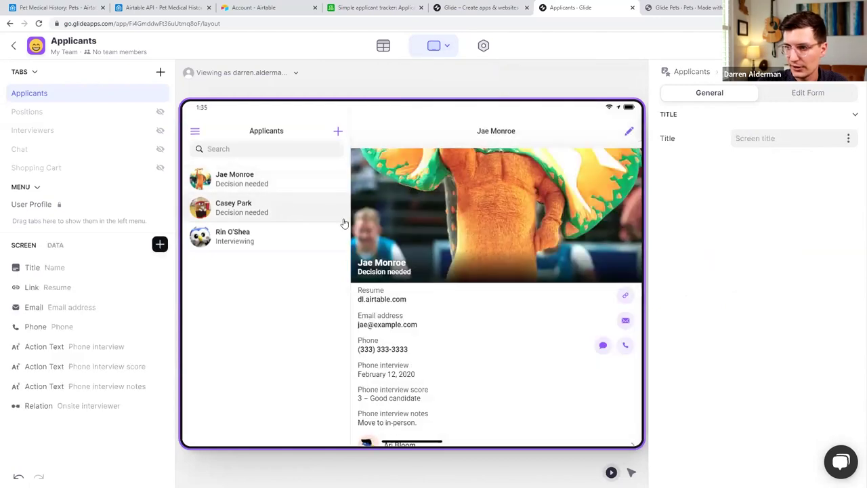
{"action": "scroll", "coordinate": [466, 295], "scroll_direction": "down", "scroll_amount": 2}
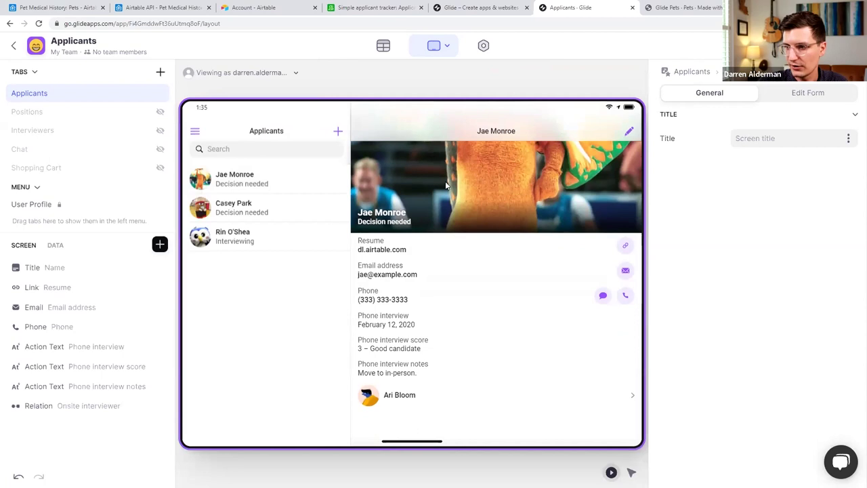
{"action": "scroll", "coordinate": [537, 289], "scroll_direction": "up", "scroll_amount": 2}
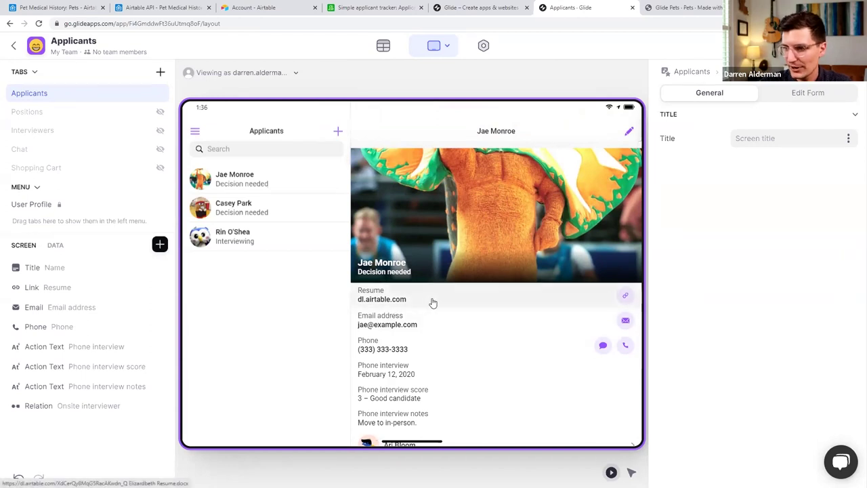
{"action": "left_click", "coordinate": [493, 302]}
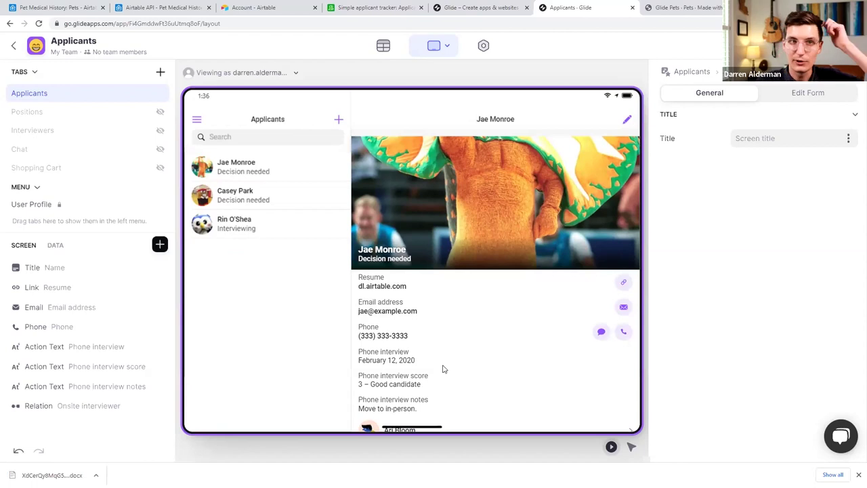
{"action": "scroll", "coordinate": [444, 368], "scroll_direction": "down", "scroll_amount": 1}
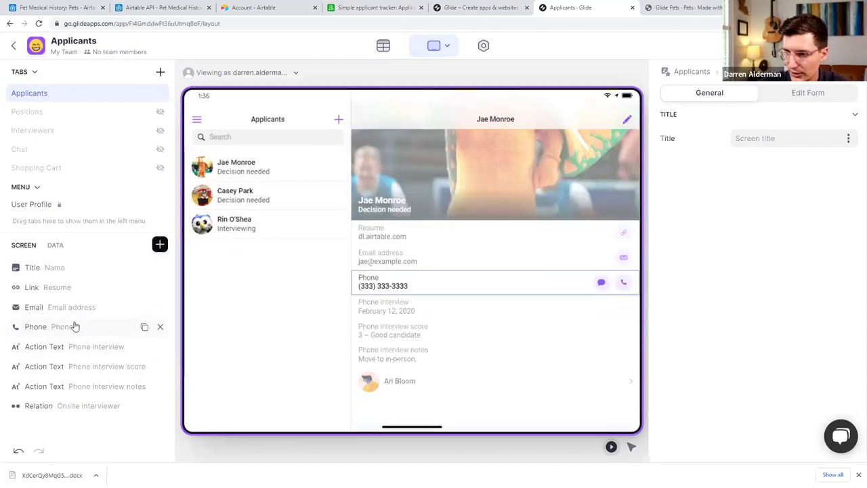
Remove the Phone interview, score, notes and Onsite interviewer fields from the detail screen.
{"action": "left_click", "coordinate": [161, 348]}
{"action": "left_click", "coordinate": [161, 347]}
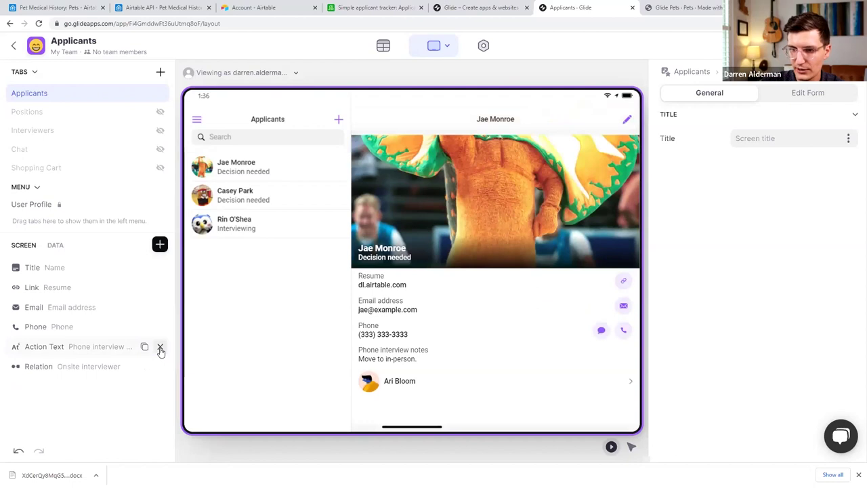
{"action": "left_click", "coordinate": [160, 347]}
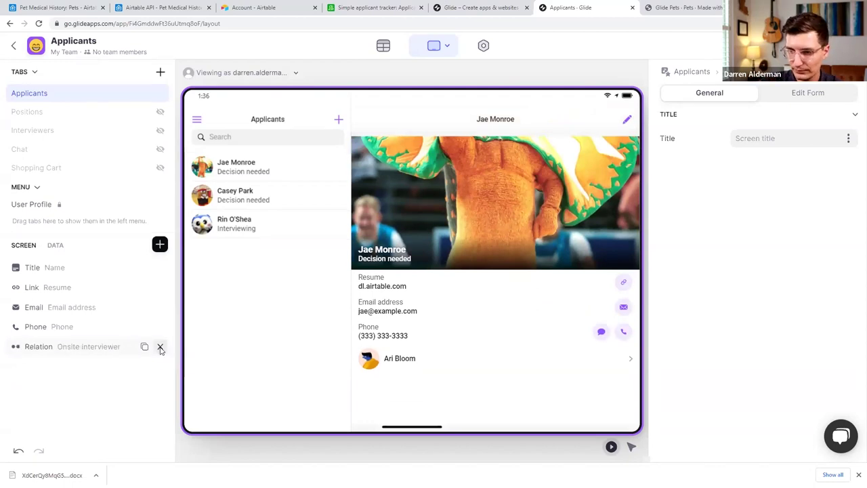
{"action": "left_click", "coordinate": [160, 347]}
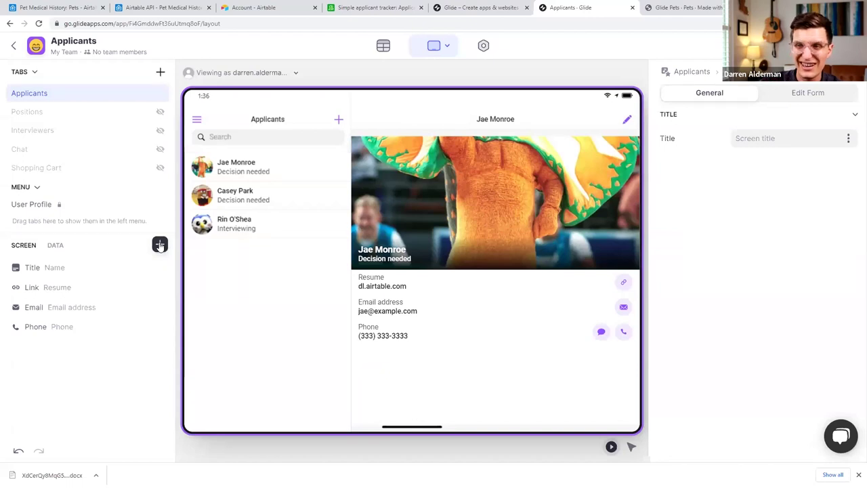
Add a date picker for the phone interview and set it to 2/15/2020.
{"action": "left_click", "coordinate": [160, 244]}
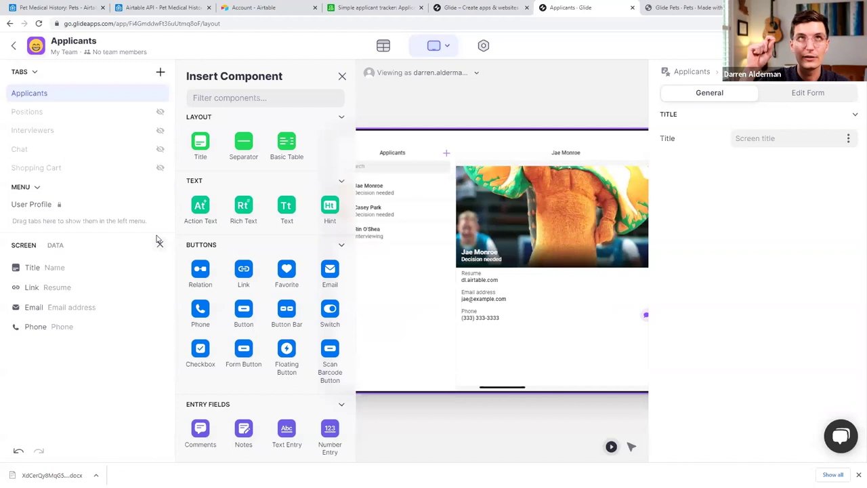
{"action": "type", "text": "date"}
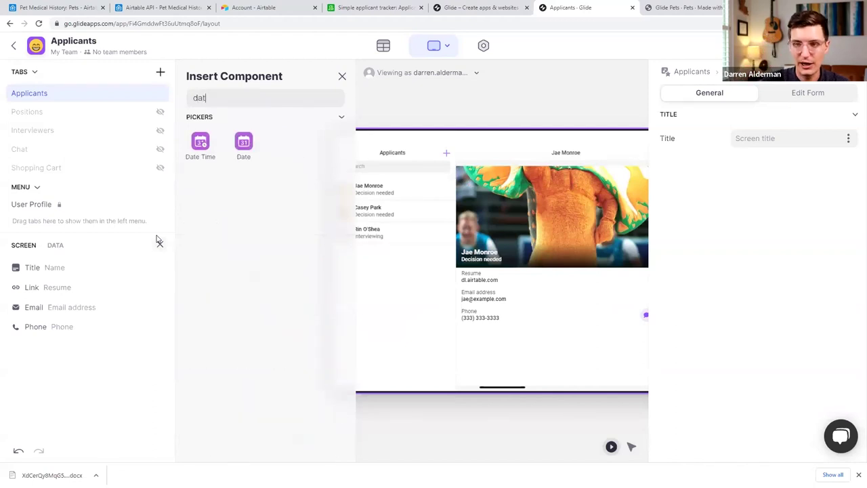
{"action": "left_click", "coordinate": [244, 149]}
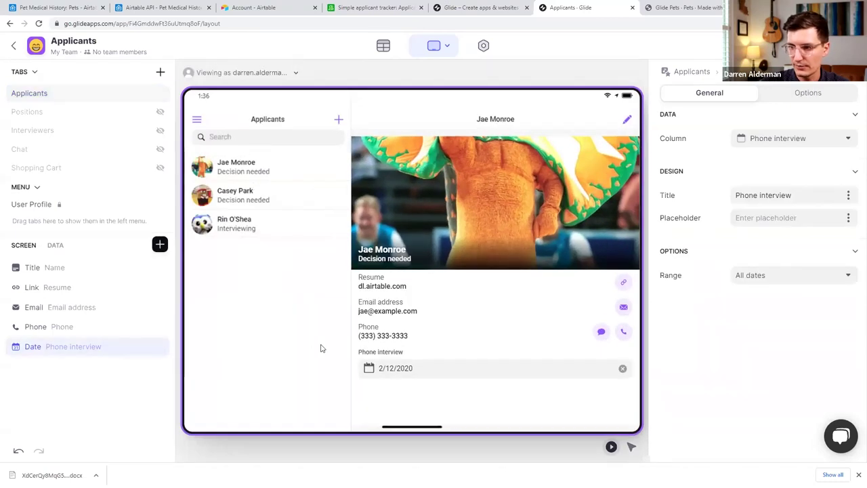
{"action": "left_click", "coordinate": [400, 391]}
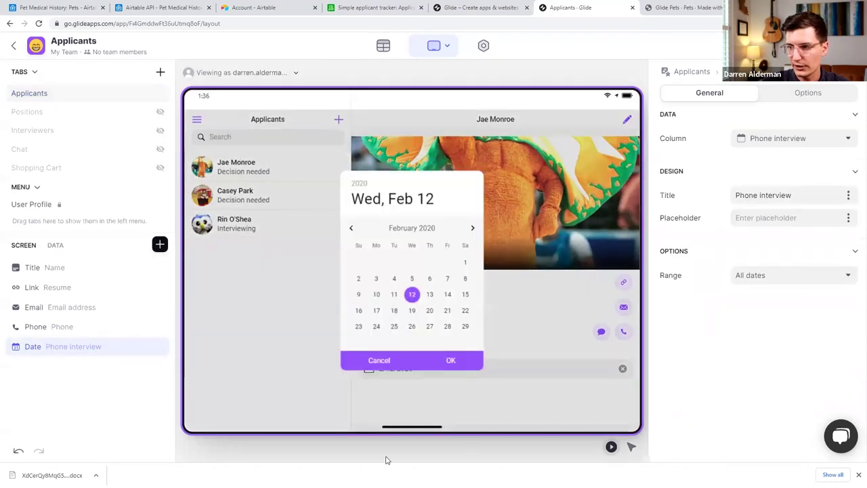
{"action": "left_click", "coordinate": [465, 295]}
{"action": "left_click", "coordinate": [452, 361]}
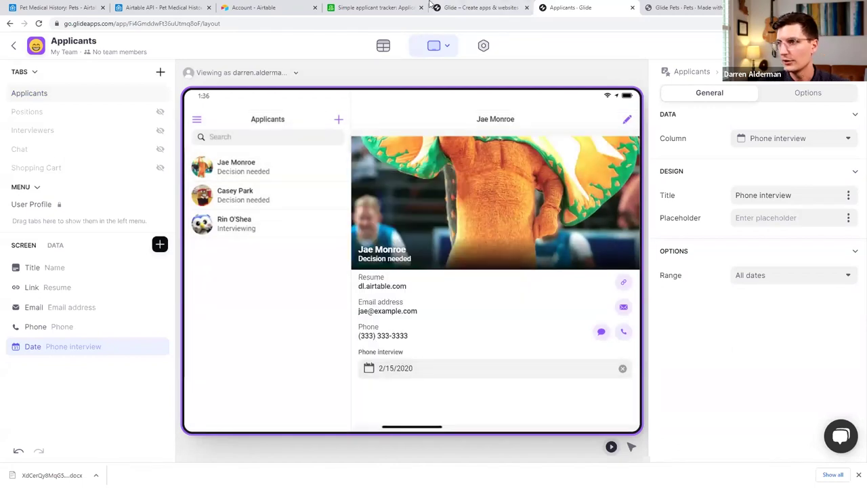
Confirm the date in Airtable, then close the extra Glide homepage tab.
{"action": "left_click", "coordinate": [364, 5]}
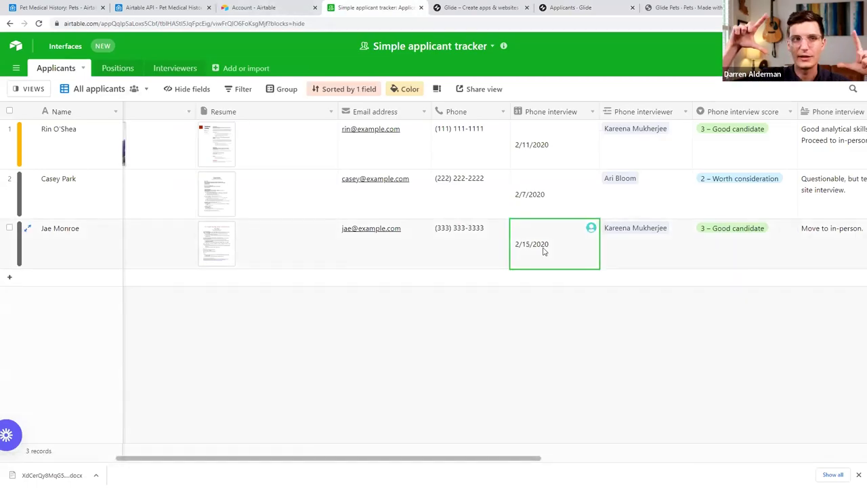
{"action": "left_click", "coordinate": [469, 6]}
{"action": "left_click", "coordinate": [559, 8]}
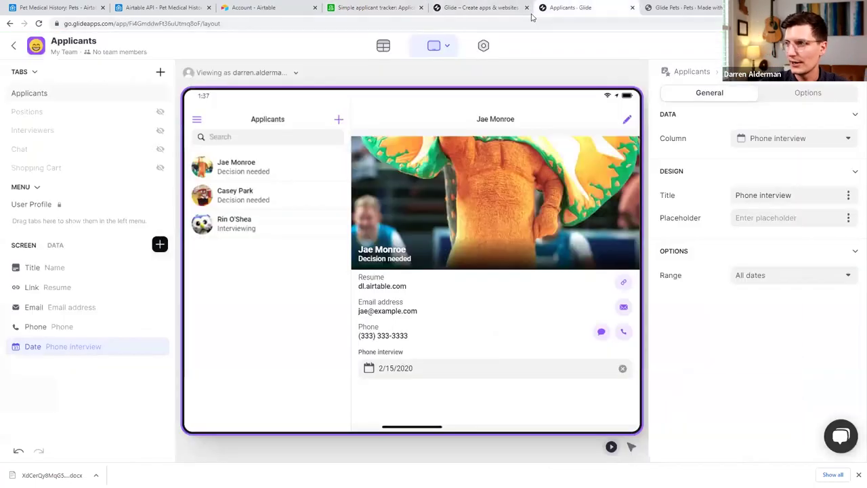
{"action": "left_click", "coordinate": [527, 7]}
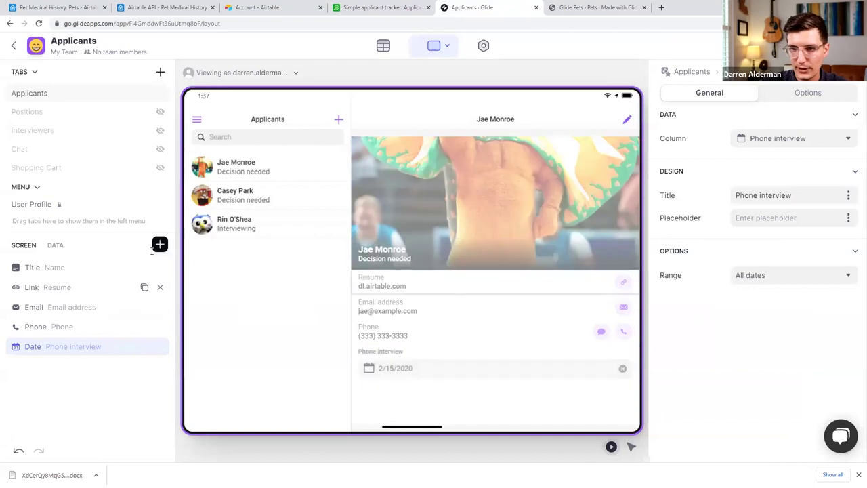
{"action": "left_click", "coordinate": [159, 245]}
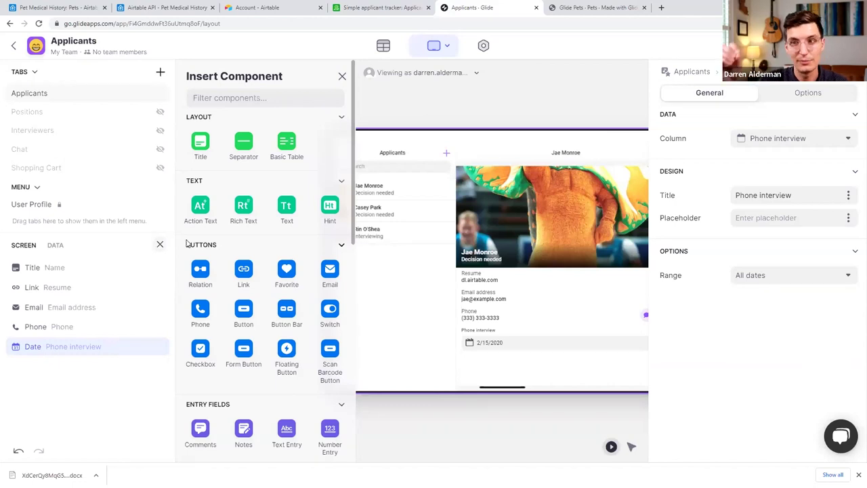
Add a medium-sized Text Entry bound to Phone interview notes, then go to the Airtable tracker.
{"action": "type", "text": "text"}
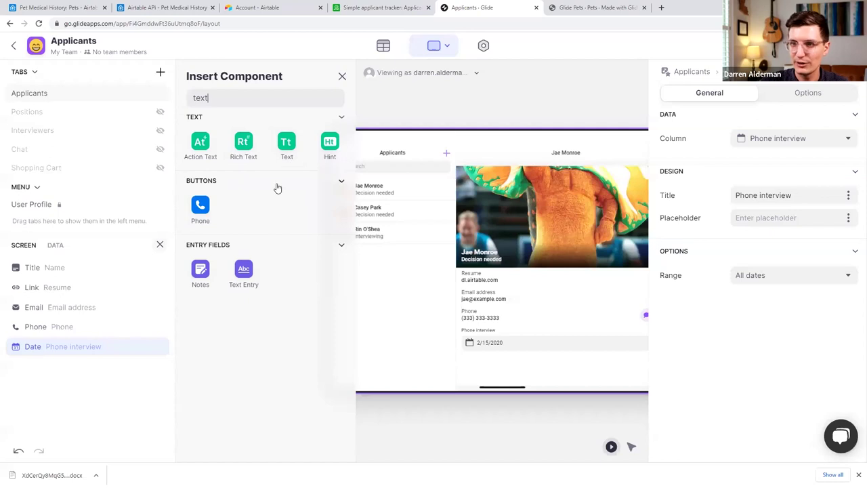
{"action": "left_click_drag", "start_coordinate": [242, 294], "coordinate": [129, 386]}
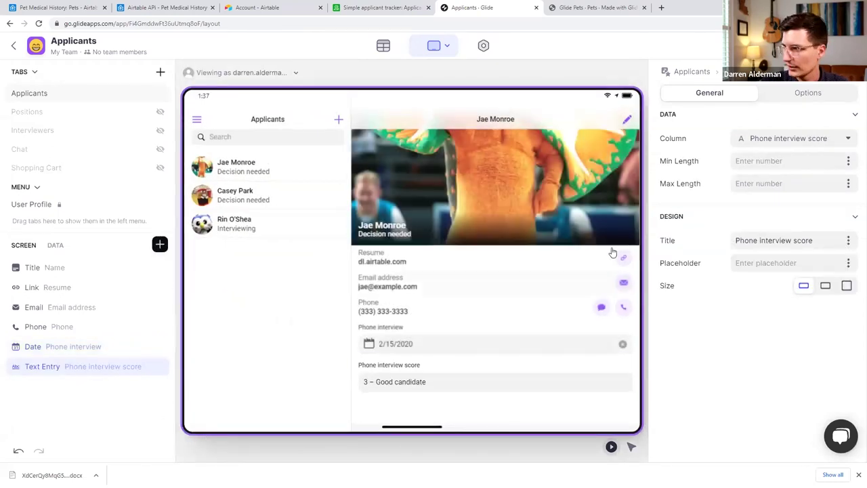
{"action": "left_click", "coordinate": [762, 145]}
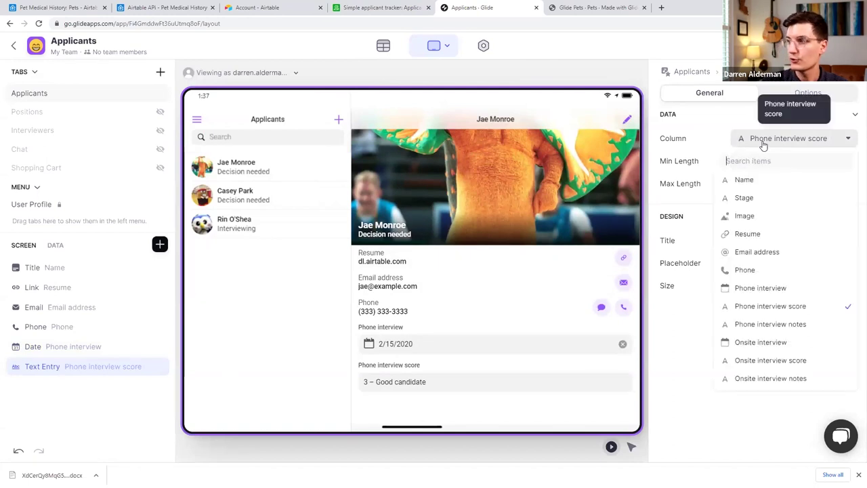
{"action": "left_click", "coordinate": [759, 328]}
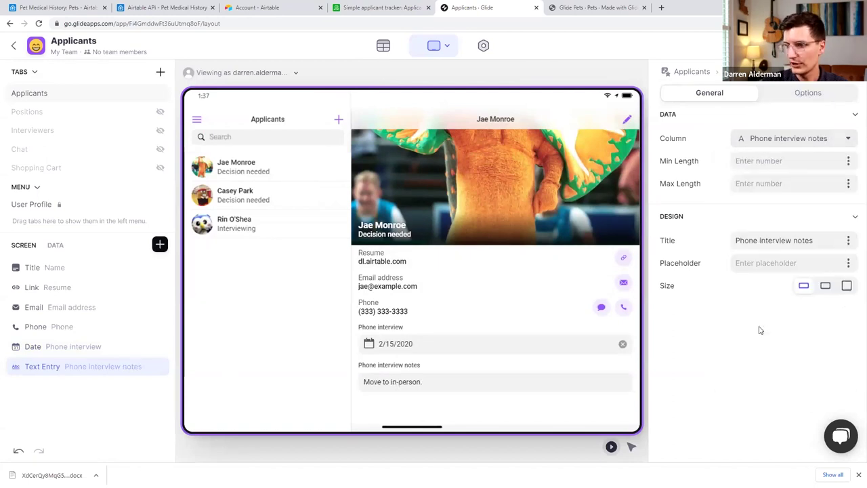
{"action": "left_click", "coordinate": [827, 287]}
{"action": "scroll", "coordinate": [474, 325], "scroll_direction": "down", "scroll_amount": 1}
{"action": "left_click_drag", "start_coordinate": [468, 366], "coordinate": [335, 364]}
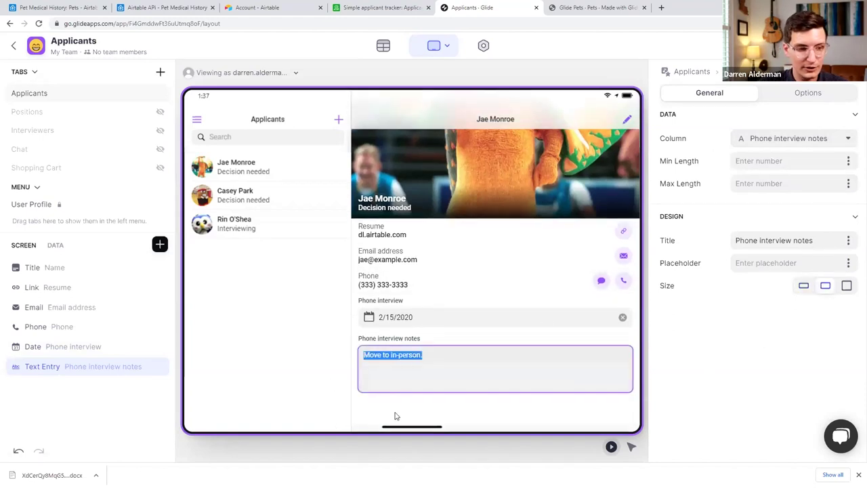
{"action": "left_click", "coordinate": [442, 358]}
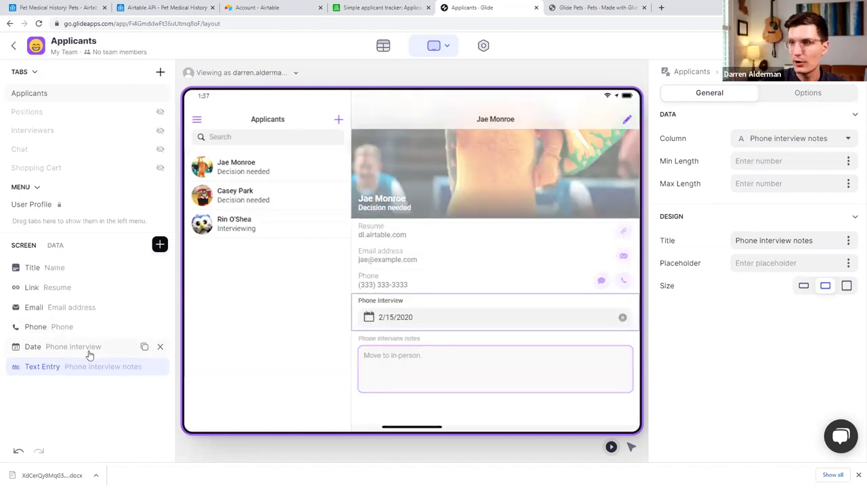
{"action": "left_click", "coordinate": [381, 8]}
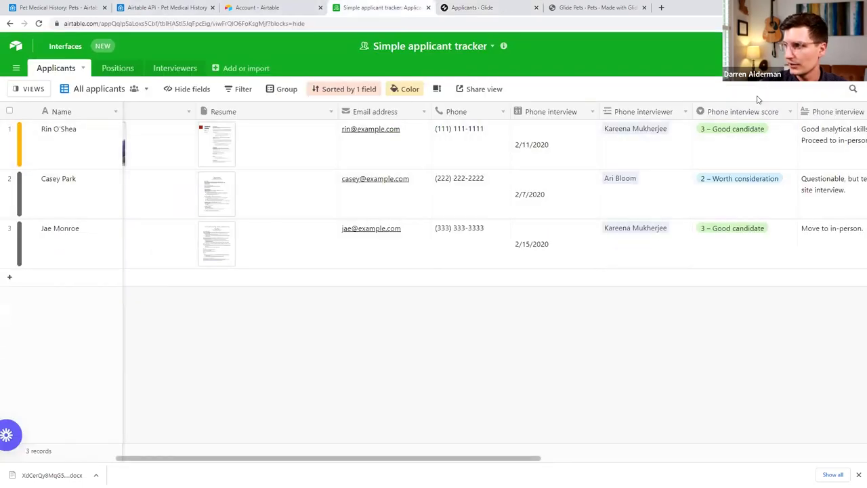
Open the Airtable Phone interview score field settings to view its Single select options, then return to Glide.
{"action": "left_click_drag", "start_coordinate": [429, 458], "coordinate": [519, 437]}
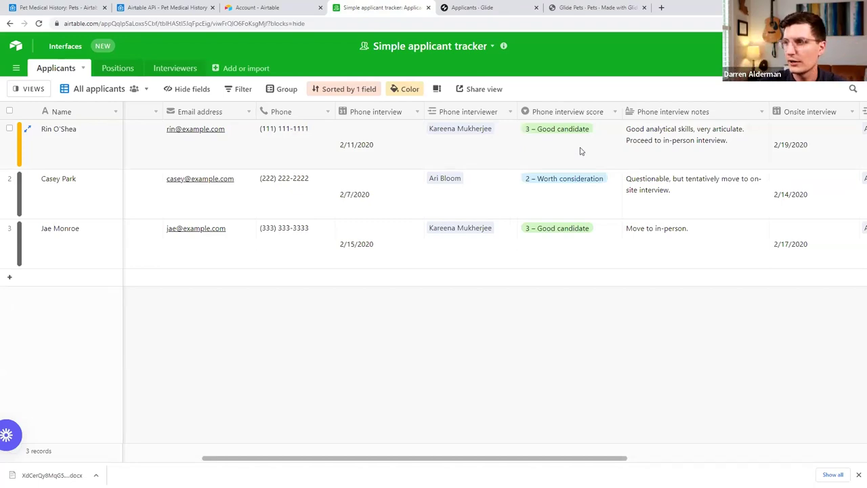
{"action": "left_click", "coordinate": [614, 112]}
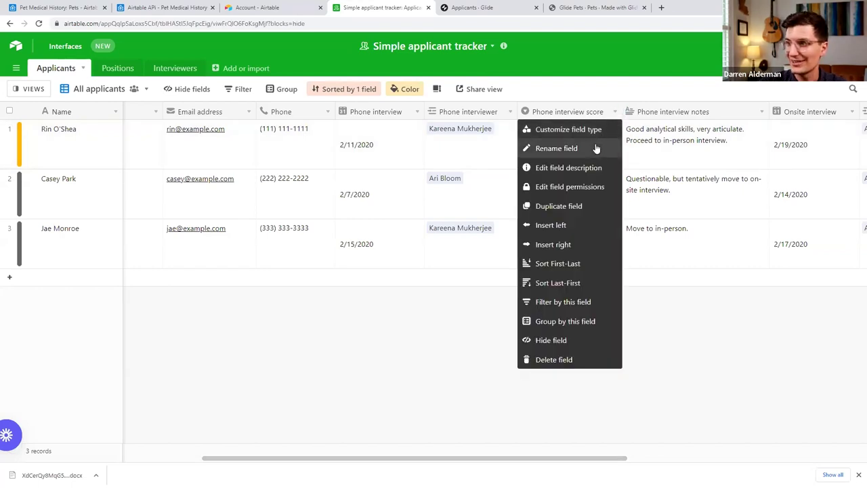
{"action": "left_click", "coordinate": [595, 137]}
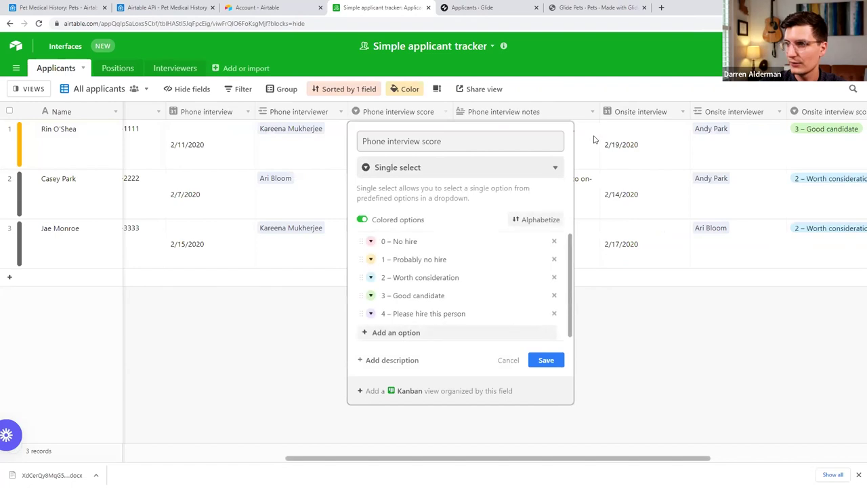
{"action": "left_click", "coordinate": [419, 169]}
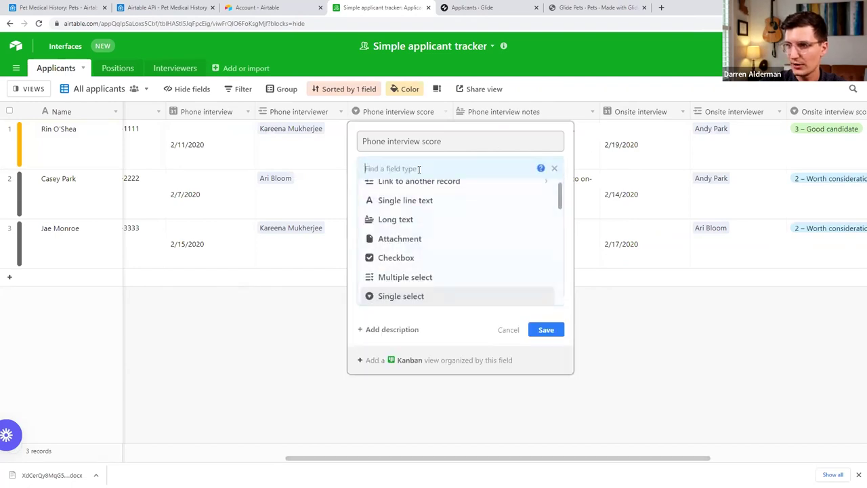
{"action": "left_click", "coordinate": [415, 296]}
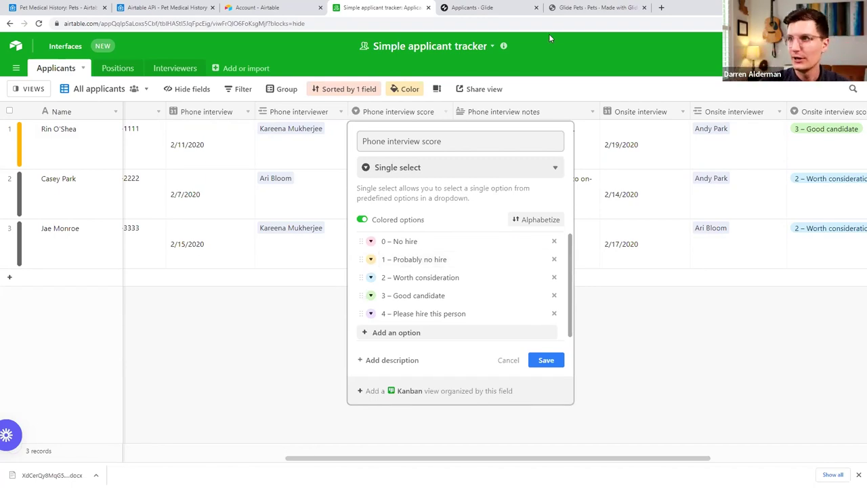
{"action": "left_click", "coordinate": [491, 6]}
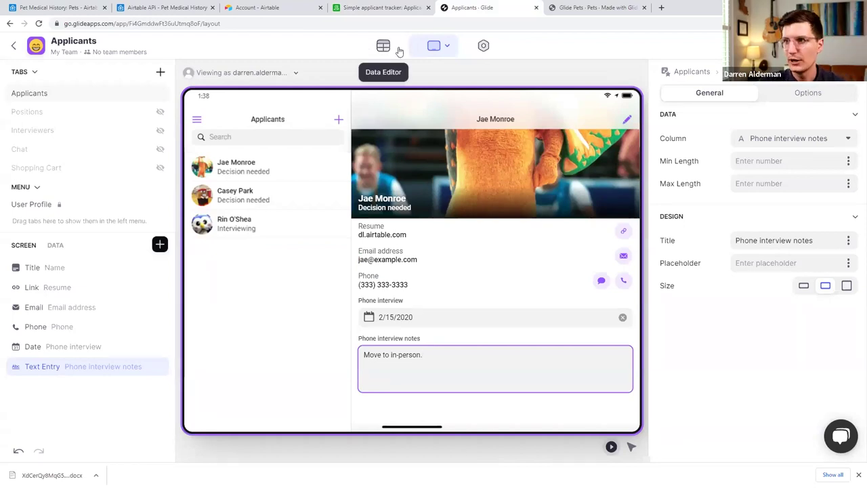
Create a new empty table in the Data Editor named Choices.
{"action": "left_click", "coordinate": [384, 46]}
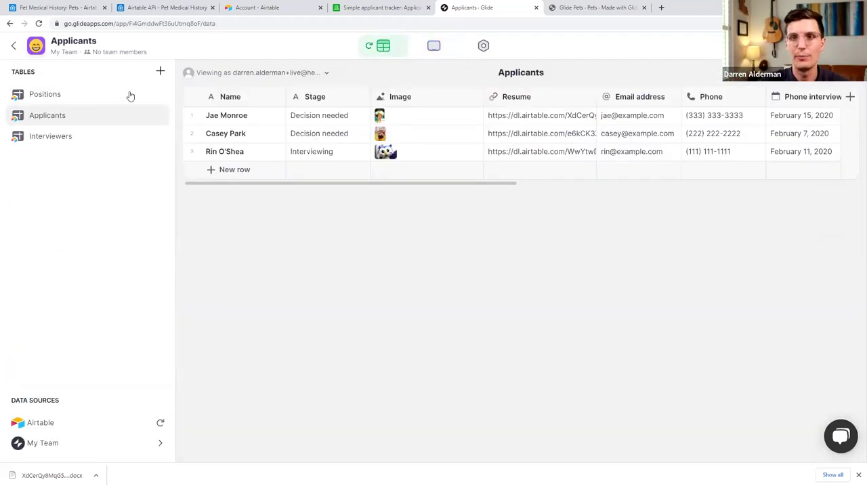
{"action": "left_click", "coordinate": [161, 72]}
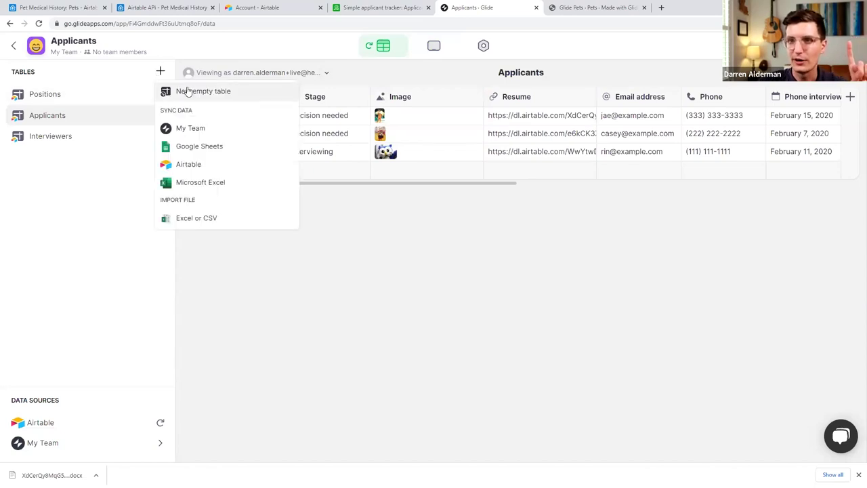
{"action": "left_click", "coordinate": [188, 90]}
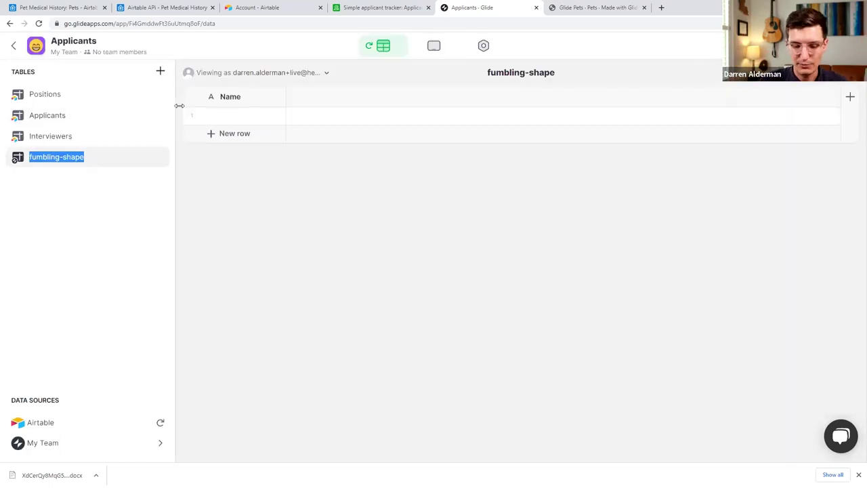
{"action": "type", "text": "Choices"}
{"action": "key", "text": "Return"}
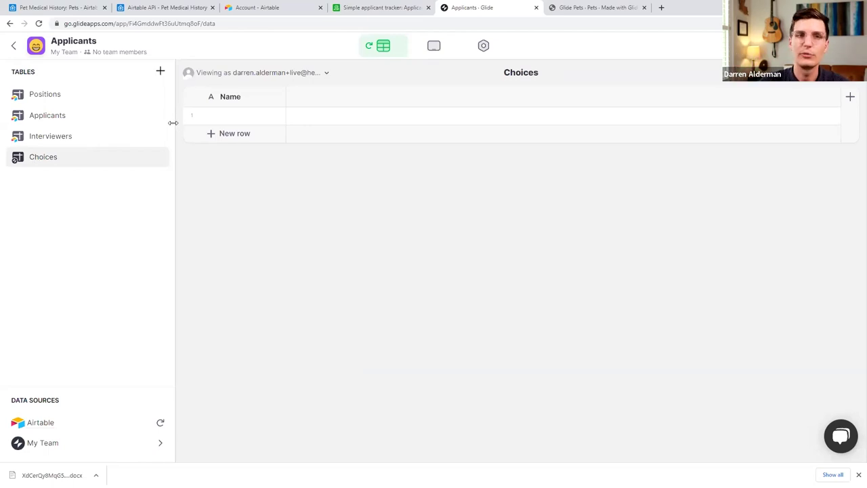
Rename the Name column to Interview Score and add five empty rows.
{"action": "left_click", "coordinate": [277, 98]}
{"action": "left_click", "coordinate": [247, 122]}
{"action": "type", "text": "Interview"}
{"action": "type", "text": "core"}
{"action": "left_click", "coordinate": [460, 228]}
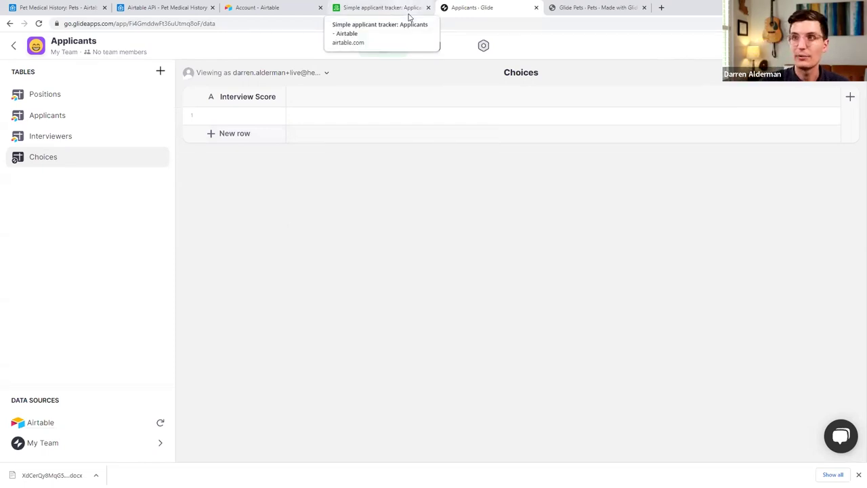
{"action": "left_click", "coordinate": [237, 135]}
{"action": "left_click", "coordinate": [238, 152]}
{"action": "left_click", "coordinate": [237, 169]}
{"action": "left_click", "coordinate": [237, 185]}
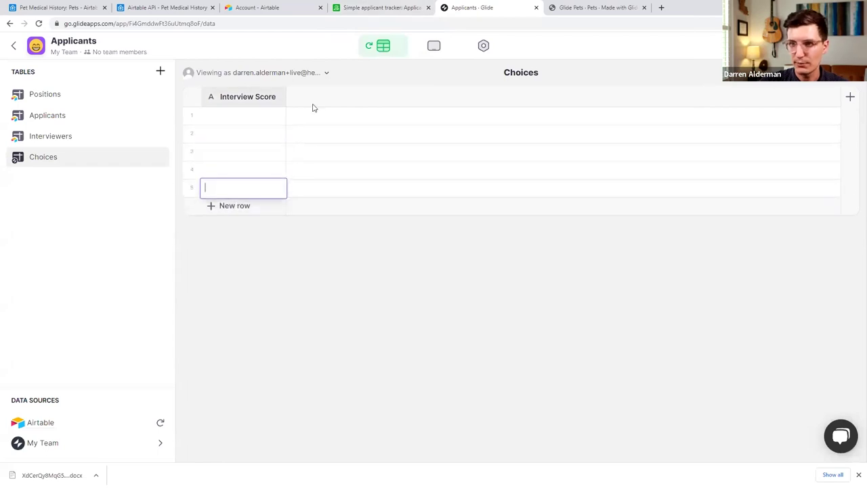
Copy the score options from Airtable into the Interview Score cells and widen the column.
{"action": "left_click", "coordinate": [360, 5]}
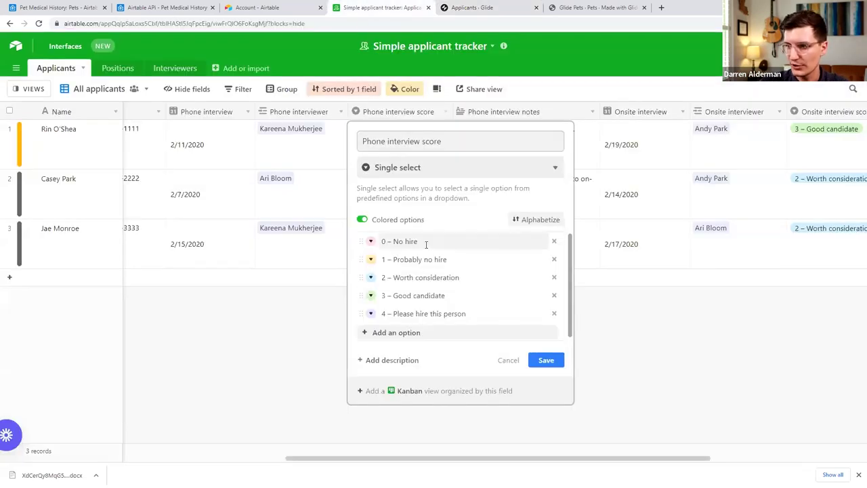
{"action": "left_click_drag", "start_coordinate": [415, 241], "coordinate": [372, 237]}
{"action": "key", "text": "ctrl+c"}
{"action": "left_click", "coordinate": [453, 5]}
{"action": "left_click", "coordinate": [260, 120]}
{"action": "key", "text": "ctrl+v"}
{"action": "left_click", "coordinate": [386, 5]}
{"action": "triple_click", "coordinate": [454, 259]}
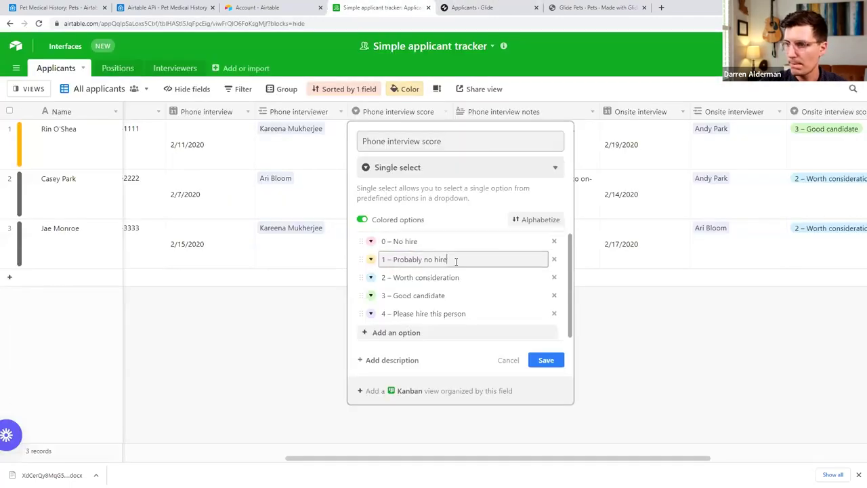
{"action": "left_click", "coordinate": [452, 6]}
{"action": "left_click_drag", "start_coordinate": [285, 103], "coordinate": [316, 103]}
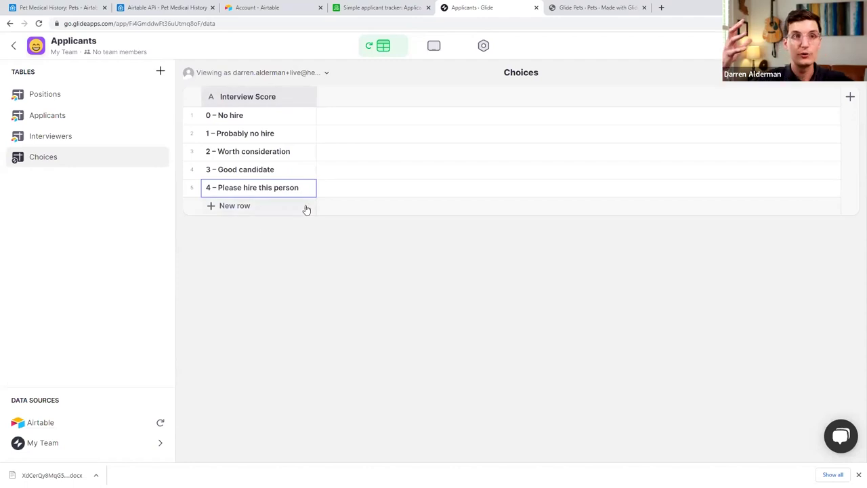
{"action": "left_click", "coordinate": [434, 48]}
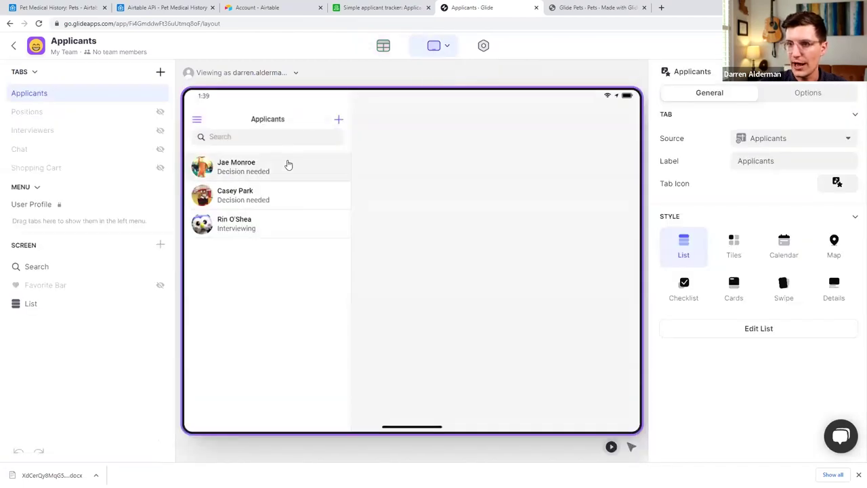
{"action": "left_click", "coordinate": [288, 164]}
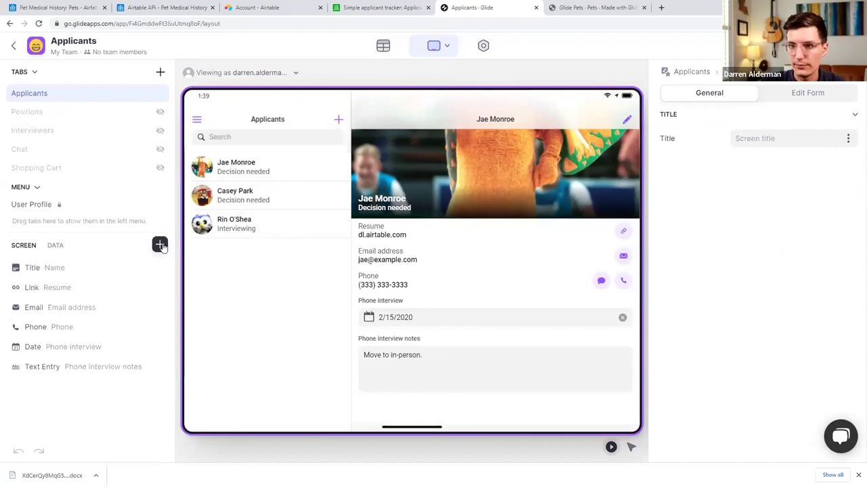
{"action": "left_click", "coordinate": [160, 244]}
{"action": "type", "text": "Ch"}
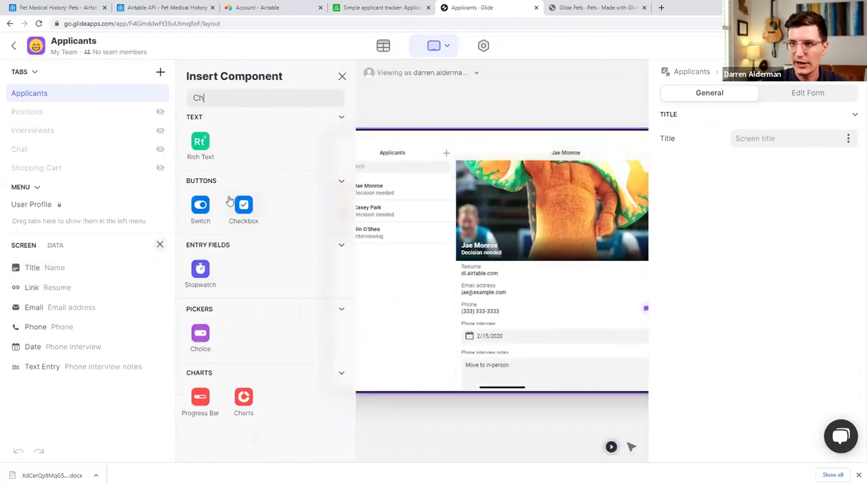
{"action": "type", "text": "oi"}
{"action": "left_click_drag", "start_coordinate": [203, 145], "coordinate": [144, 365]}
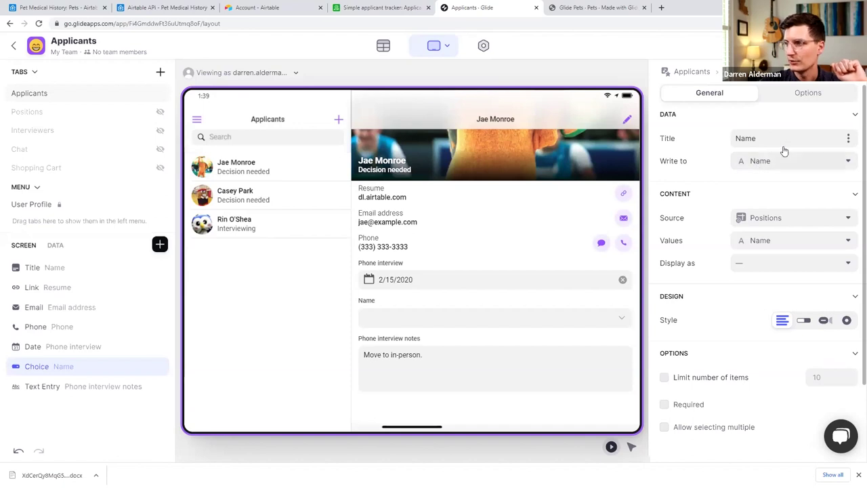
Set the picker to write Phone interview score, using Choices as source and Interview Score as values.
{"action": "left_click", "coordinate": [776, 164]}
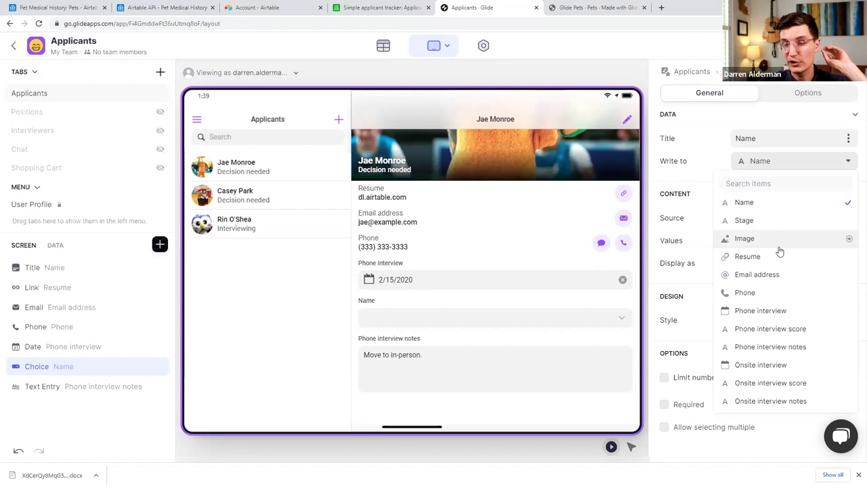
{"action": "left_click", "coordinate": [770, 330]}
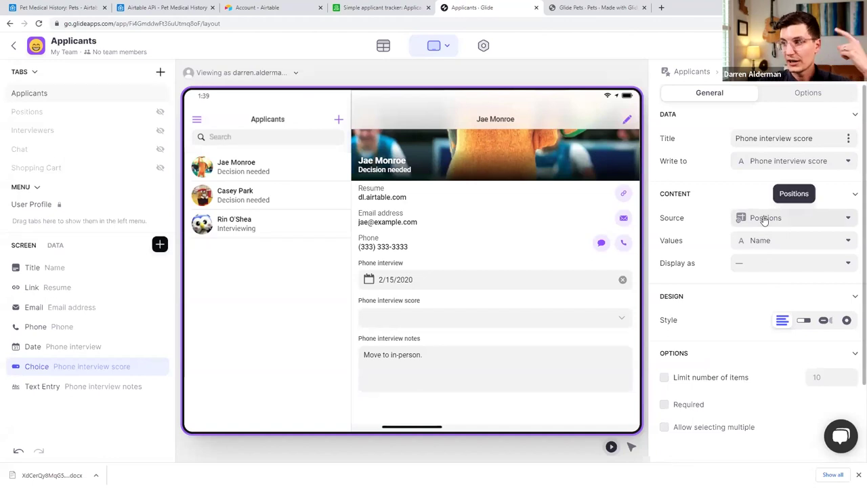
{"action": "left_click", "coordinate": [761, 227]}
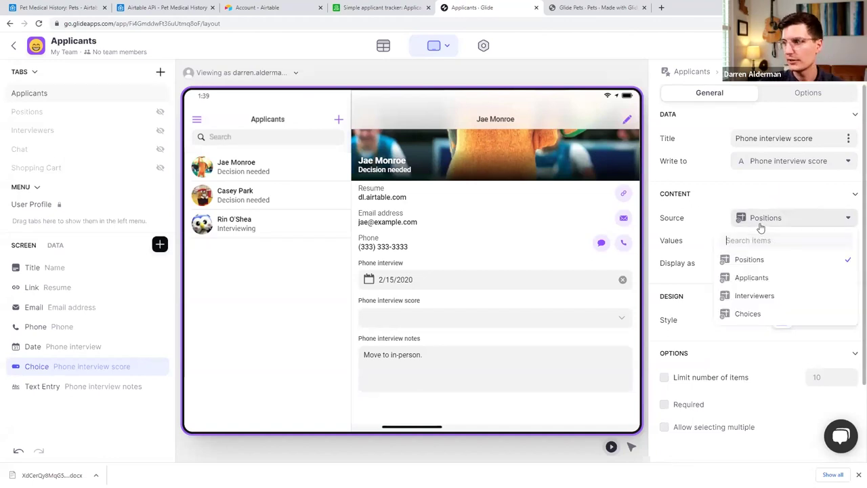
{"action": "left_click", "coordinate": [756, 315]}
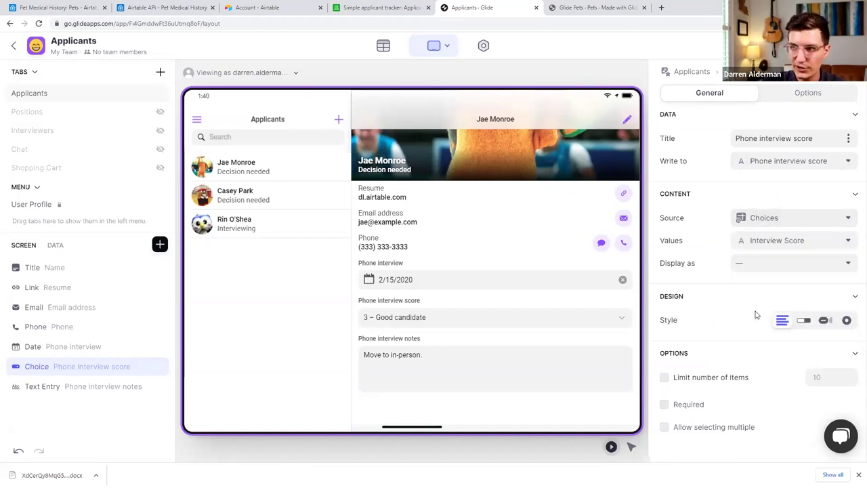
{"action": "left_click", "coordinate": [765, 244]}
{"action": "left_click", "coordinate": [774, 281]}
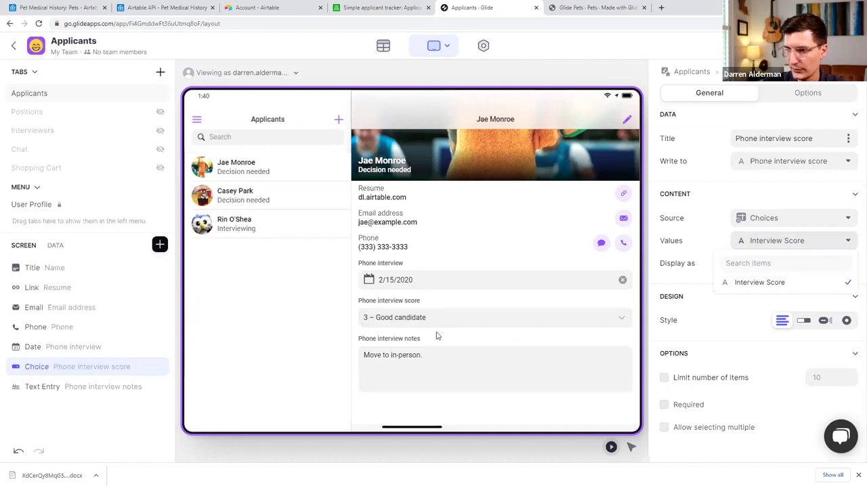
Test the picker in the preview, setting the score to 4 – Please hire this person.
{"action": "left_click", "coordinate": [416, 324]}
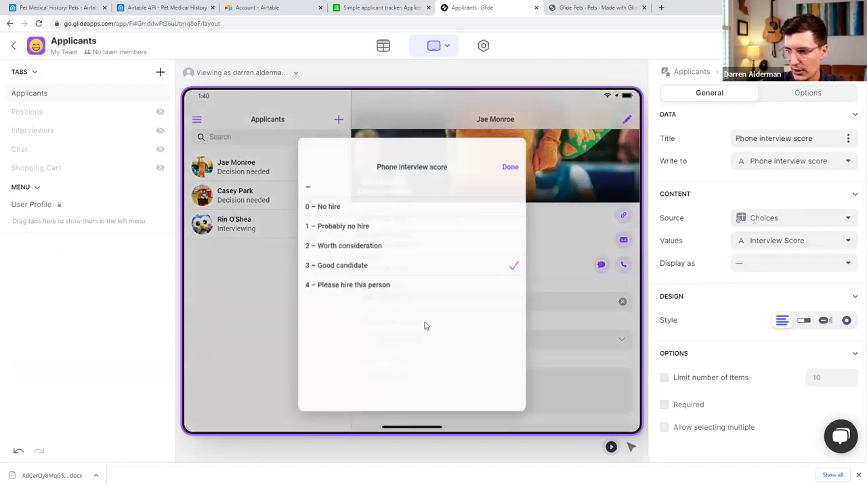
{"action": "left_click", "coordinate": [379, 212]}
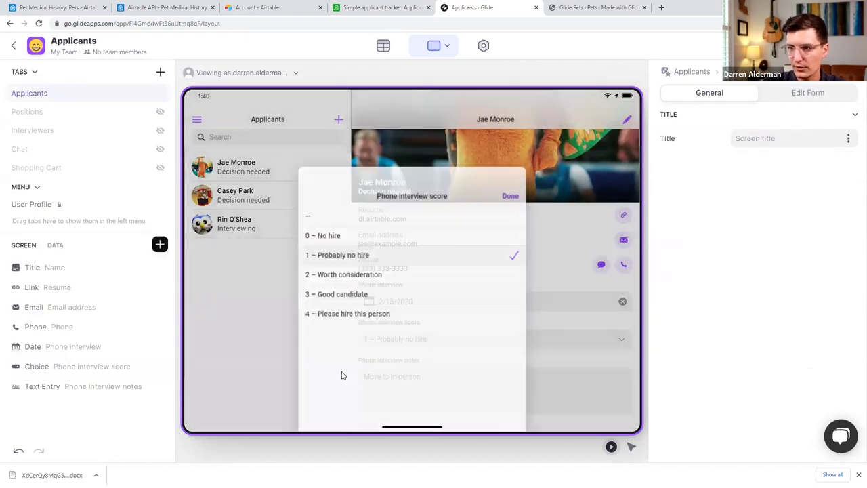
{"action": "left_click", "coordinate": [425, 340]}
{"action": "left_click", "coordinate": [377, 271]}
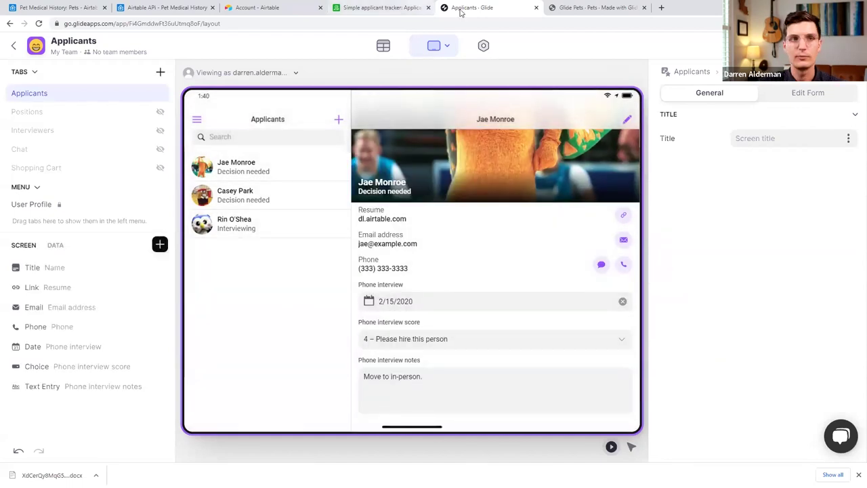
{"action": "left_click", "coordinate": [407, 8]}
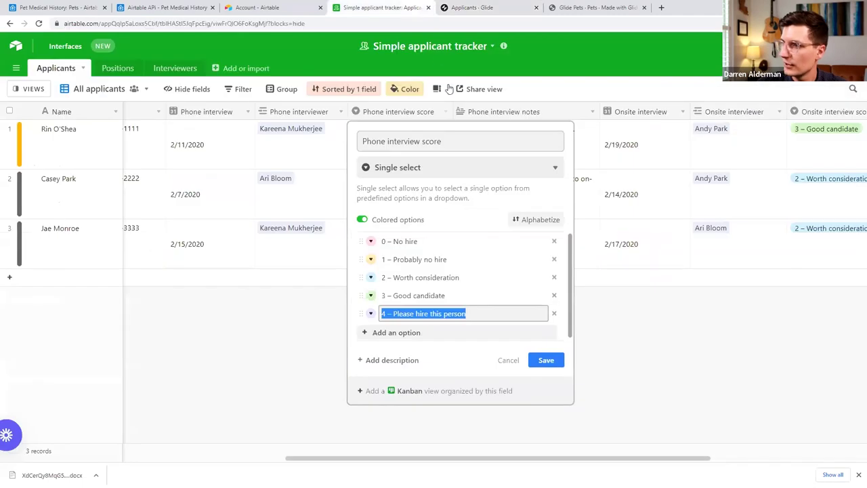
Close Airtable's field dialog to check the synced score, then view Glide's Choices table.
{"action": "left_click", "coordinate": [646, 345]}
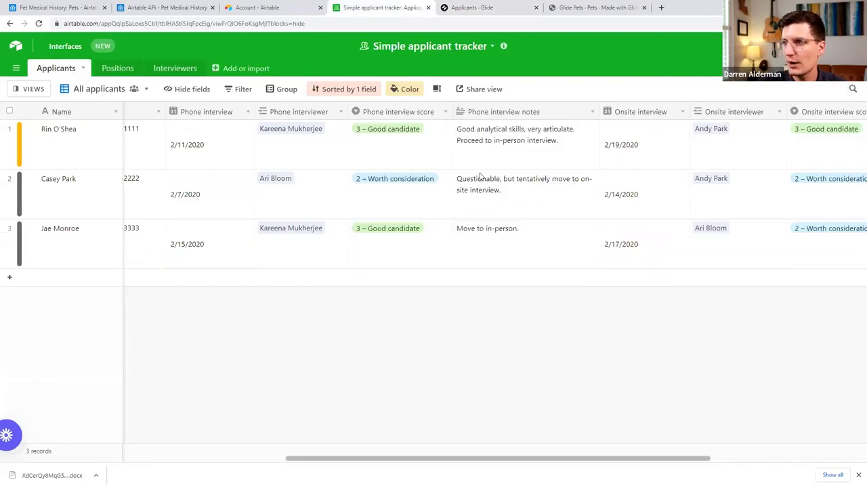
{"action": "left_click", "coordinate": [484, 9]}
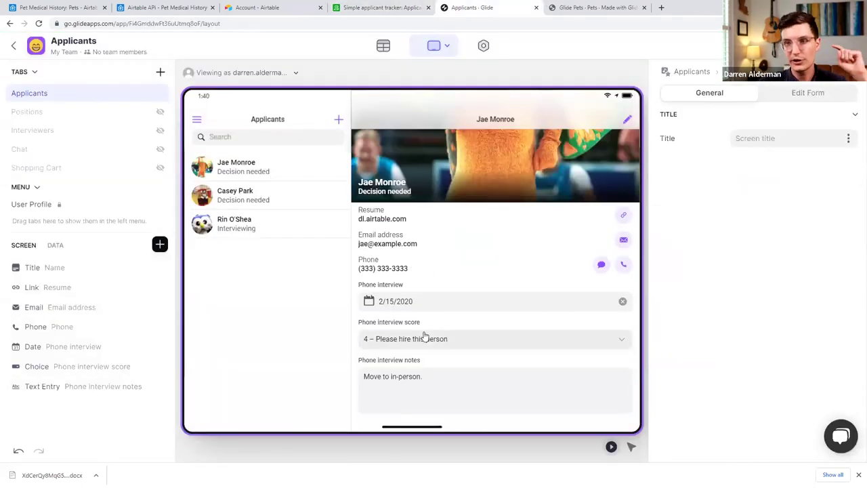
{"action": "left_click", "coordinate": [392, 51]}
{"action": "left_click", "coordinate": [98, 157]}
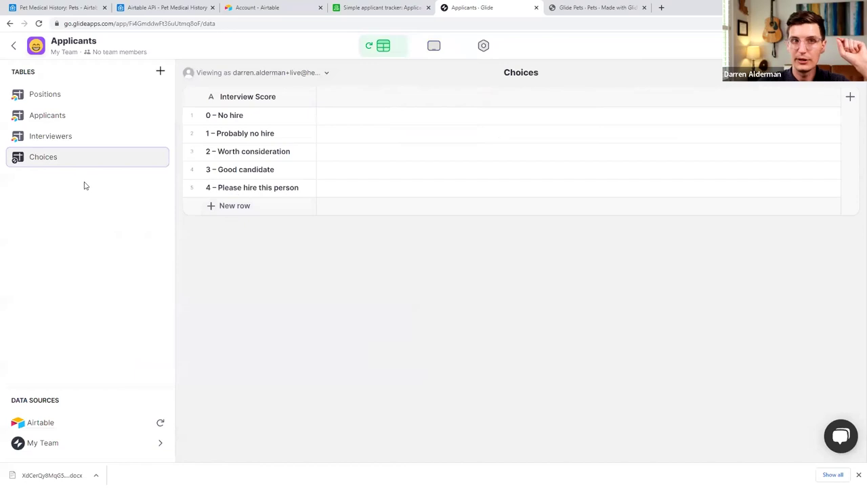
Duplicate the phone interview date, score picker and notes fields, moving the copies to the end.
{"action": "left_click", "coordinate": [434, 45]}
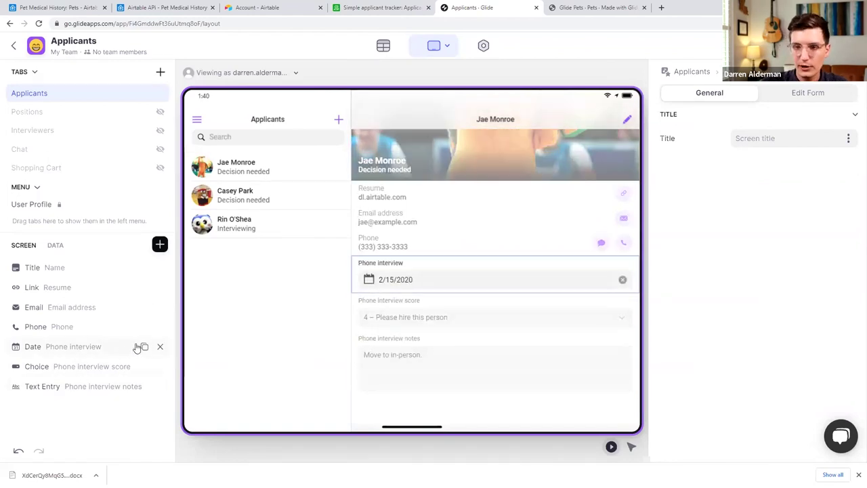
{"action": "left_click", "coordinate": [142, 346]}
{"action": "left_click_drag", "start_coordinate": [90, 393], "coordinate": [90, 431]}
{"action": "left_click", "coordinate": [141, 360]}
{"action": "left_click_drag", "start_coordinate": [75, 381], "coordinate": [77, 420]}
{"action": "left_click", "coordinate": [144, 344]}
{"action": "left_click_drag", "start_coordinate": [71, 365], "coordinate": [68, 419]}
Bind the copies to Onsite interview, Onsite interview score and Onsite interview notes.
{"action": "left_click", "coordinate": [65, 335]}
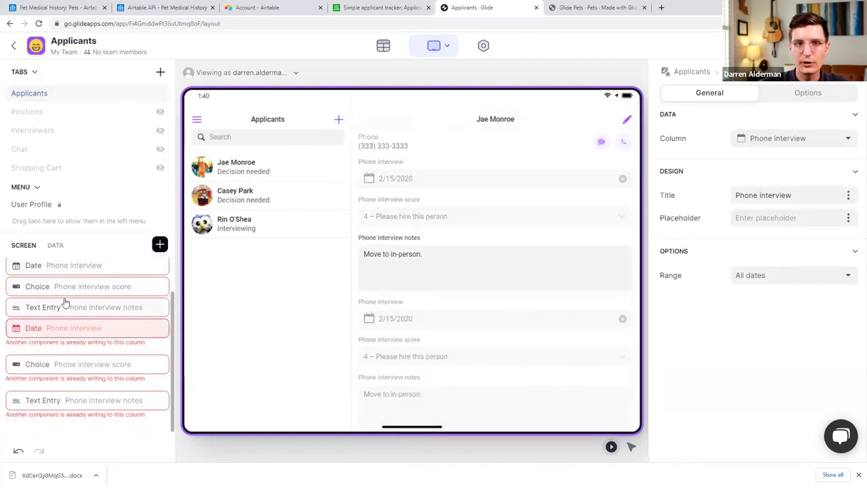
{"action": "left_click", "coordinate": [777, 139]}
{"action": "left_click", "coordinate": [760, 342]}
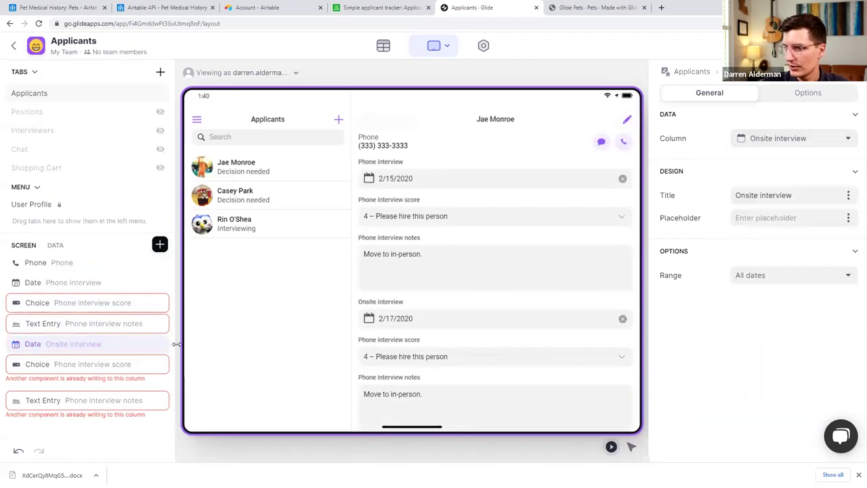
{"action": "left_click", "coordinate": [85, 363]}
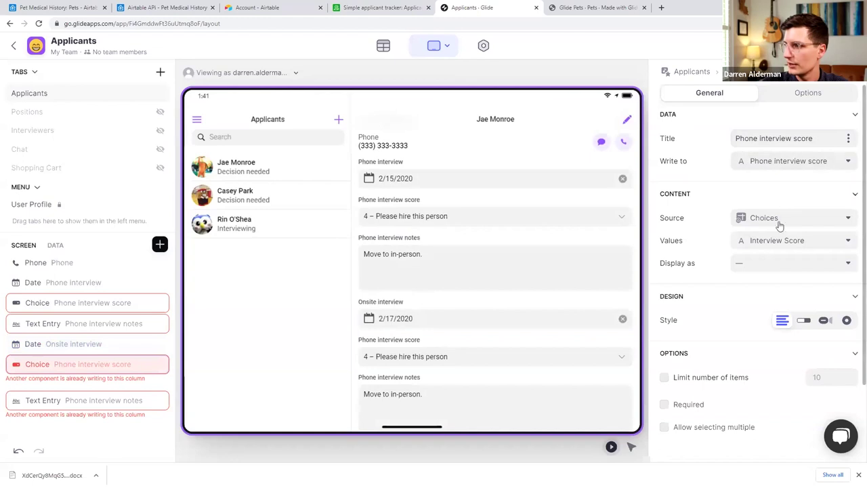
{"action": "left_click", "coordinate": [779, 165]}
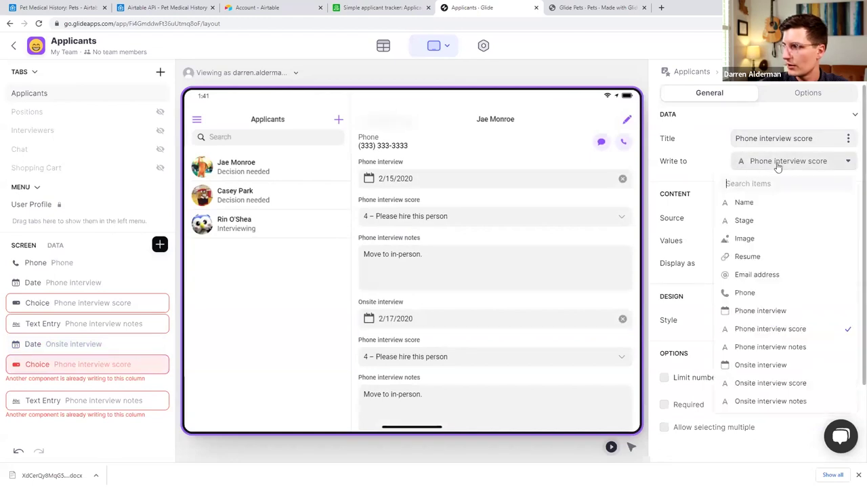
{"action": "left_click", "coordinate": [760, 382]}
{"action": "left_click", "coordinate": [27, 401]}
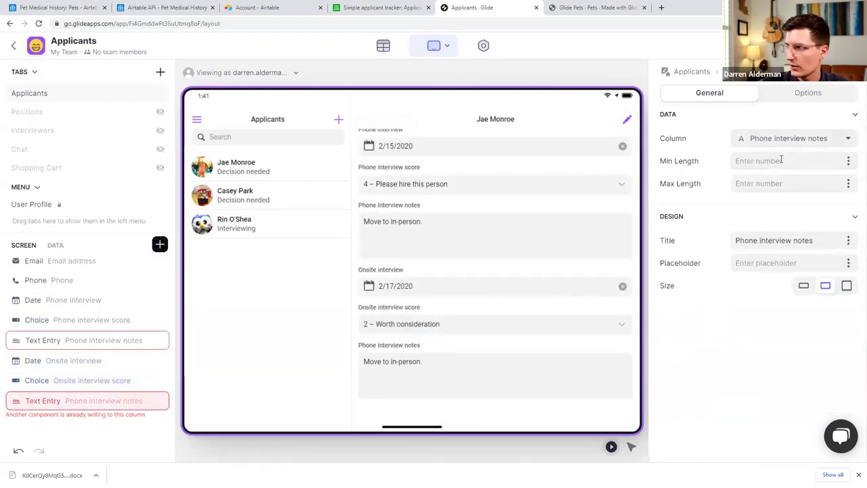
{"action": "left_click", "coordinate": [779, 138]}
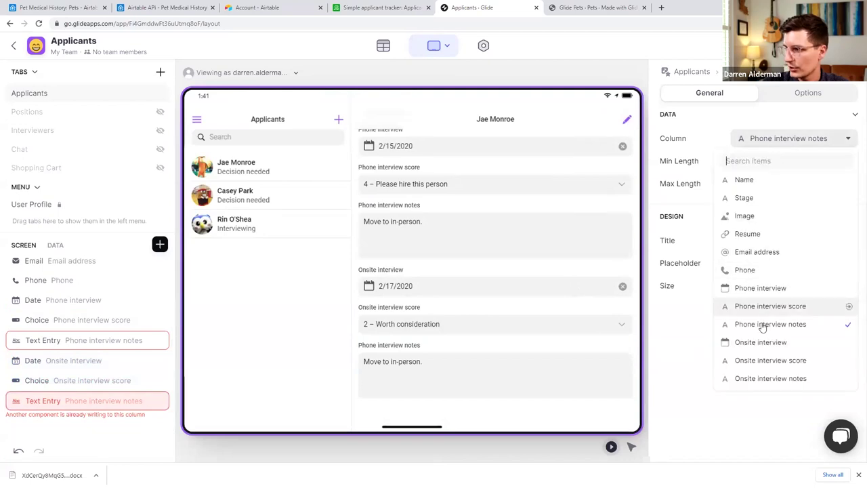
{"action": "left_click", "coordinate": [750, 377]}
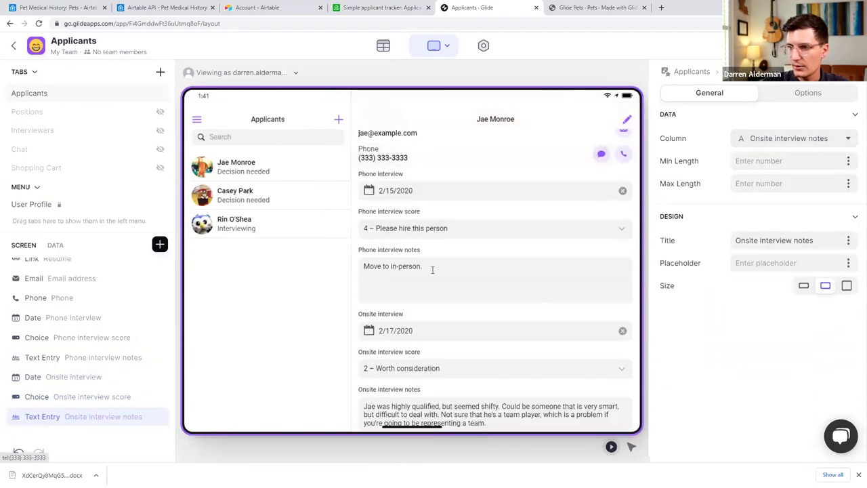
Test the pickers, leaving both phone and onsite scores at 0 – No hire.
{"action": "left_click", "coordinate": [441, 228]}
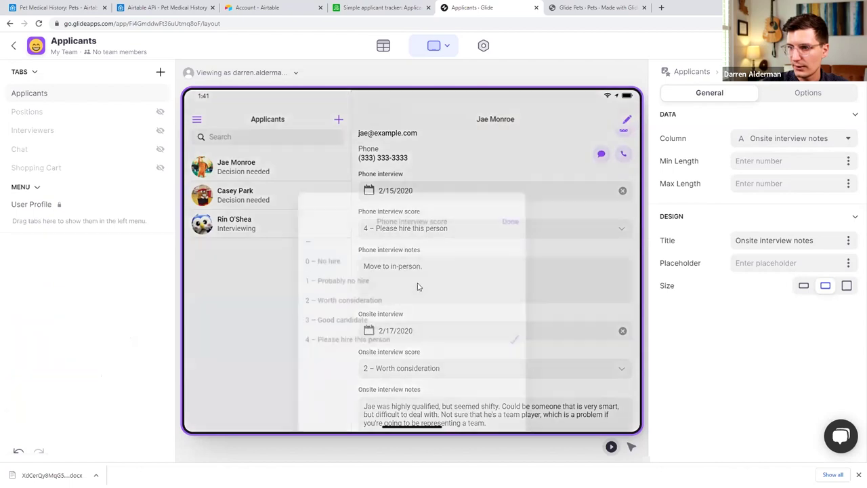
{"action": "left_click", "coordinate": [377, 234]}
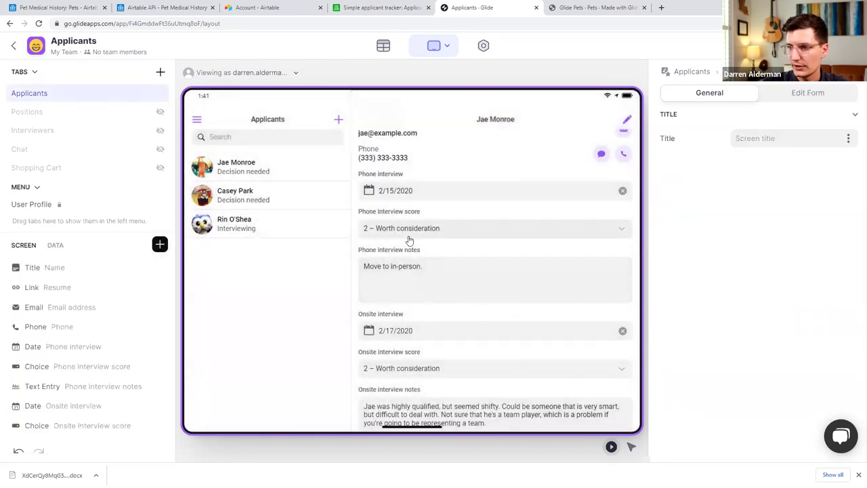
{"action": "left_click", "coordinate": [408, 240]}
{"action": "left_click", "coordinate": [375, 196]}
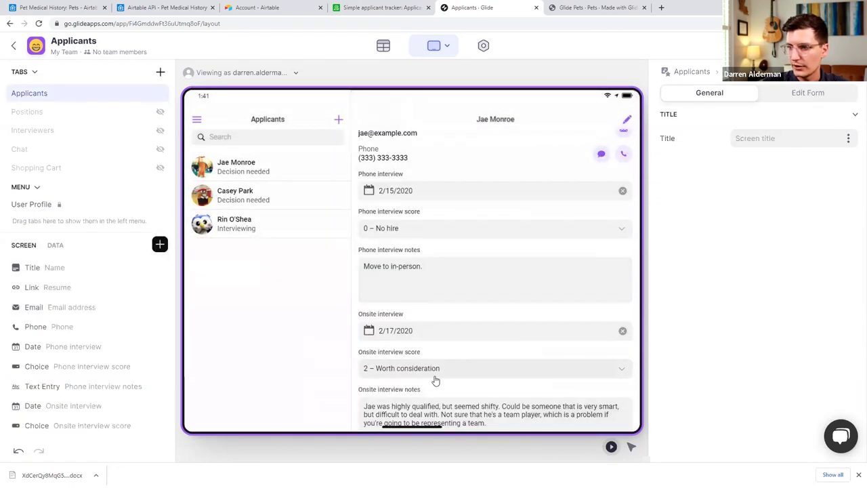
{"action": "left_click", "coordinate": [435, 378]}
{"action": "left_click", "coordinate": [360, 197]}
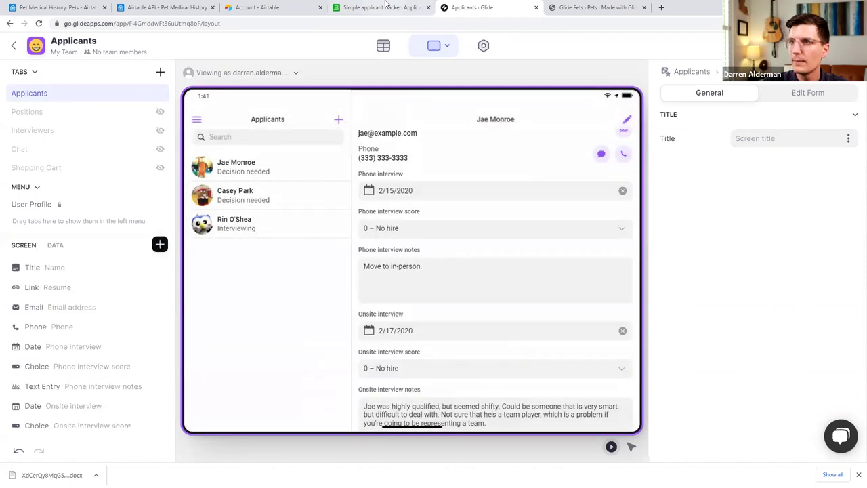
{"action": "left_click", "coordinate": [385, 7]}
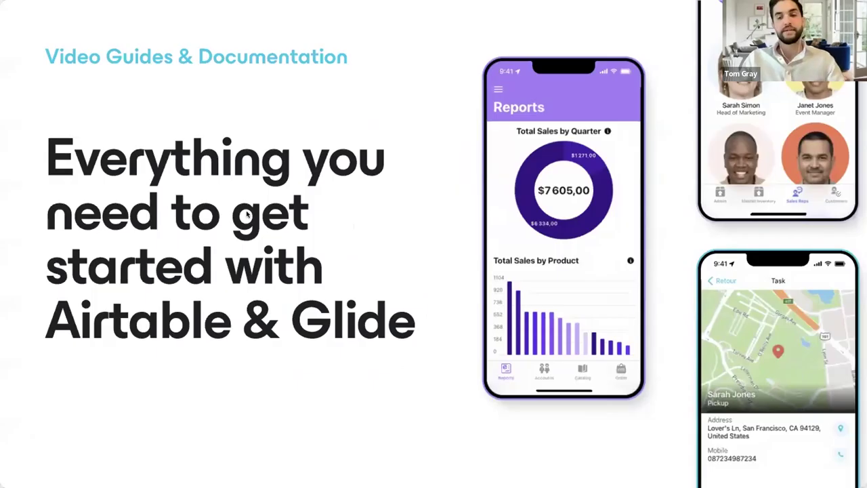